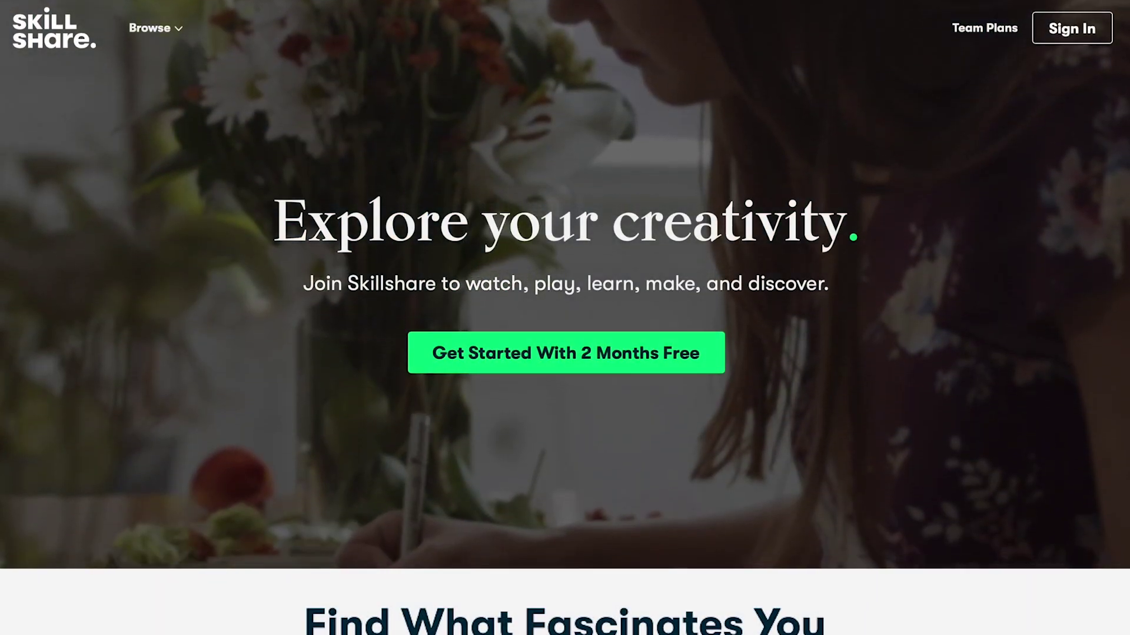
- Open the Botanical Illustration class from the home page and look over its reviews
scroll(565, 318, down, 8)
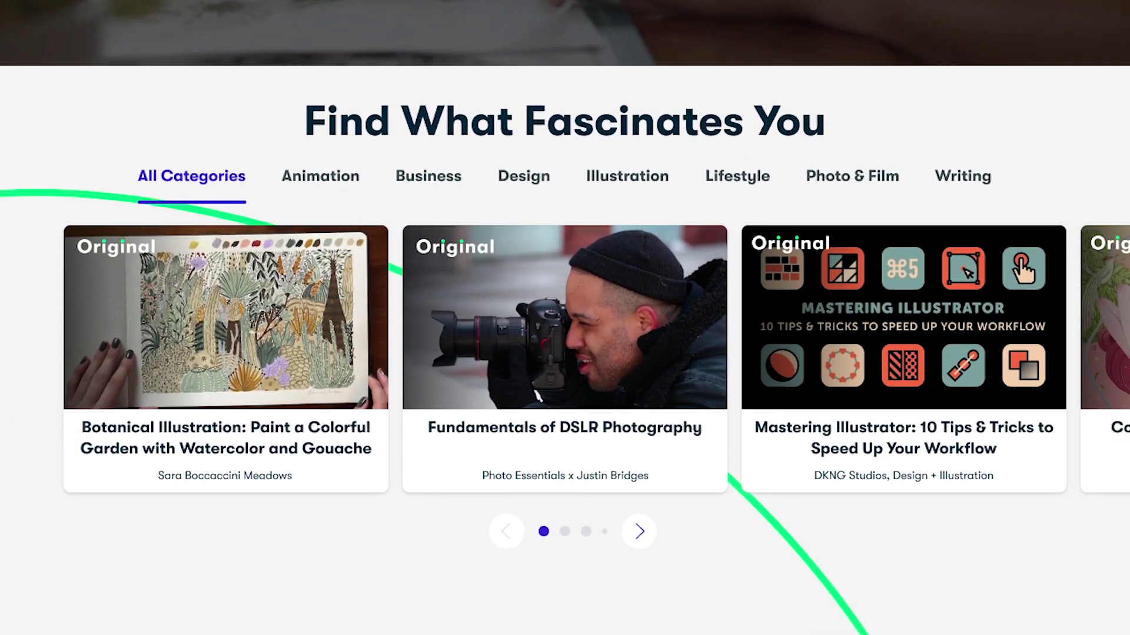
click(227, 285)
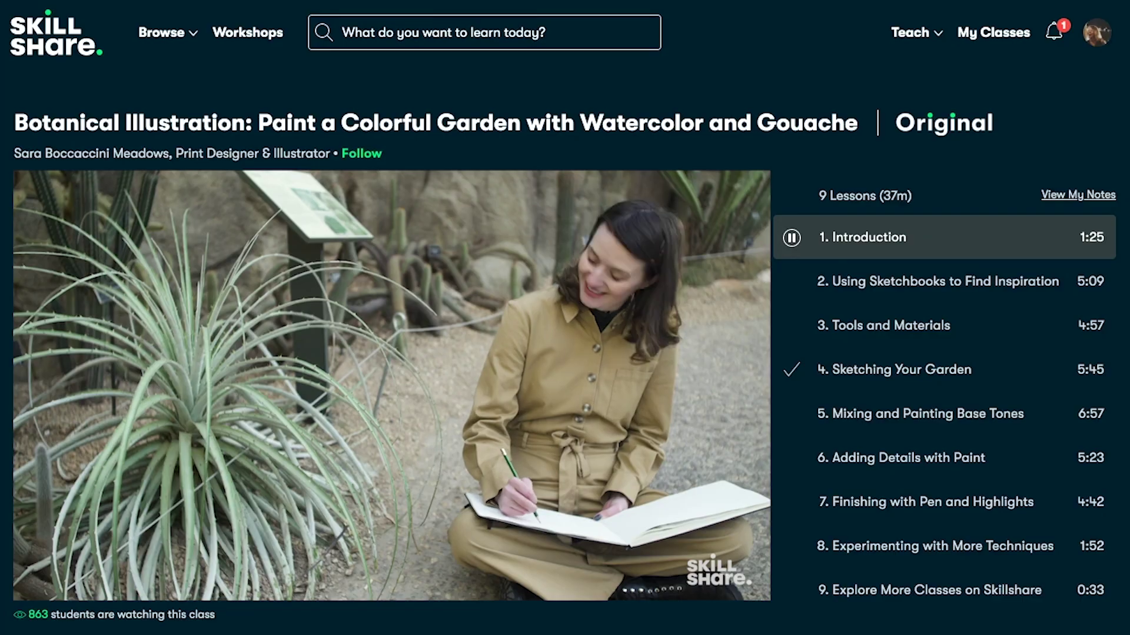
scroll(564, 318, down, 1)
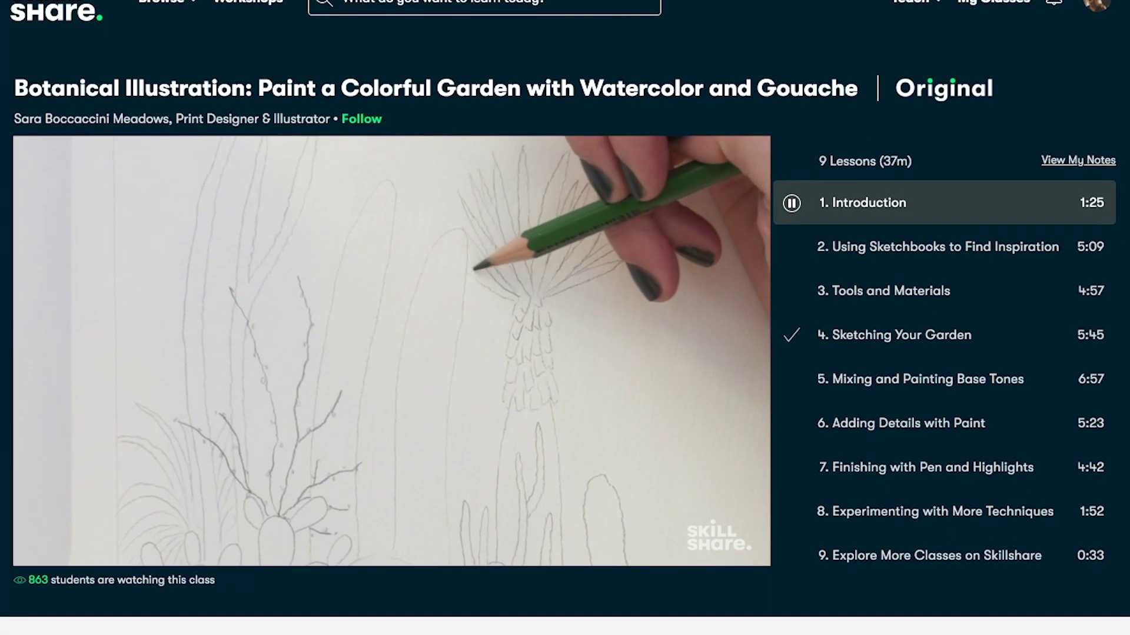
scroll(565, 317, down, 7)
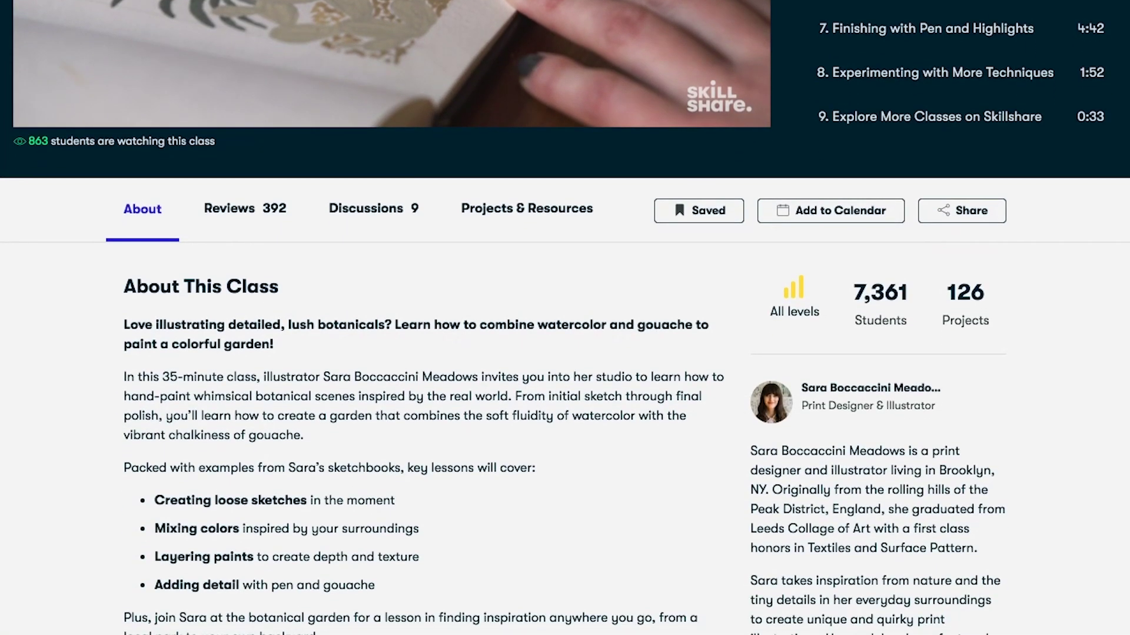
click(243, 213)
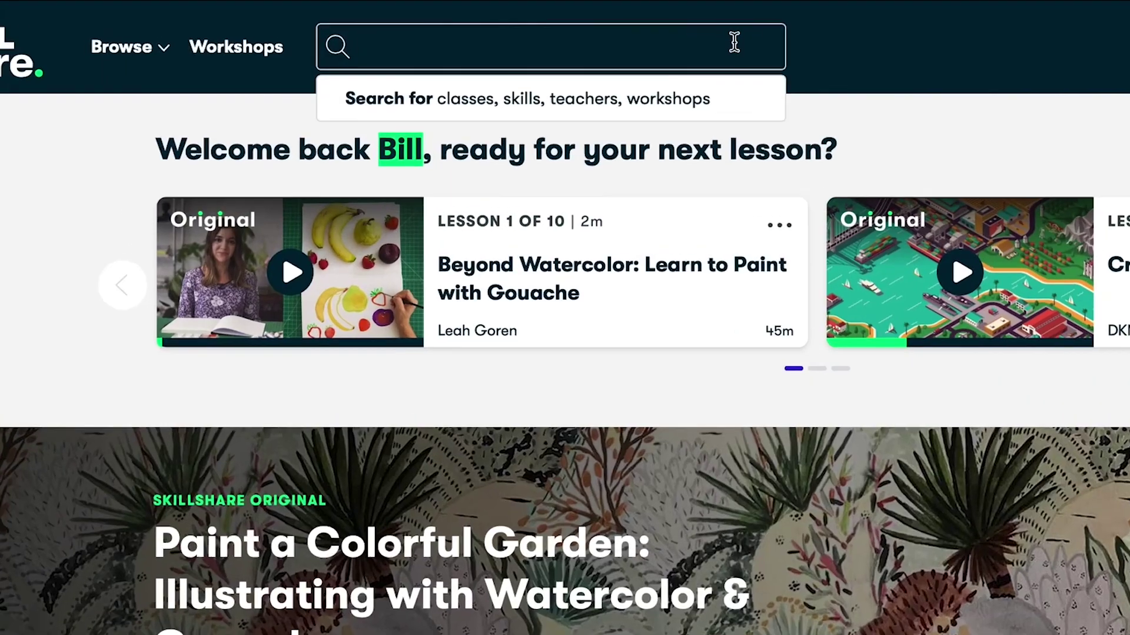
- Search for 'Logo Design' and open the Logo Design with Draplin class
text(Logo Design)
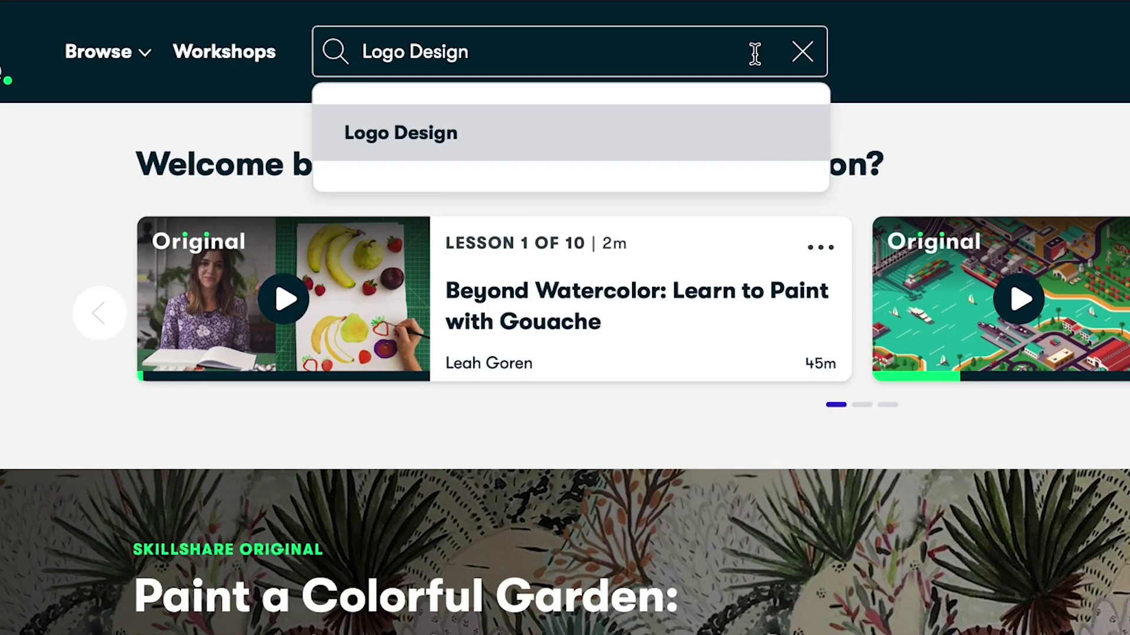
click(504, 140)
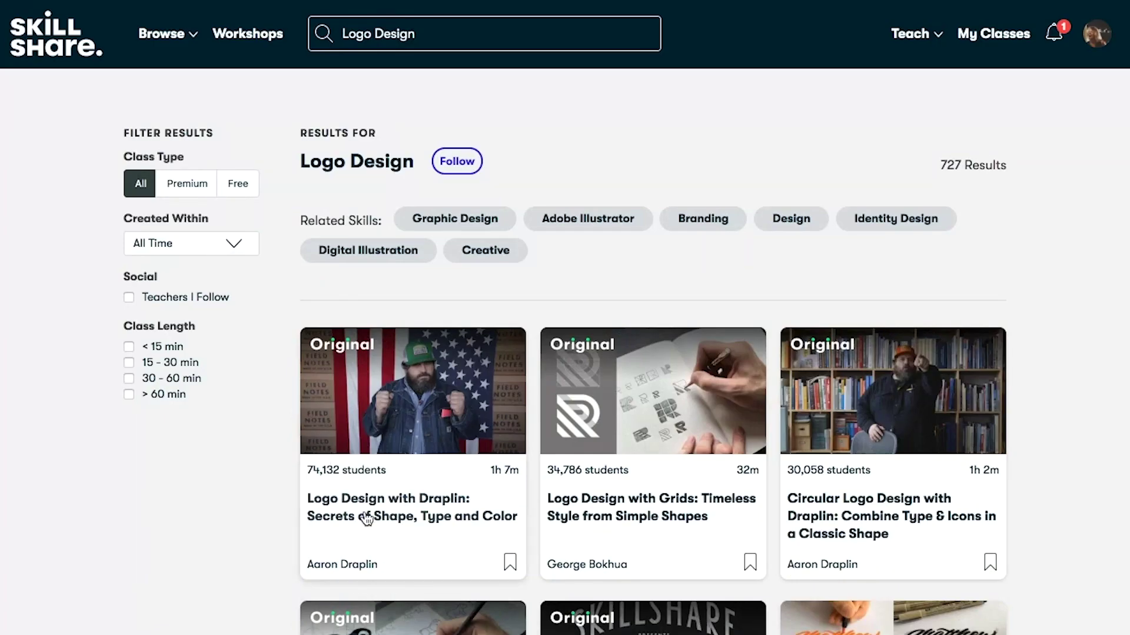
click(404, 517)
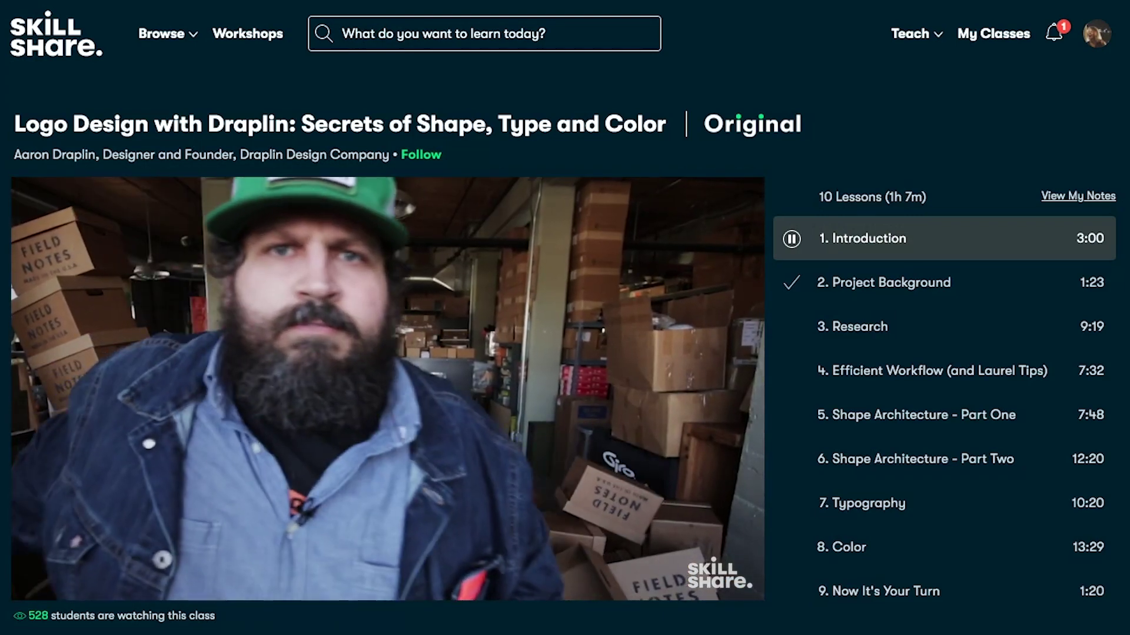
- Browse to the Marketing category page and scroll through its classes
click(122, 86)
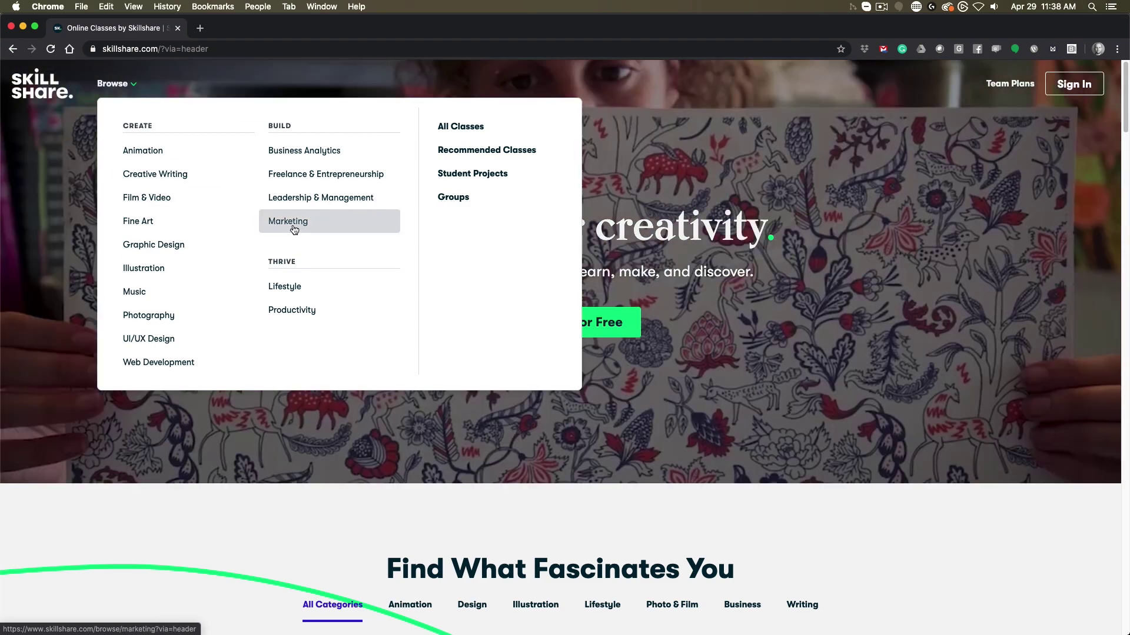
click(300, 221)
scroll(1126, 130, down, 5)
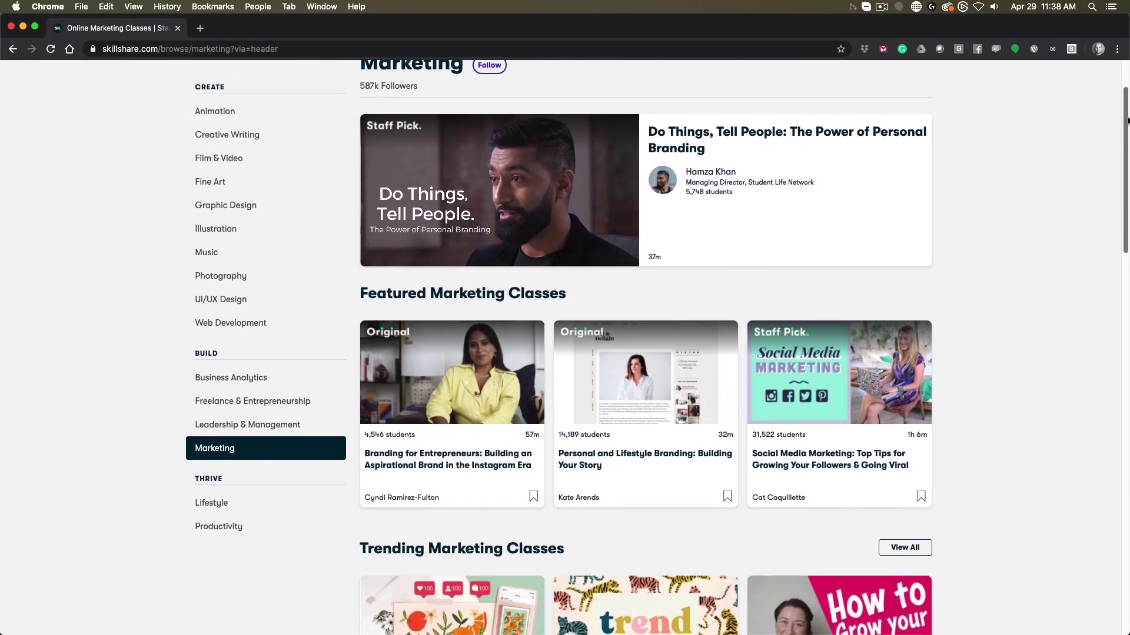
scroll(1127, 129, down, 4)
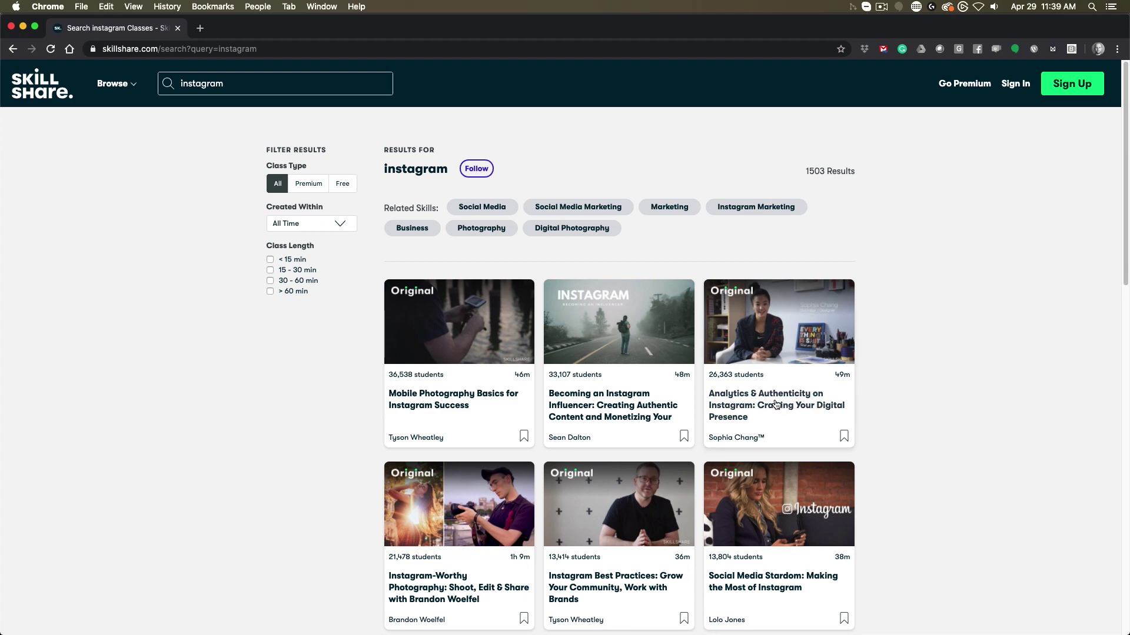
- Open the Analytics & Authenticity on Instagram class and view its Projects & Resources
click(775, 404)
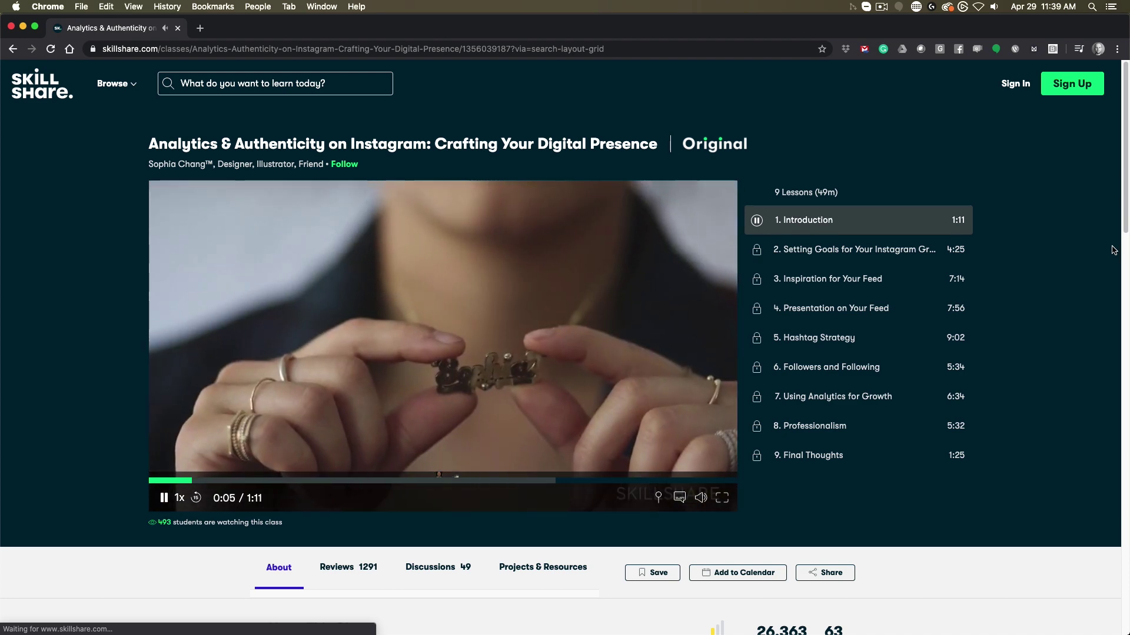
scroll(1114, 250, down, 8)
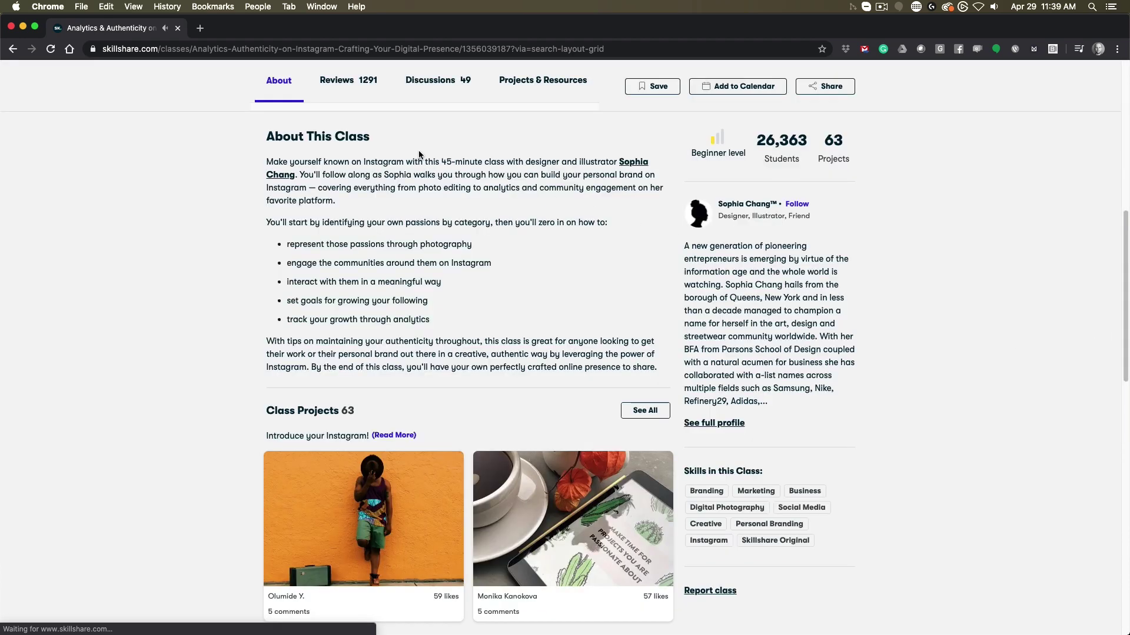
click(542, 94)
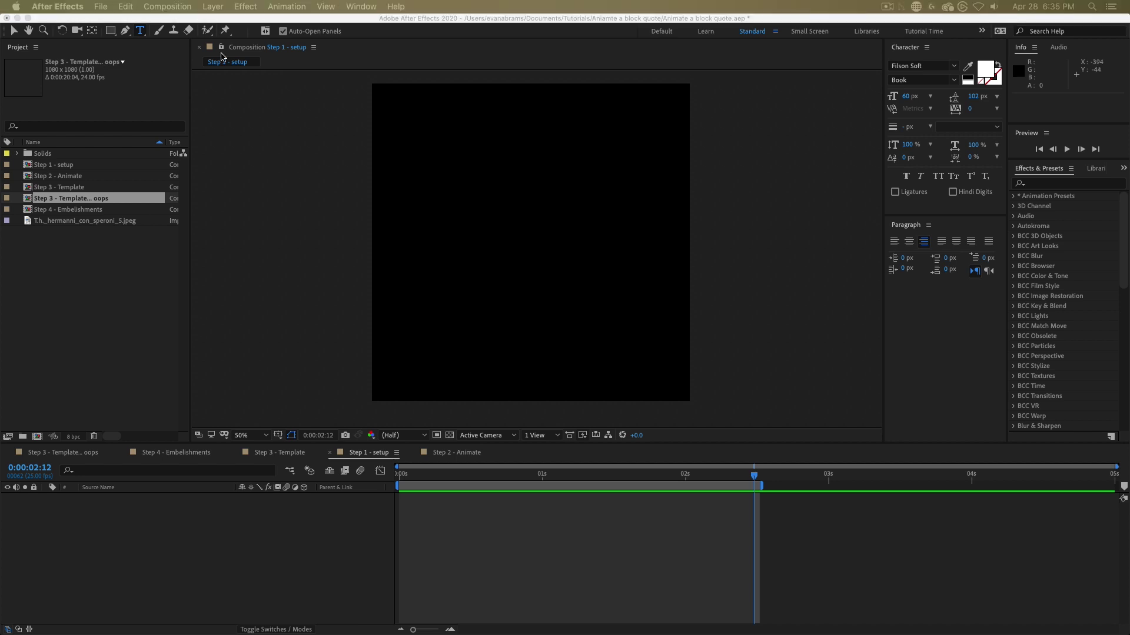
- Paste the quote as a single-line text layer and drag it right to read it
click(486, 217)
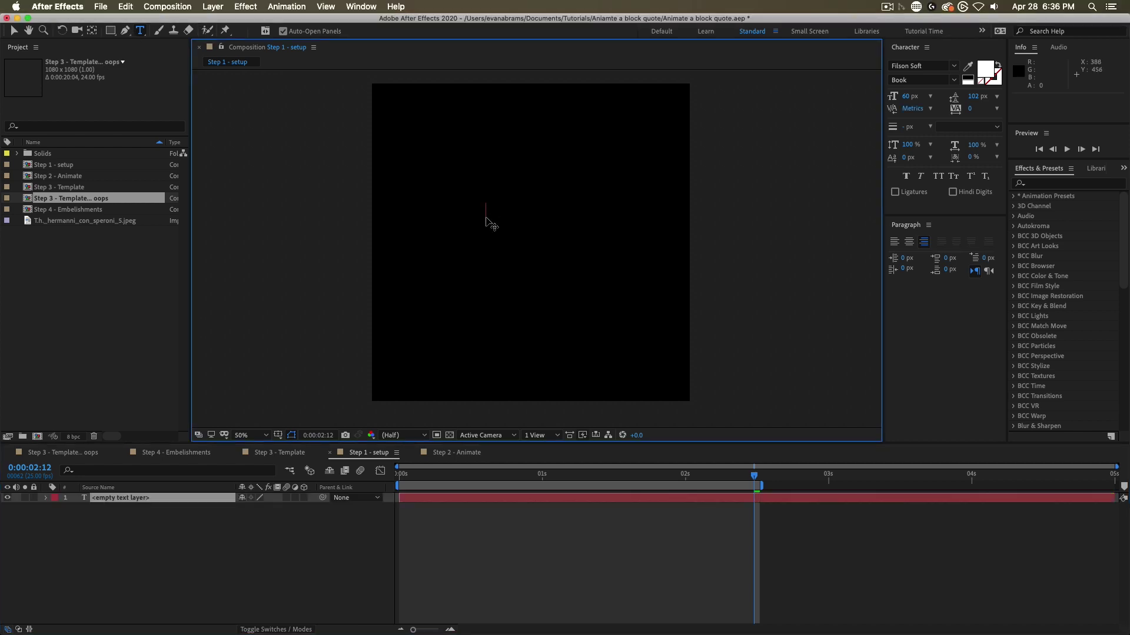
key(cmd+v)
key(Escape)
key(v)
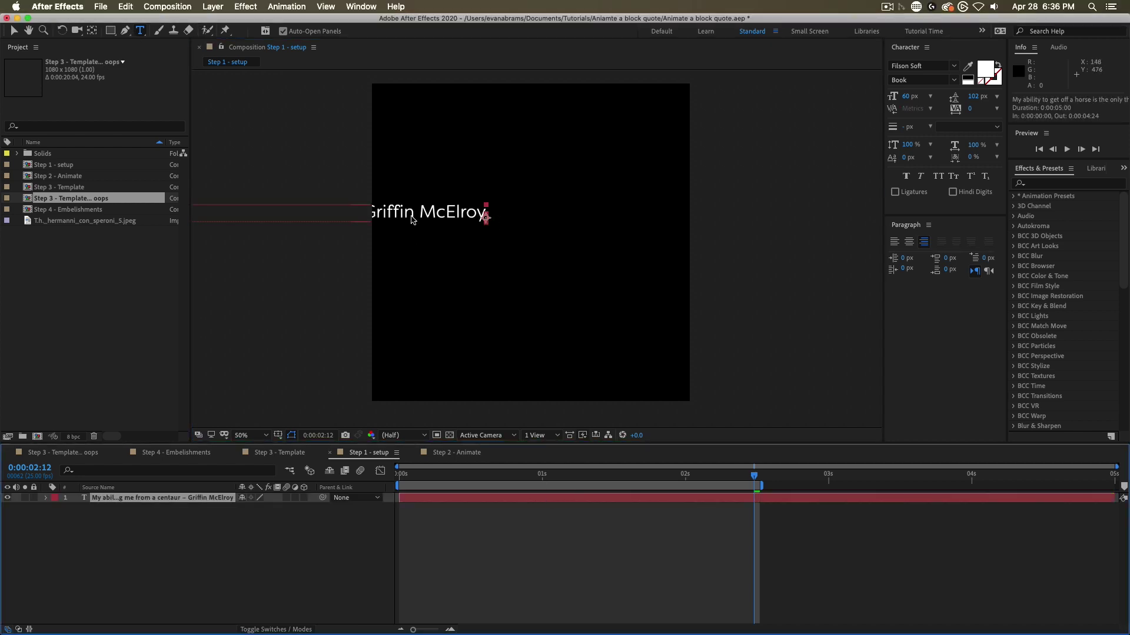
drag(415, 218, 723, 212)
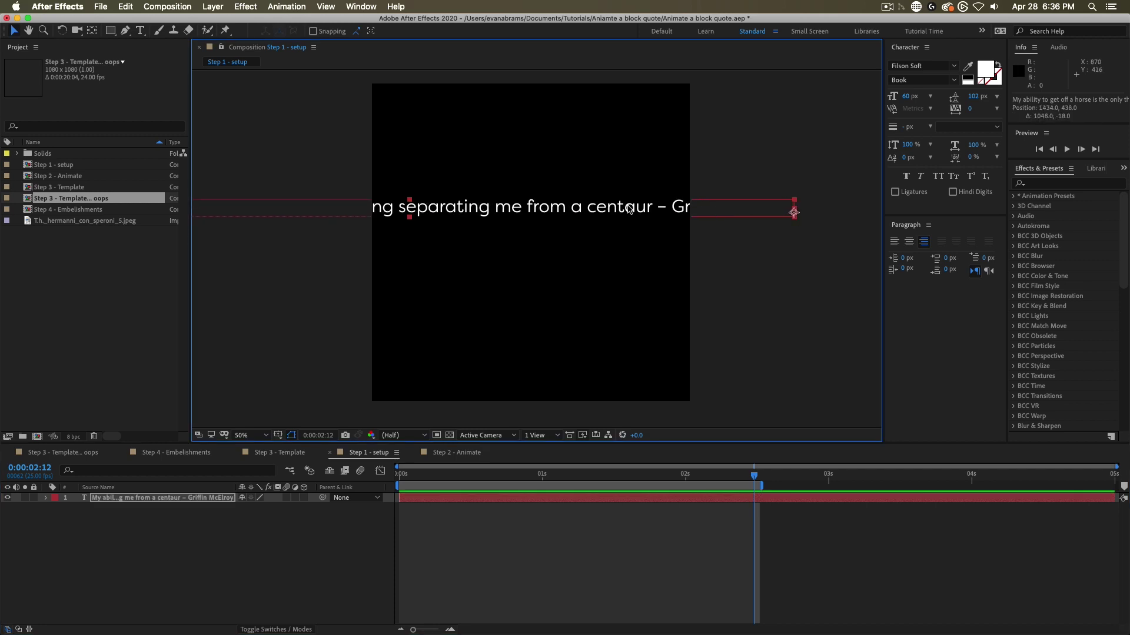
drag(457, 215, 624, 215)
- Replace the single-line quote with a paragraph text box, narrowing it from the left to rewrap
key(Delete)
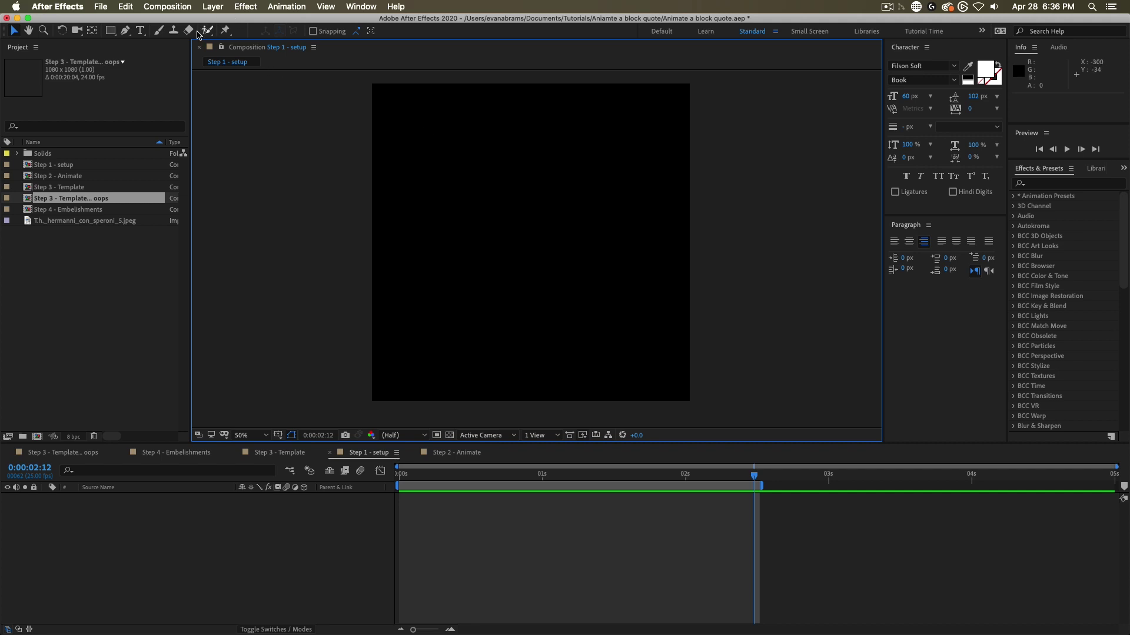
key(super+t)
drag(398, 127, 663, 358)
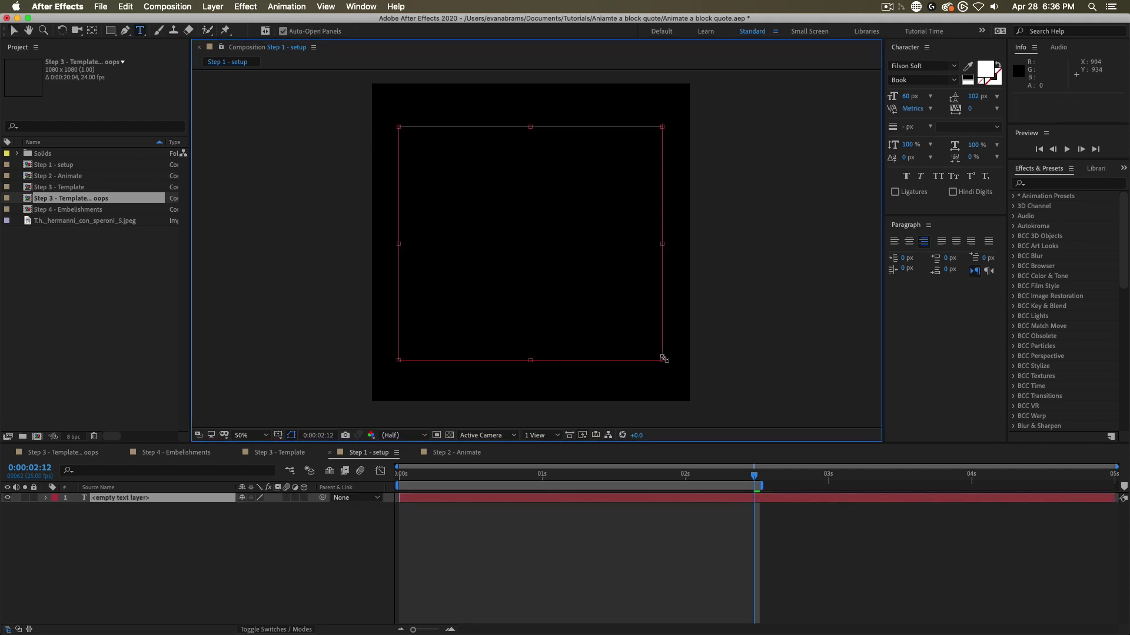
text(My ability to get off a horse is the only thing separating me from a centaur – Griffin McElroy)
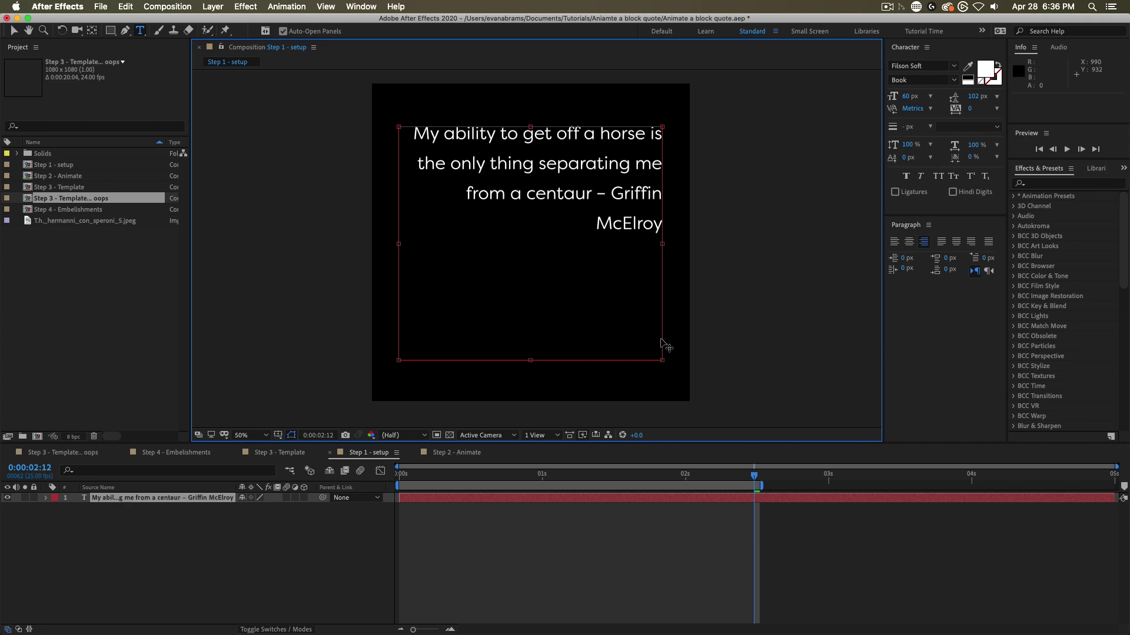
drag(398, 243, 431, 242)
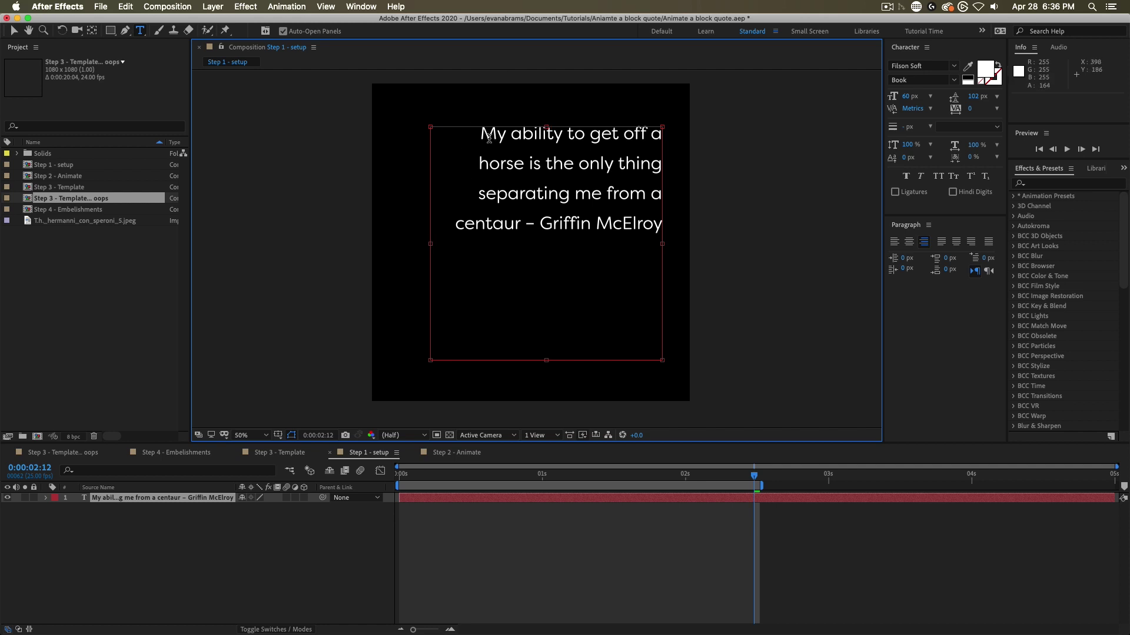
- Center-align the quote and move the author credit onto its own right-aligned line
key(super+a)
mouse_move(429, 244)
mouse_down()
mouse_move(449, 243)
mouse_move(440, 243)
mouse_up()
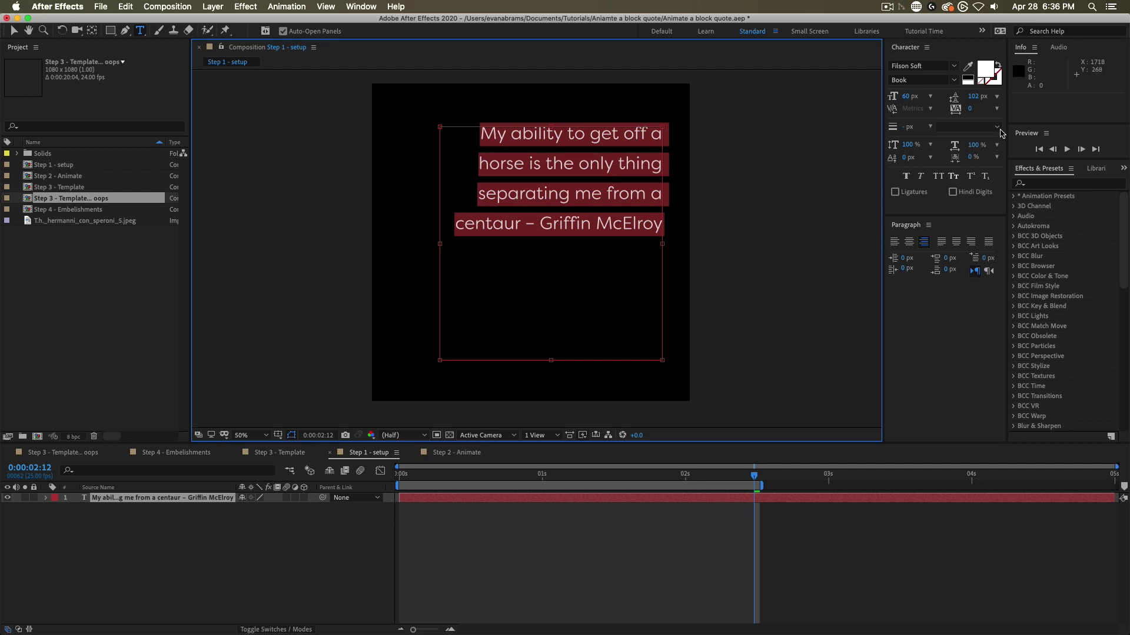
click(909, 241)
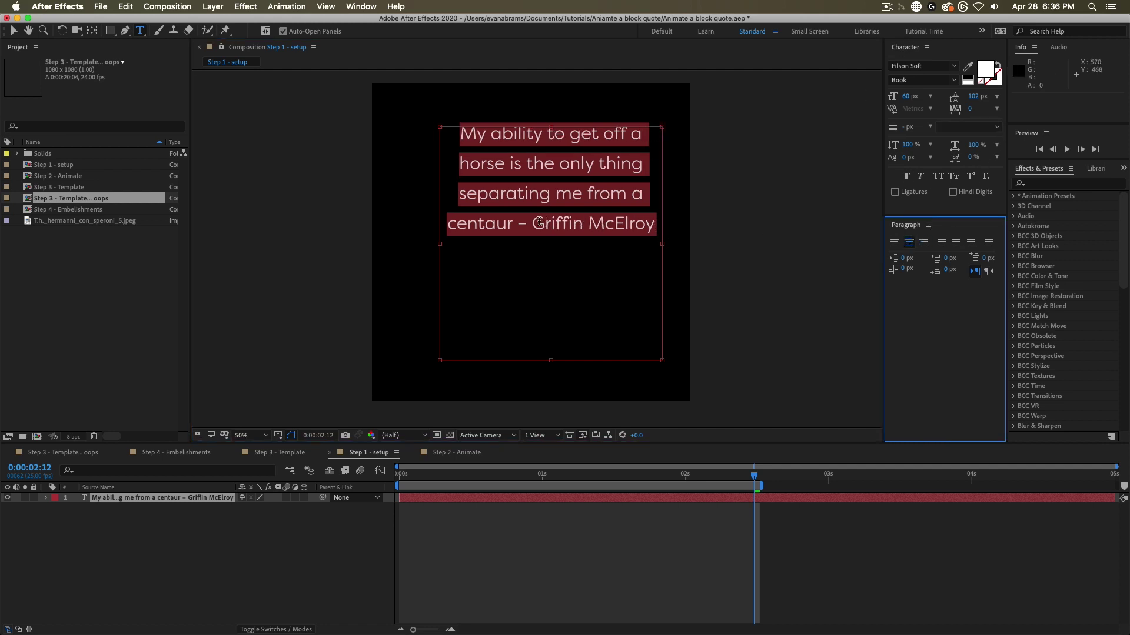
click(520, 224)
key(Return)
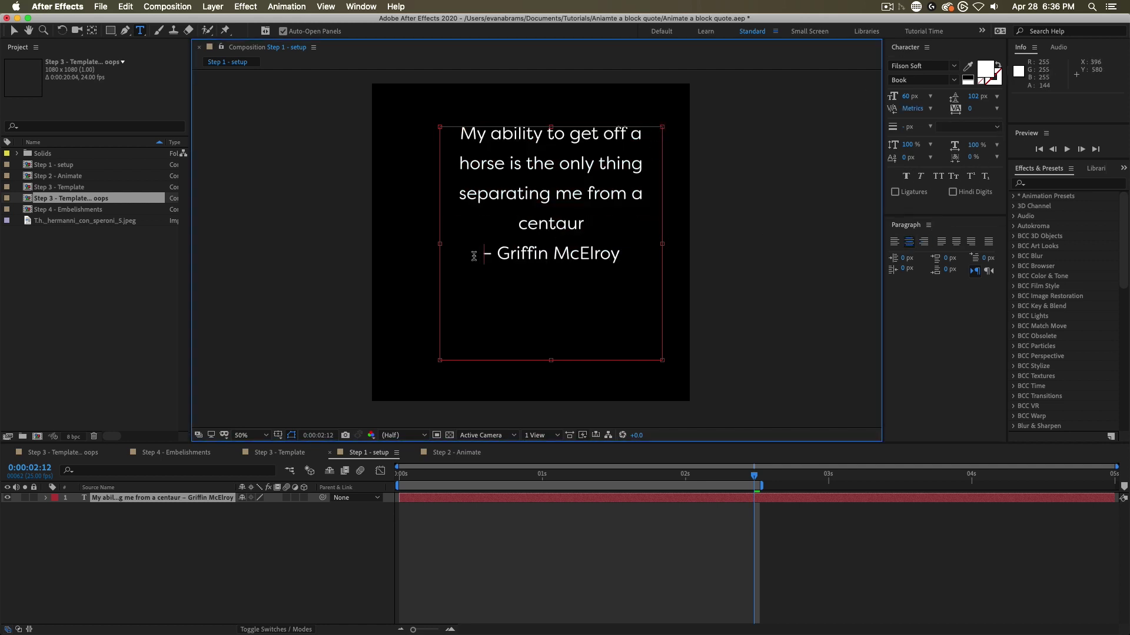
drag(480, 254, 698, 270)
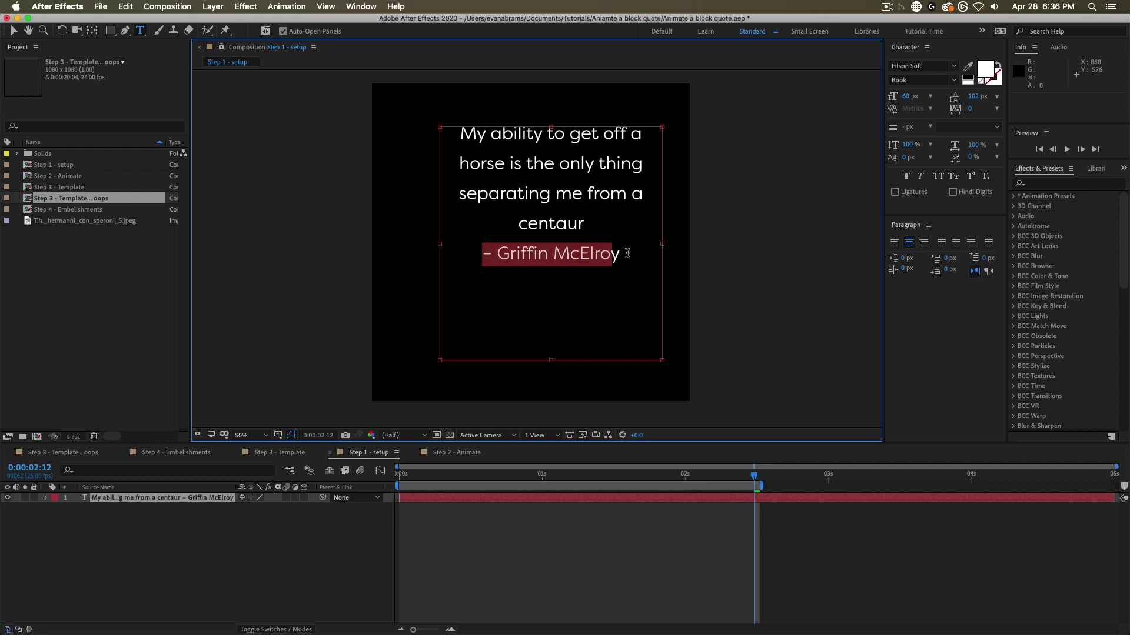
drag(624, 254, 472, 257)
click(925, 242)
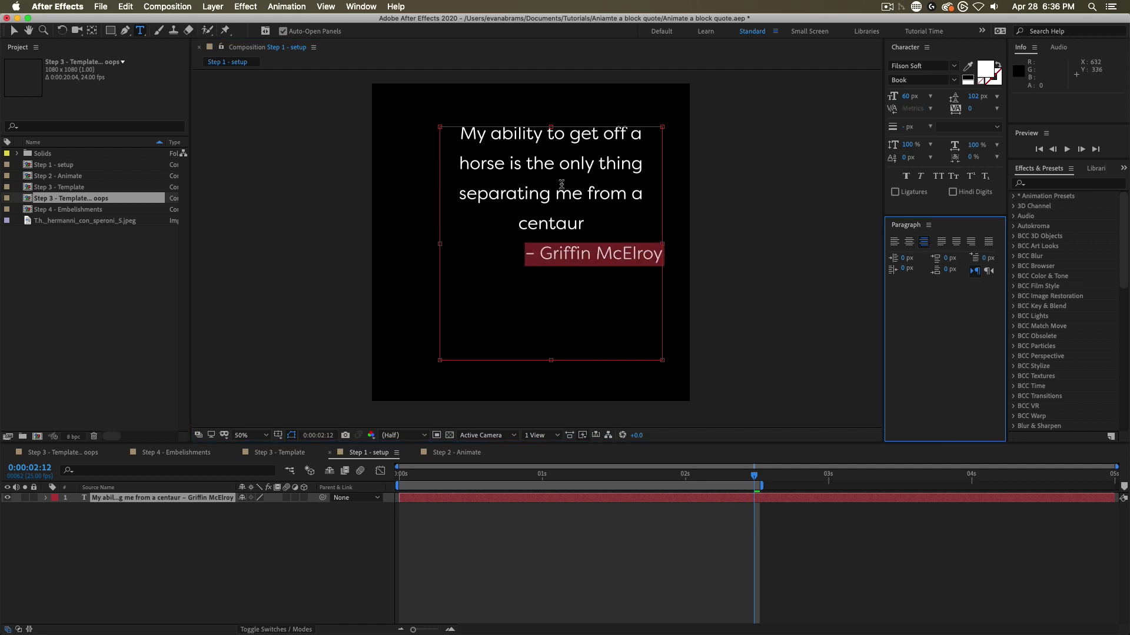
click(584, 224)
- Set the quote lines to 100 px and widen the text box so they fit four lines
drag(584, 225, 460, 134)
click(909, 96)
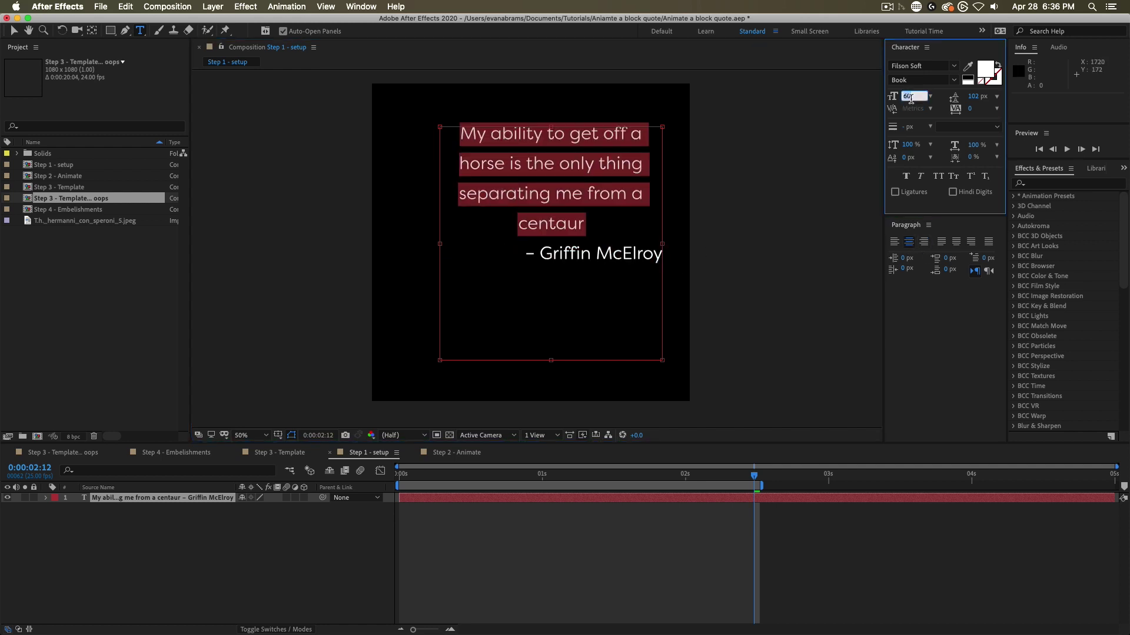
text(100)
key(Return)
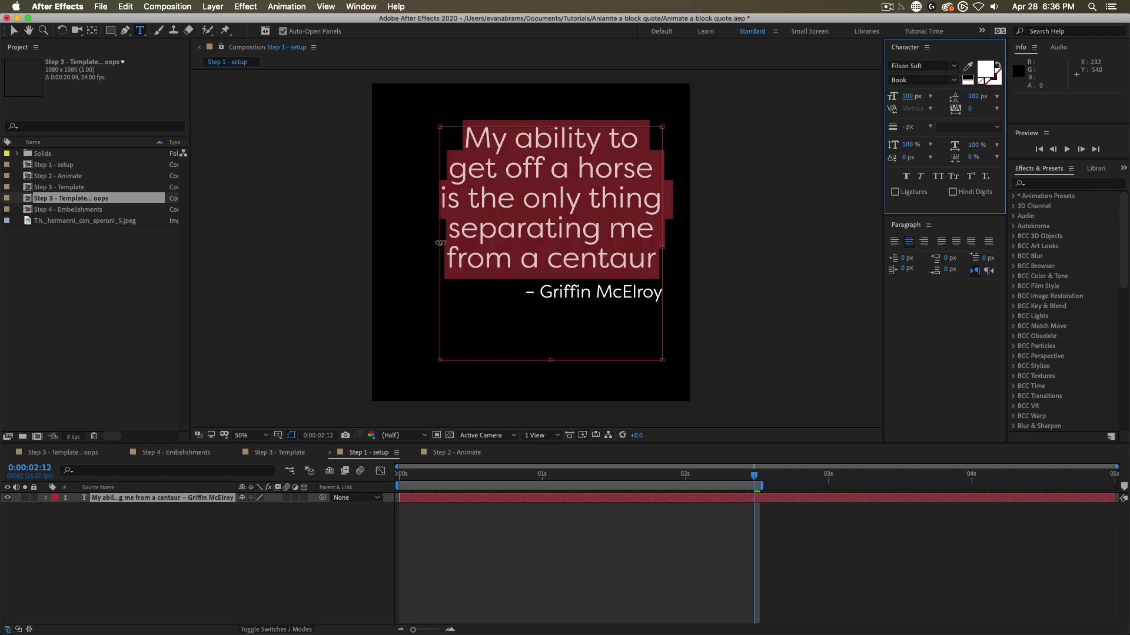
drag(440, 242, 406, 242)
drag(662, 242, 672, 243)
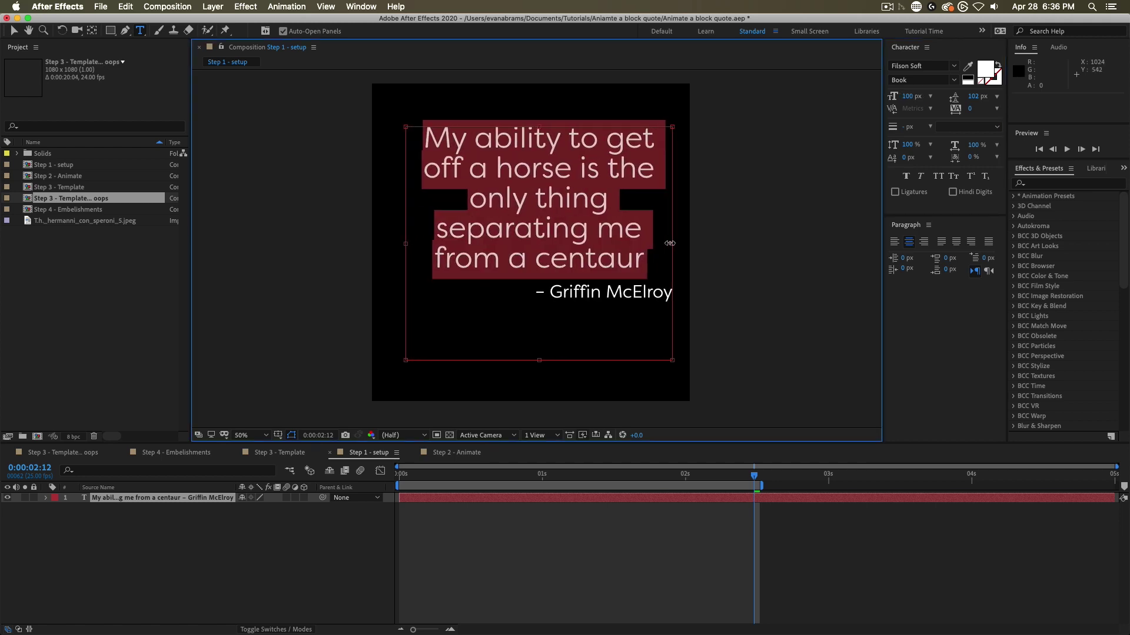
drag(399, 243, 394, 243)
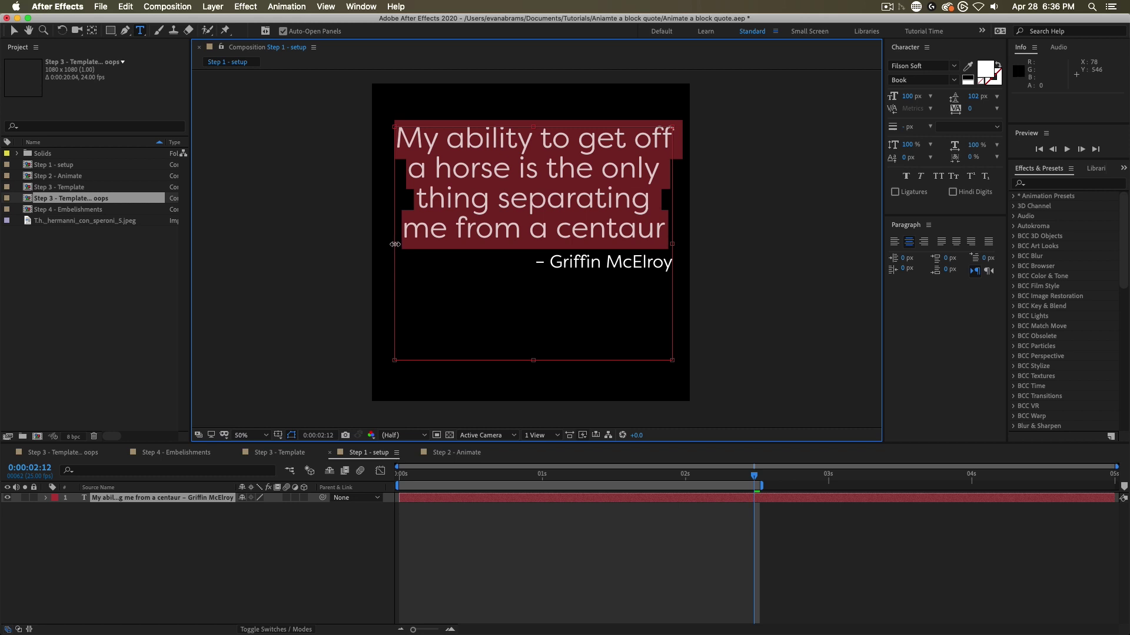
click(602, 501)
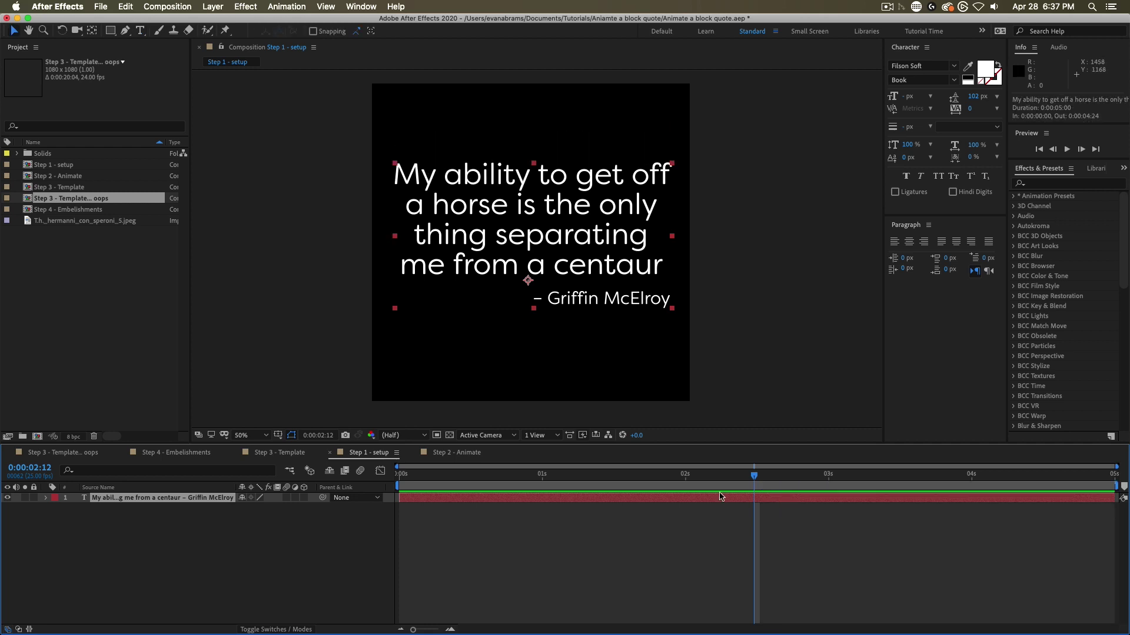
- Add a text animator with Opacity and Position to the quote layer
click(47, 498)
click(81, 509)
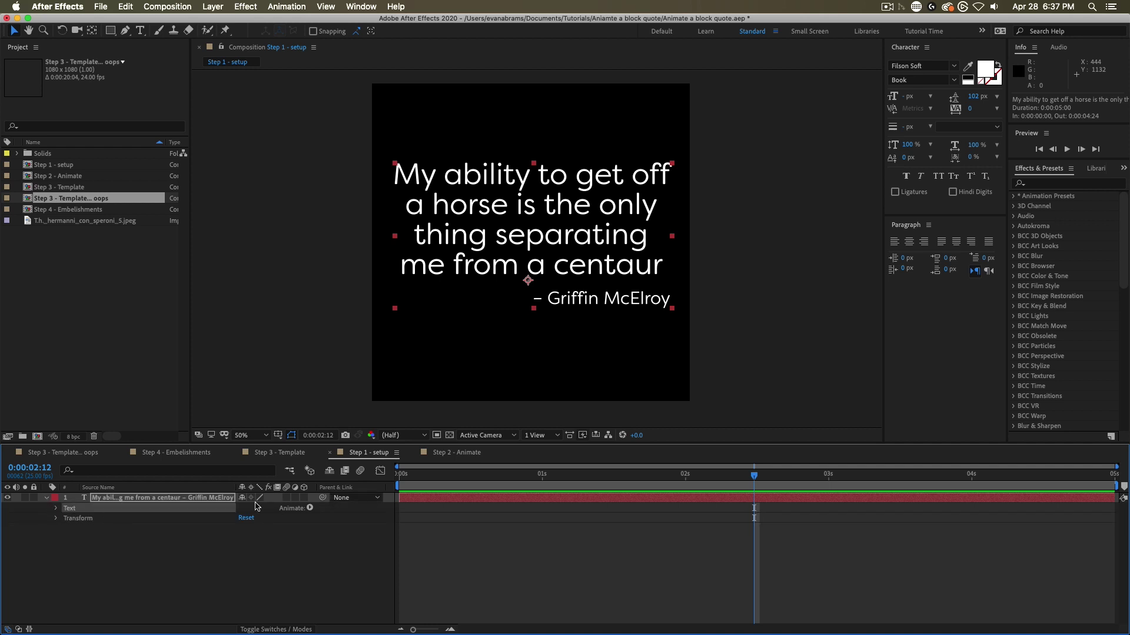
click(309, 509)
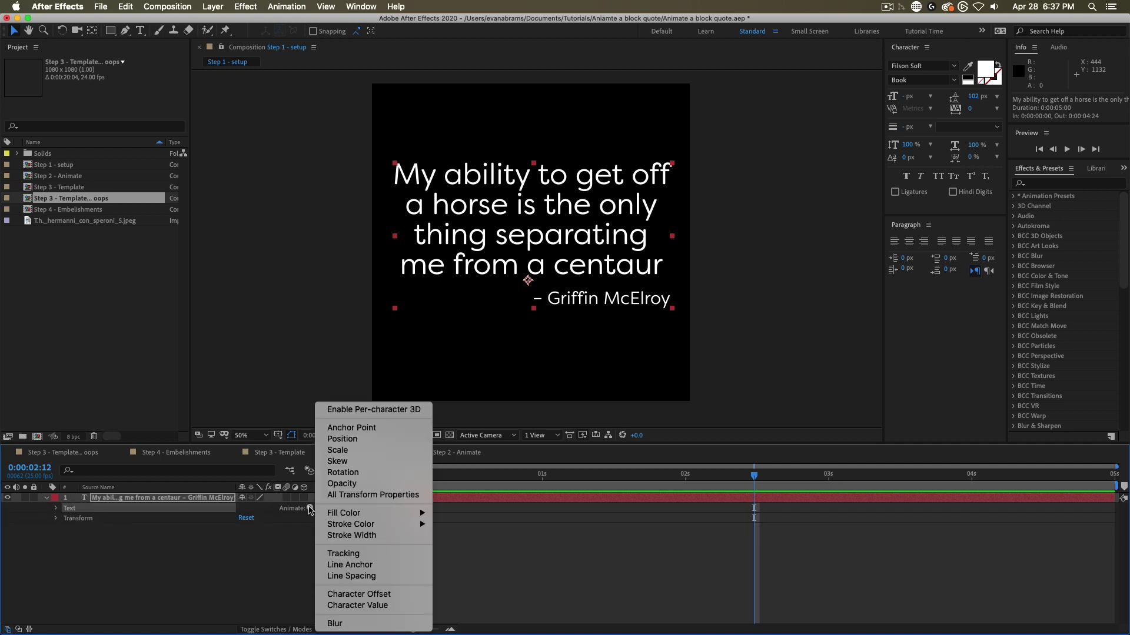
click(342, 484)
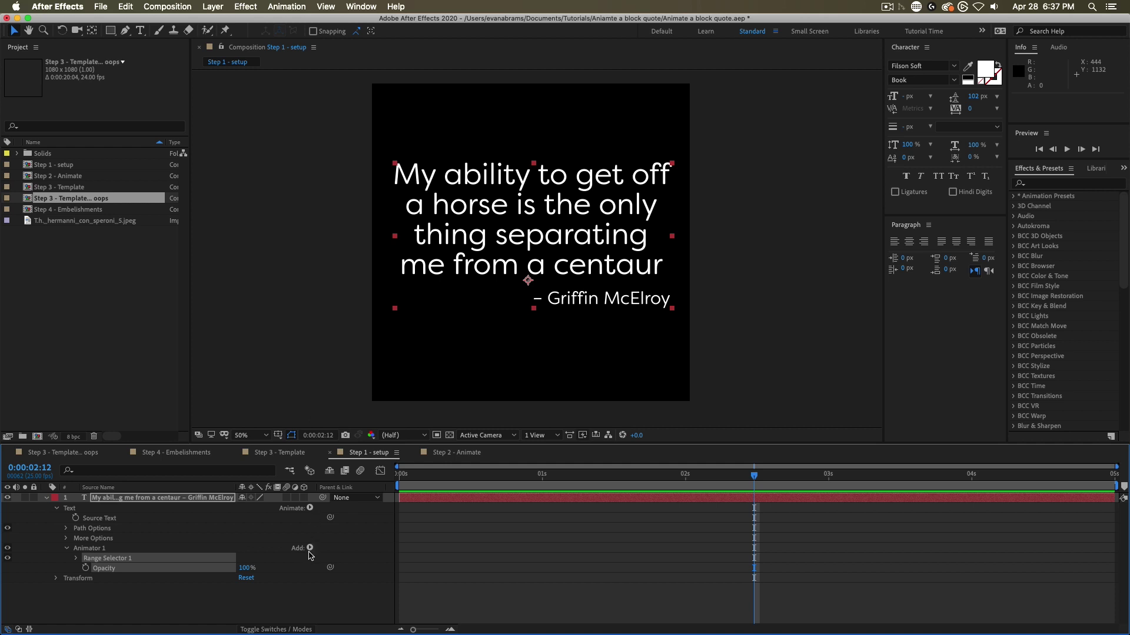
click(309, 549)
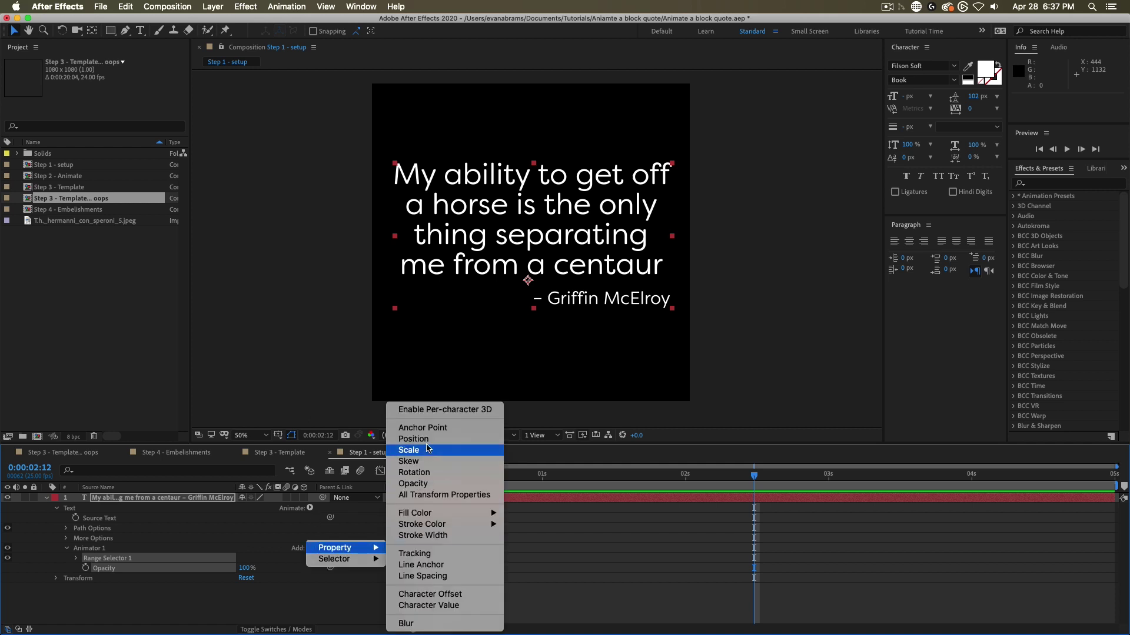
click(415, 439)
- Expand Range Selector 1 and select its Start, End and Position properties
click(121, 580)
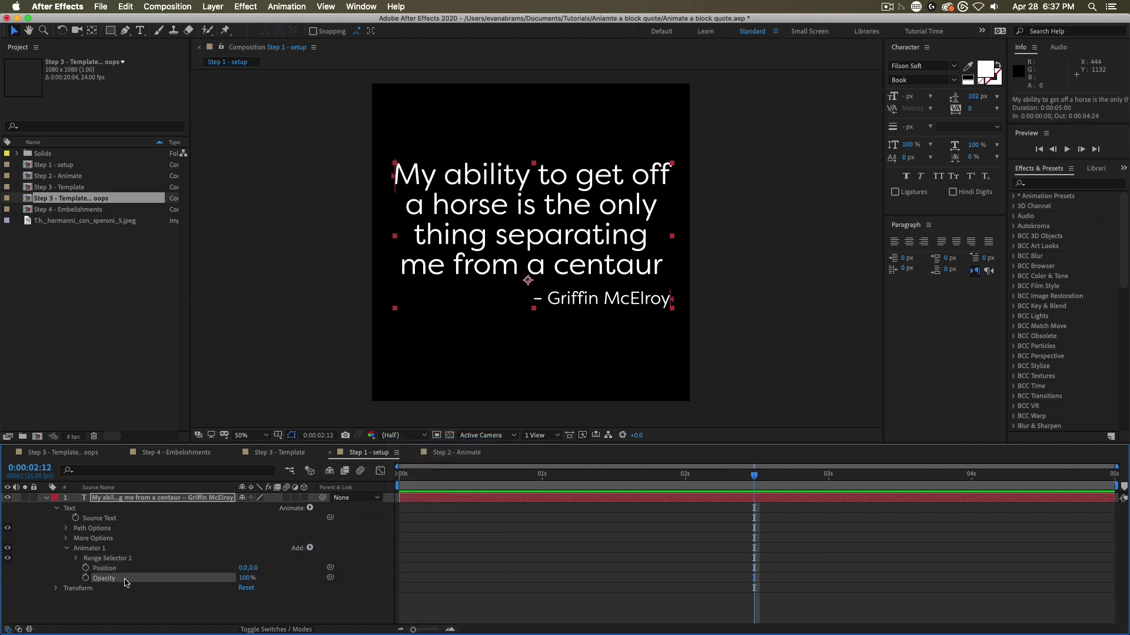
shift+click(130, 568)
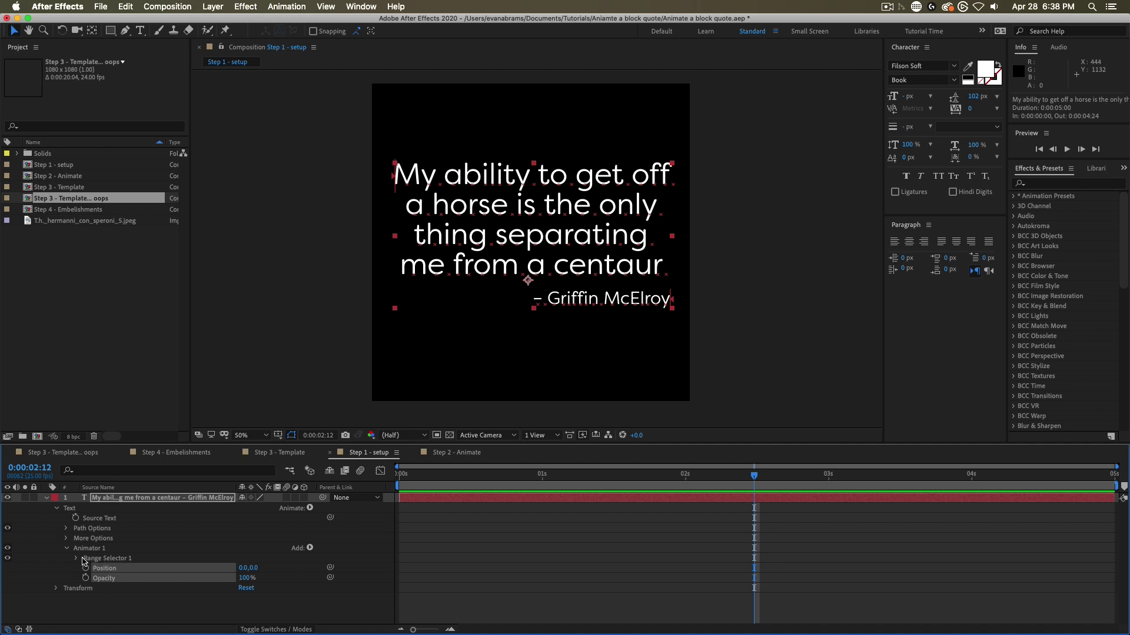
click(74, 560)
scroll(94, 556, down, 1)
click(110, 549)
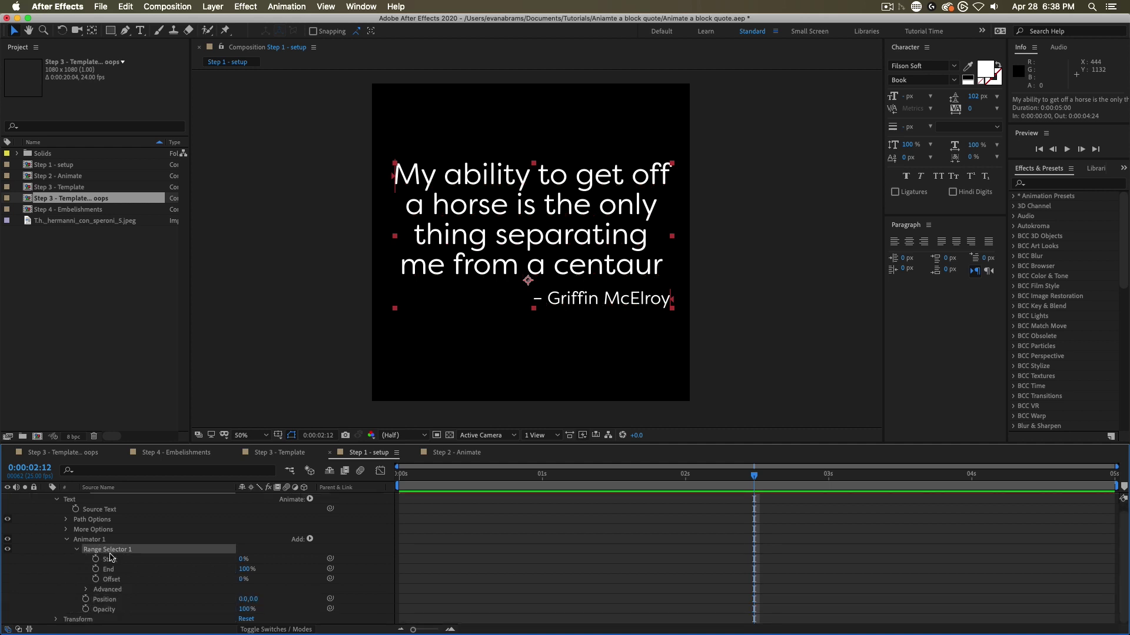
click(109, 559)
shift+click(123, 571)
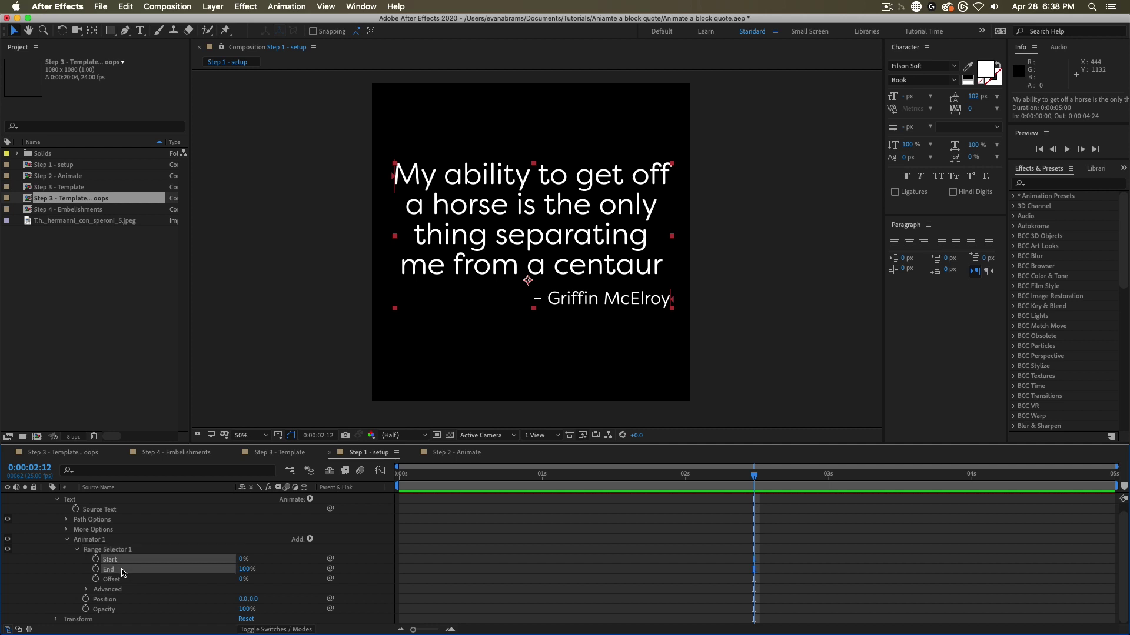
click(135, 602)
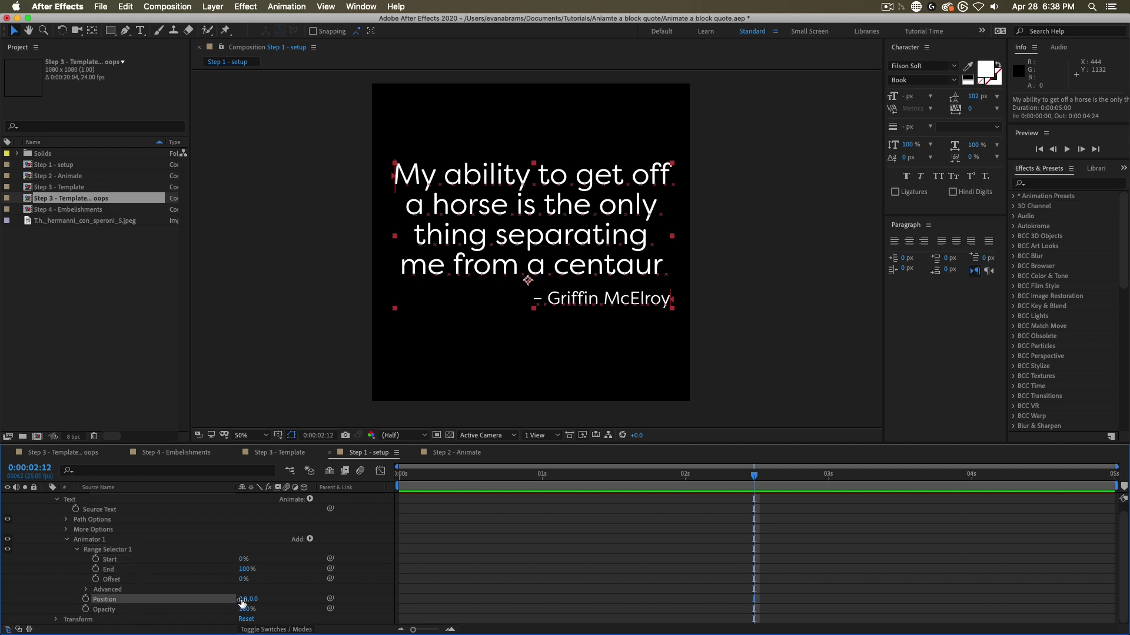
- Set the animator's Position to -100,0 and its Opacity to 0%
click(242, 599)
text(-100)
key(Return)
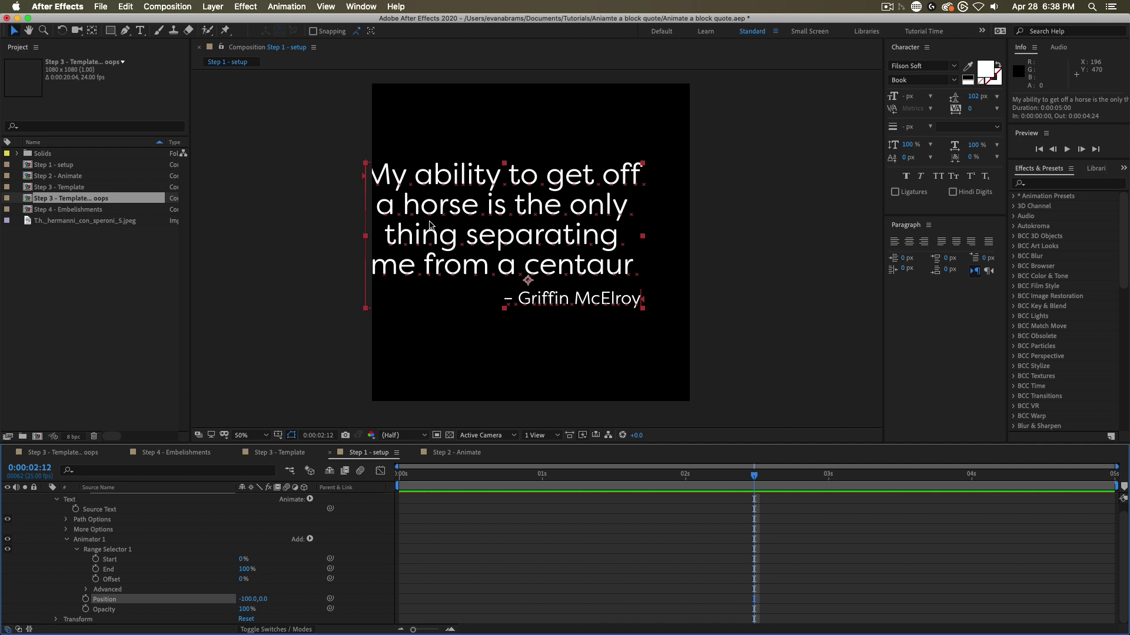
click(246, 610)
text(0)
key(Return)
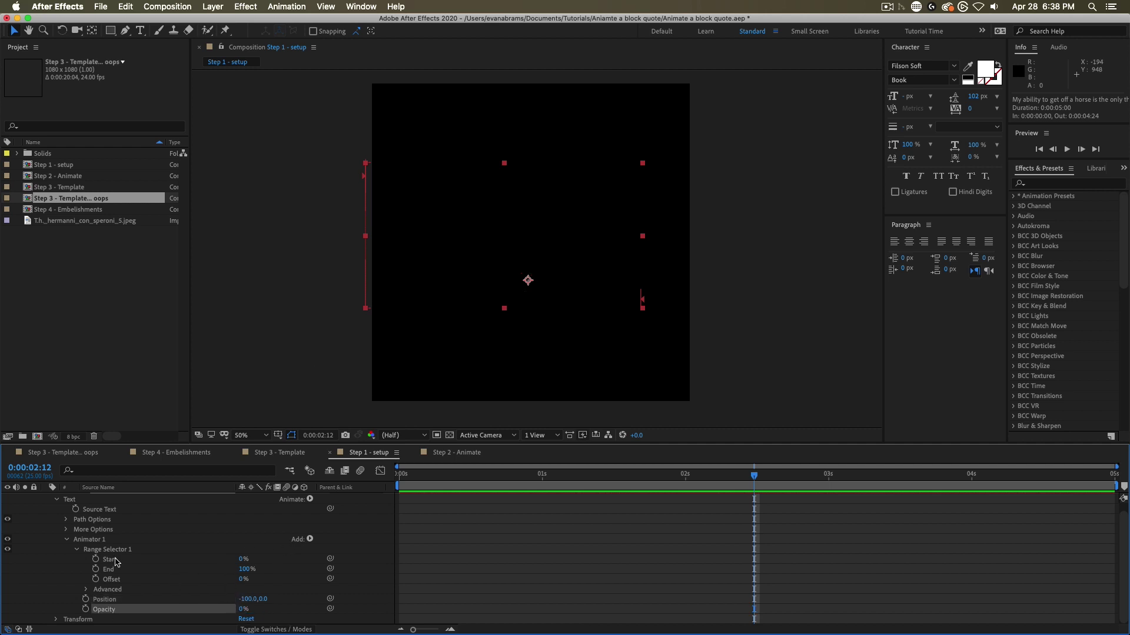
- Set a keyframe on the Range Selector Start value
click(117, 566)
shift+click(117, 556)
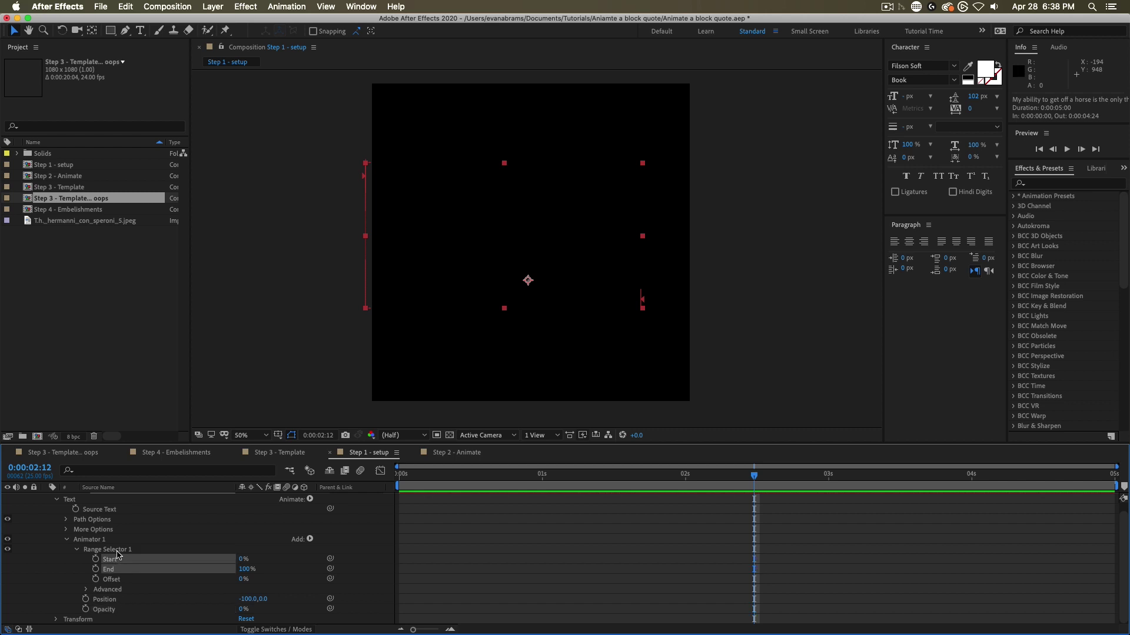
click(115, 600)
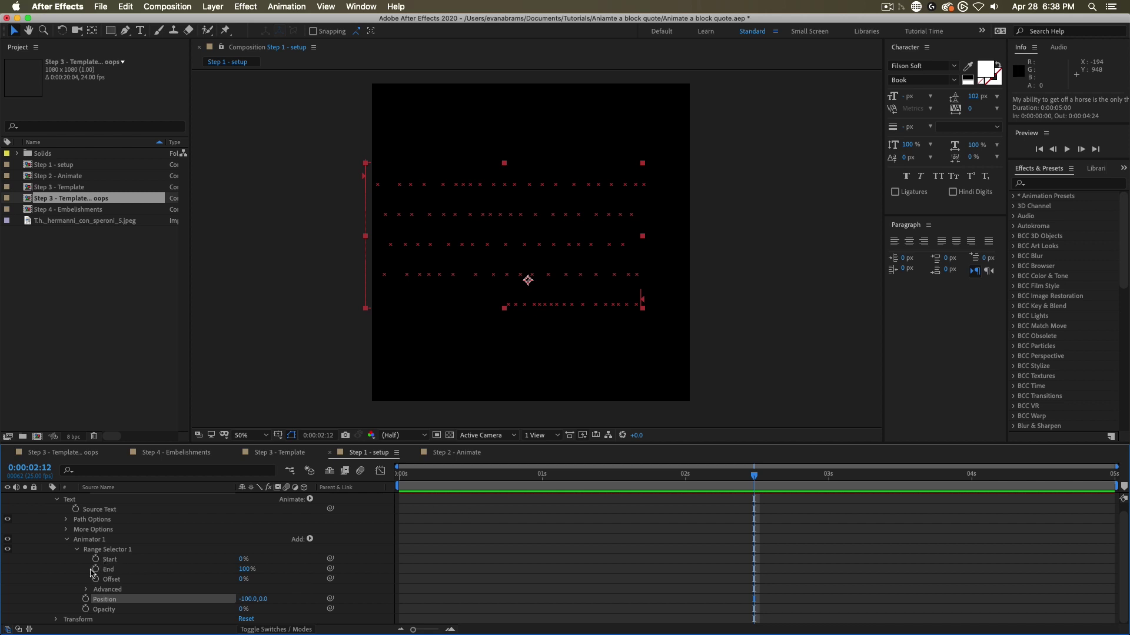
click(96, 560)
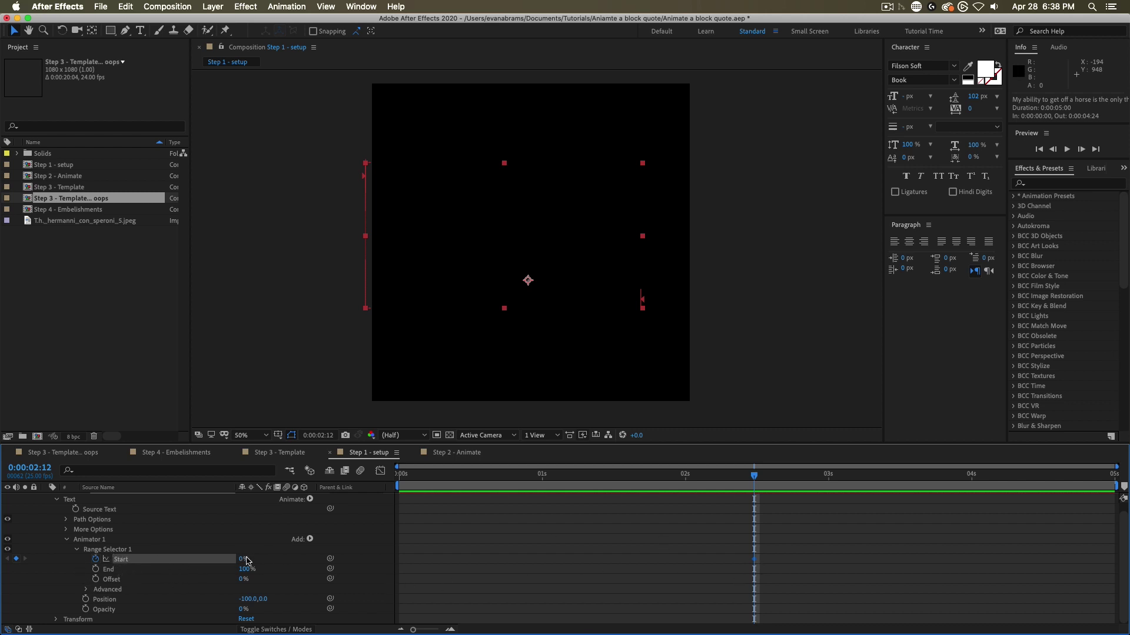
- Keyframe range Start from 0% at 0:00 to 100% at 3 seconds, then preview the reveal
drag(755, 560, 402, 582)
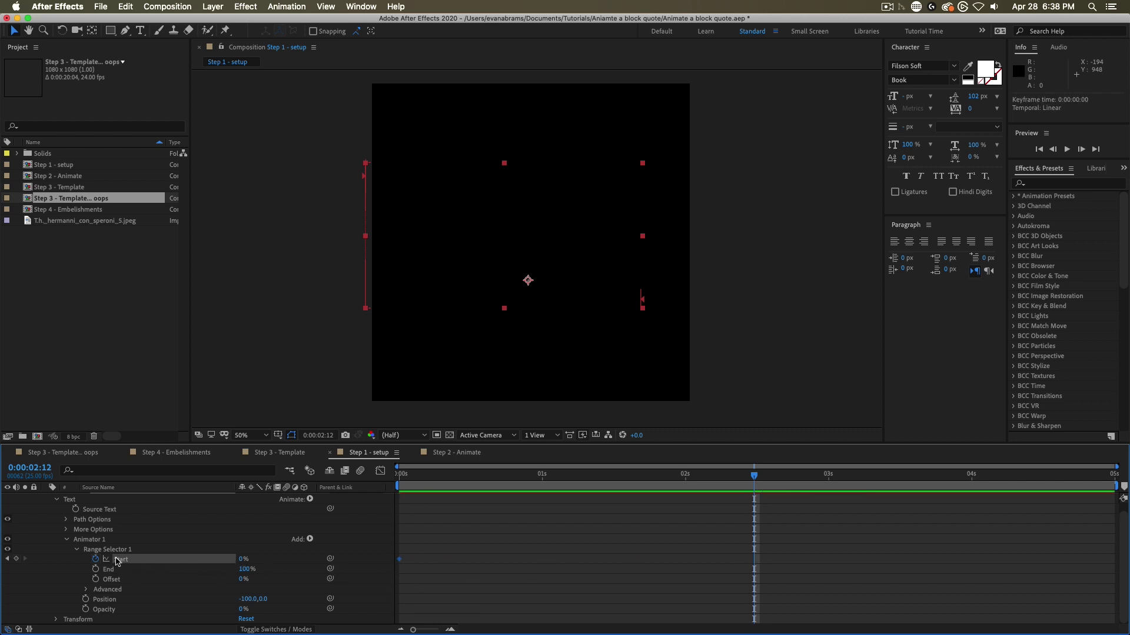
click(828, 474)
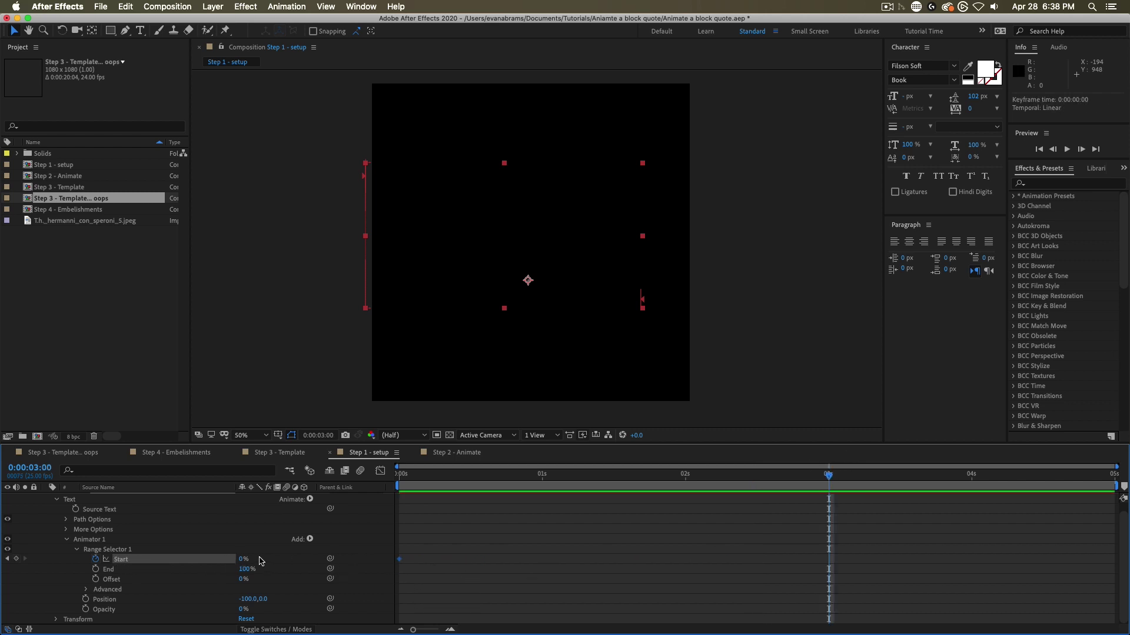
drag(243, 560, 308, 551)
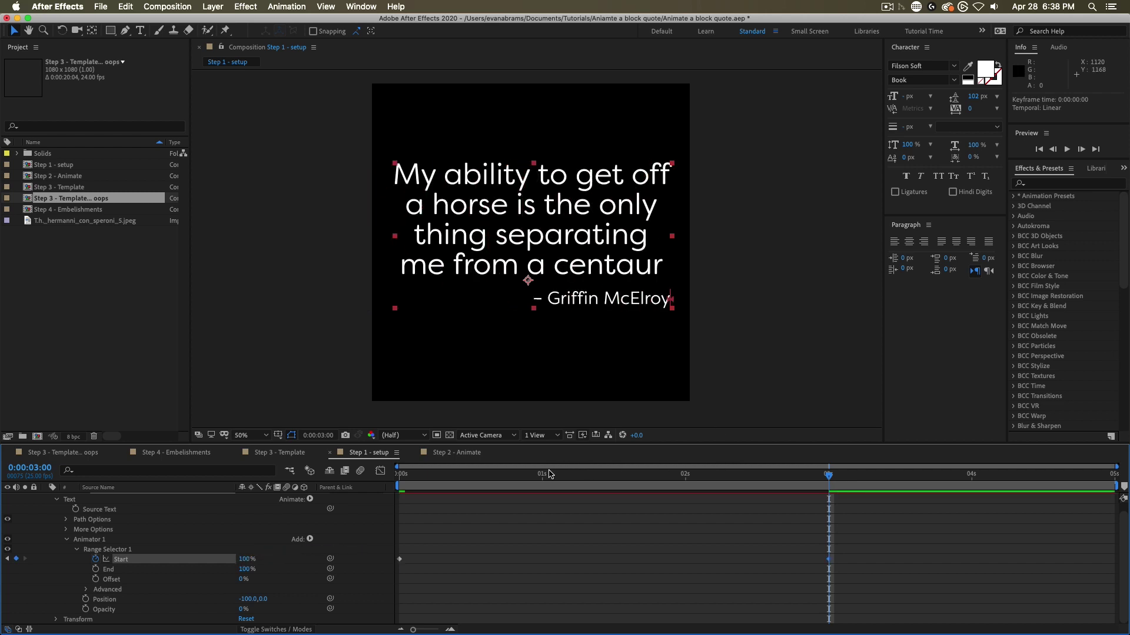
drag(548, 474, 840, 522)
key(space)
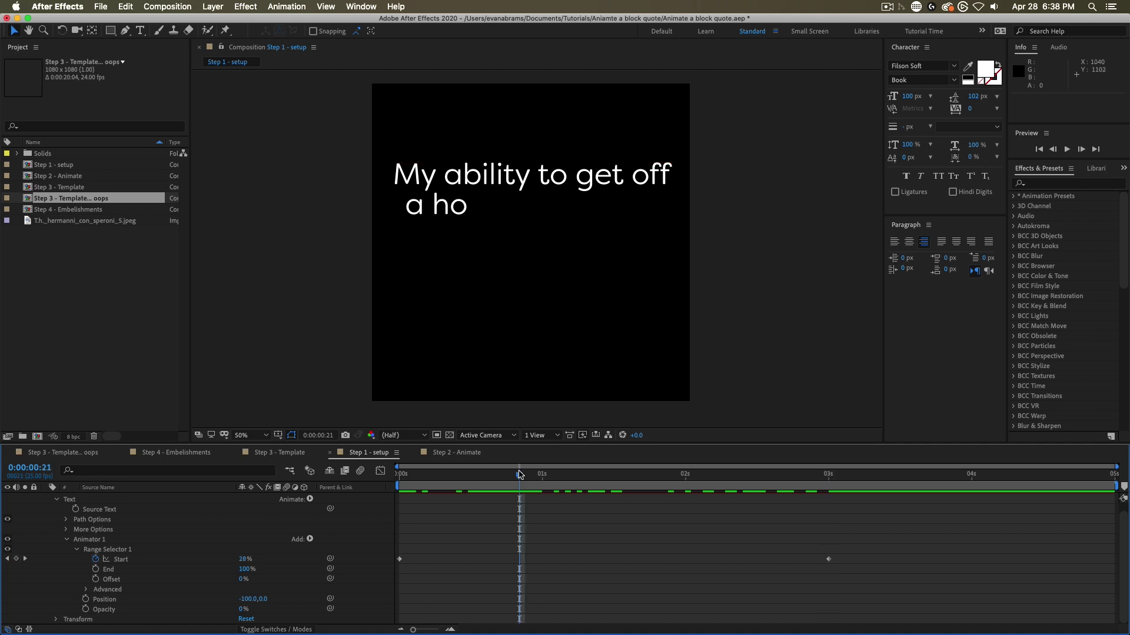
- Collapse and reopen Range Selector 1, then enlarge the Timeline panel
click(443, 504)
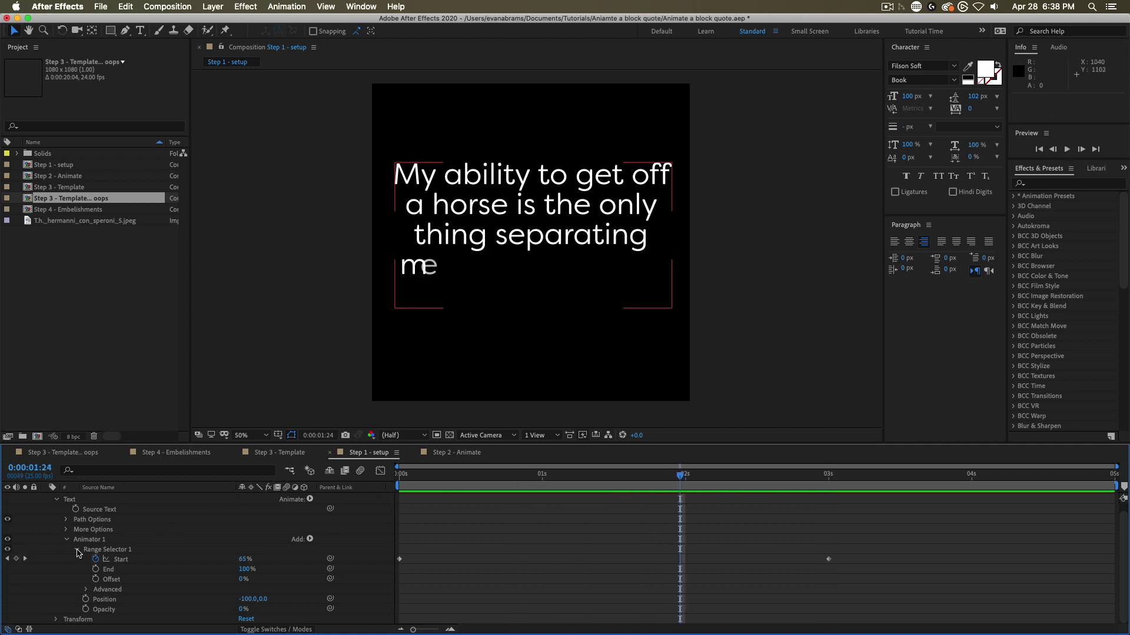
click(77, 550)
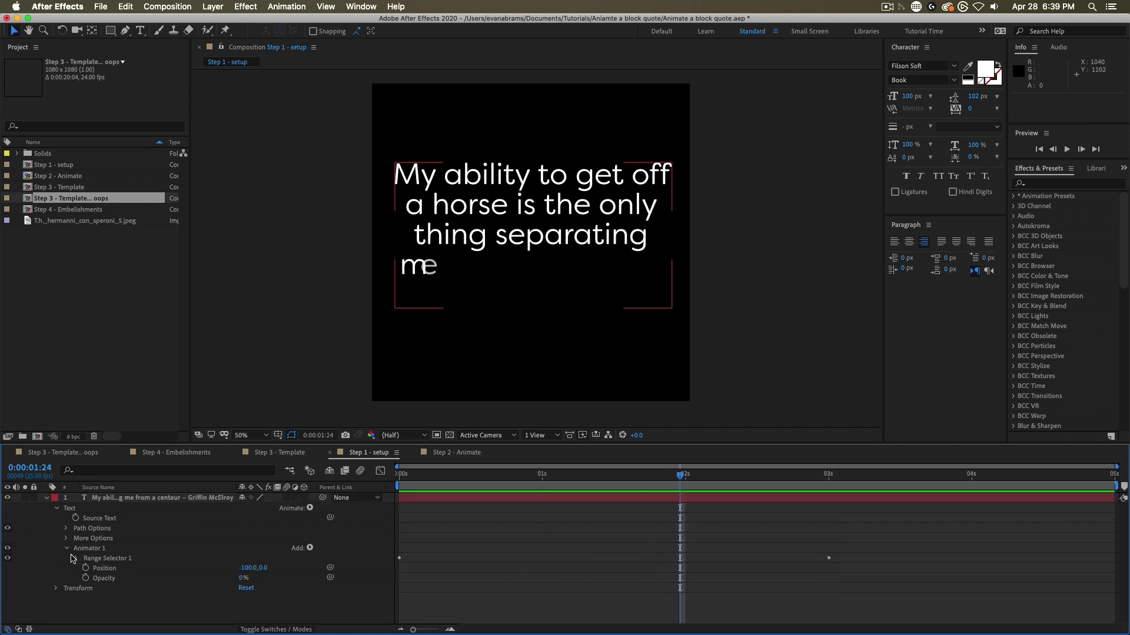
click(76, 558)
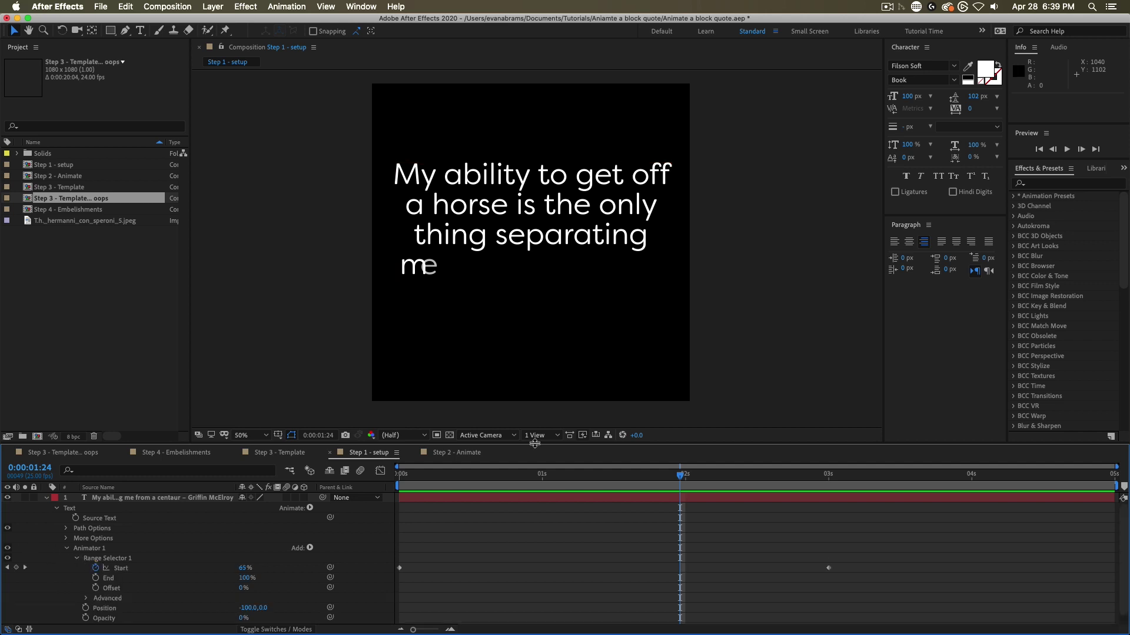
drag(524, 444, 526, 325)
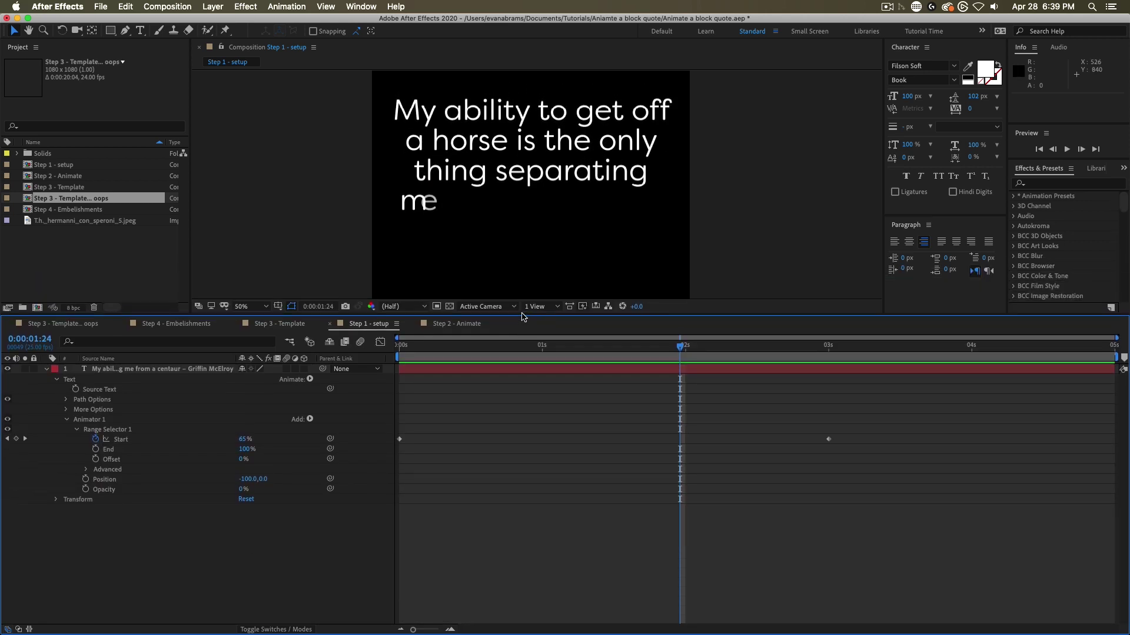
- Base the range selector on Words and preview the word-by-word reveal
click(87, 470)
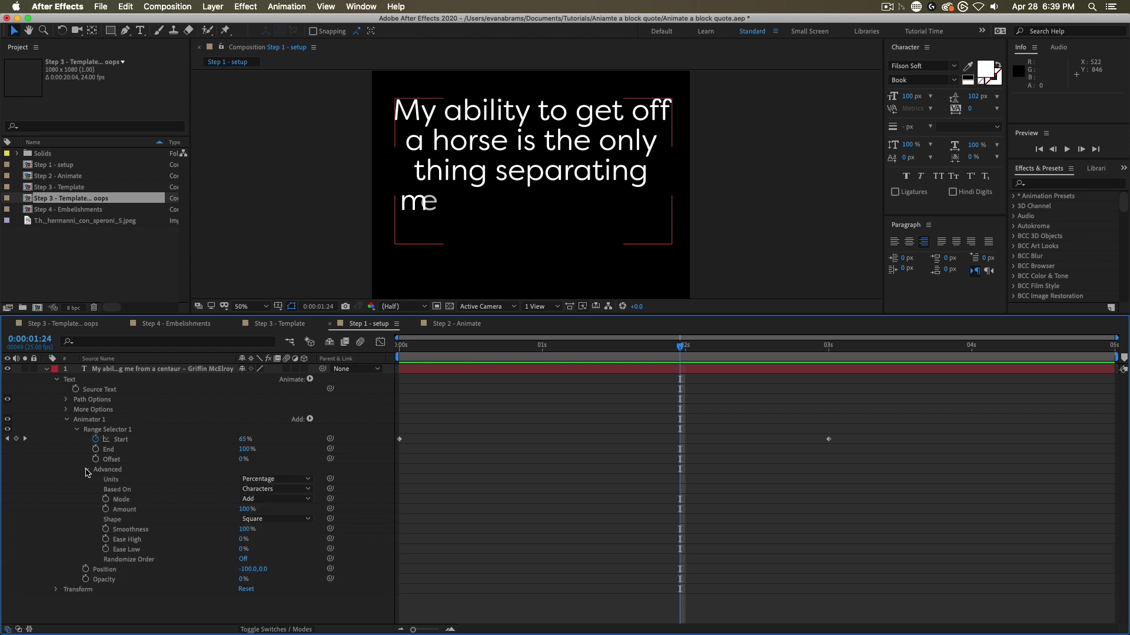
click(276, 489)
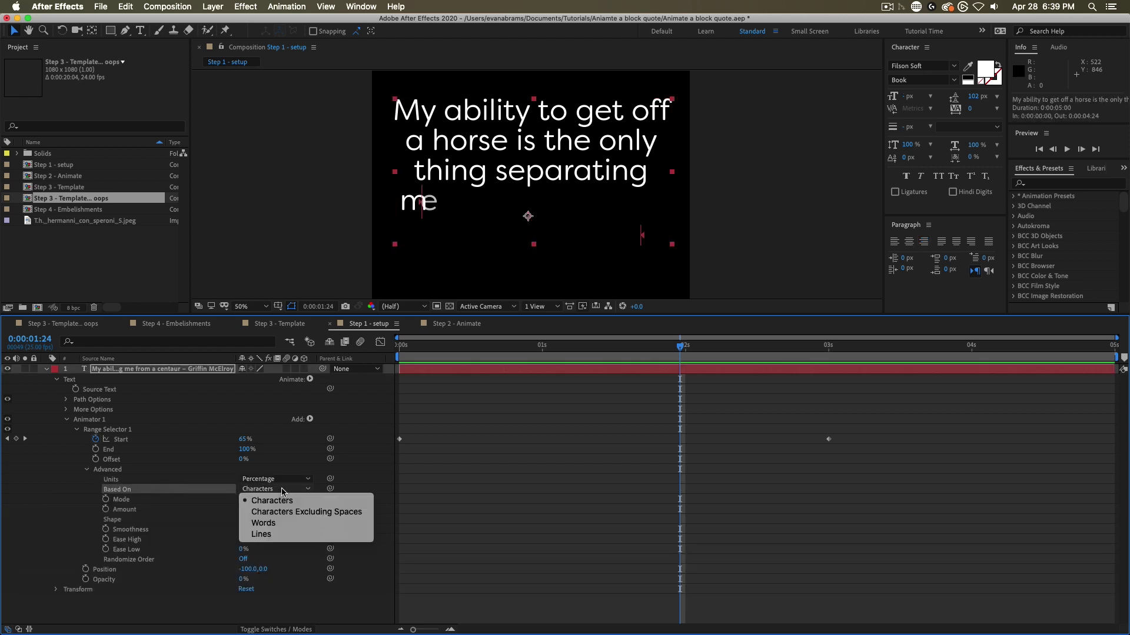
click(265, 527)
key(Home)
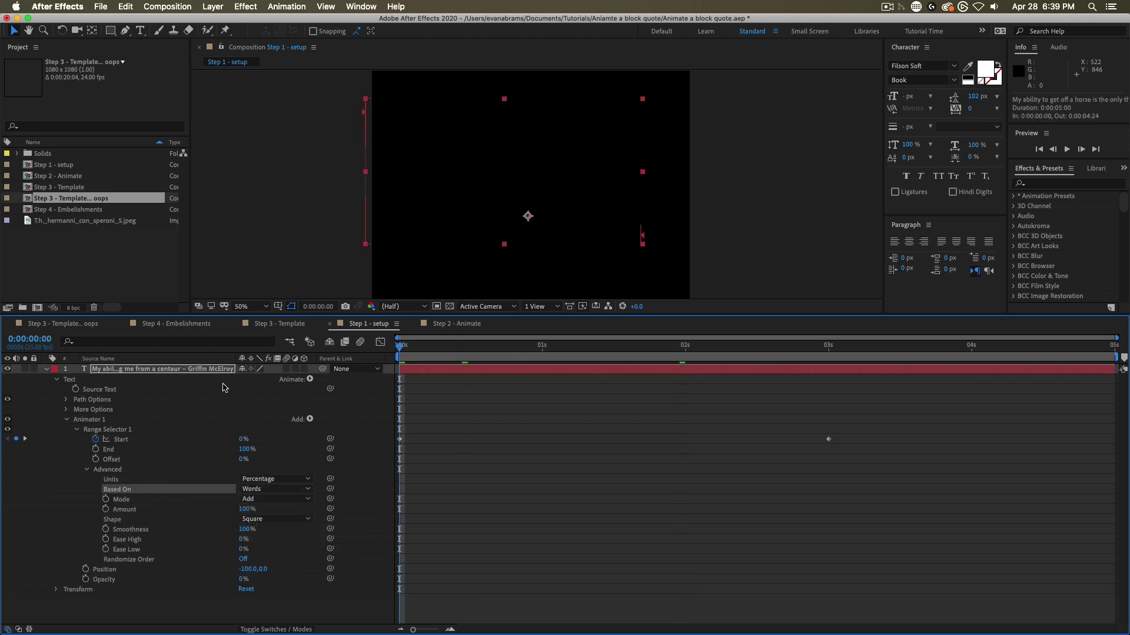
key(space)
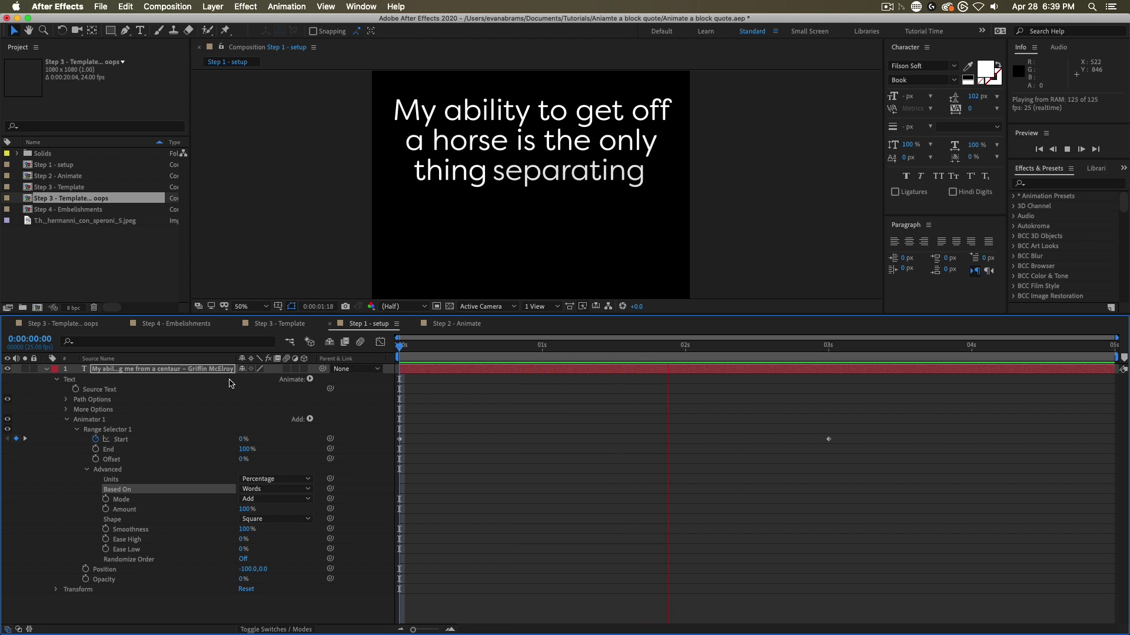
key(space)
- Raise Ease Low to 100% and preview the eased reveal
click(172, 551)
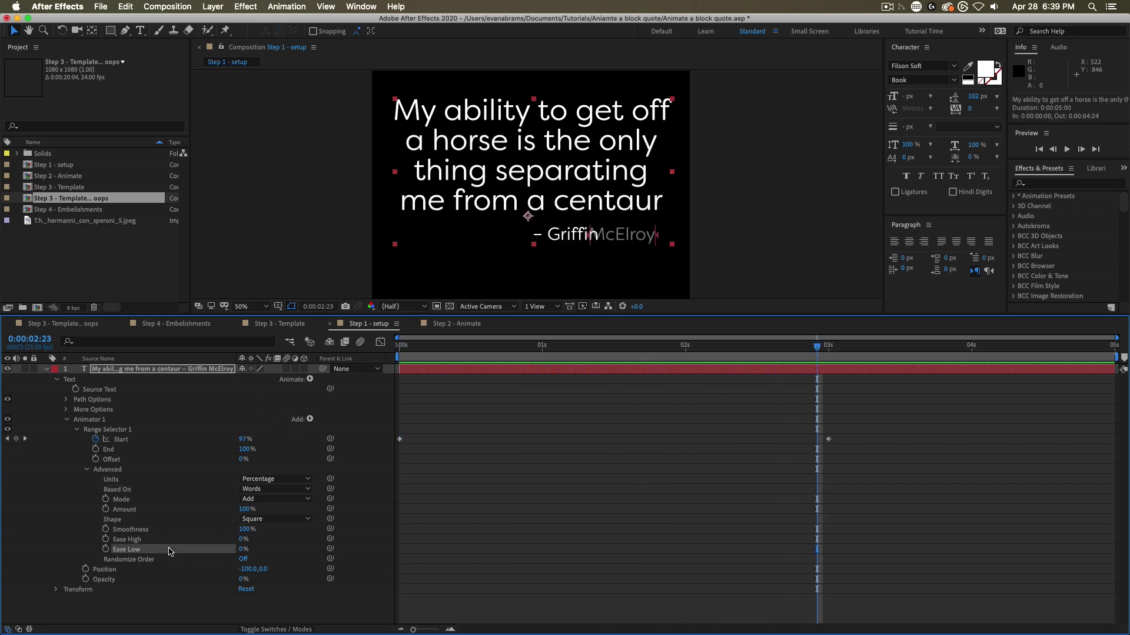
drag(247, 549, 388, 548)
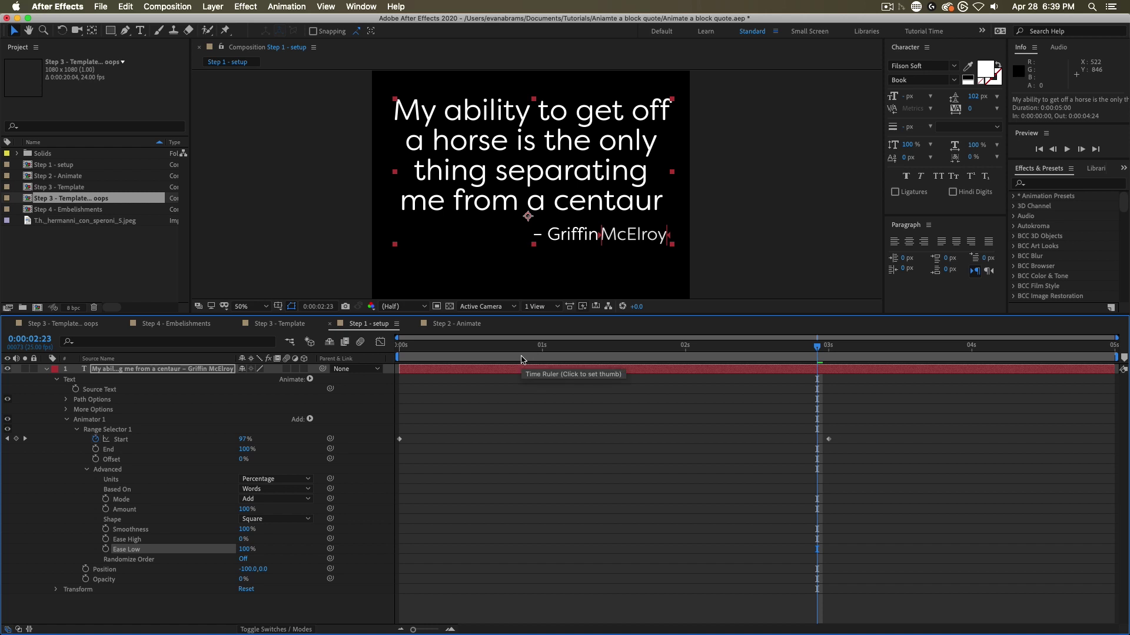
key(space)
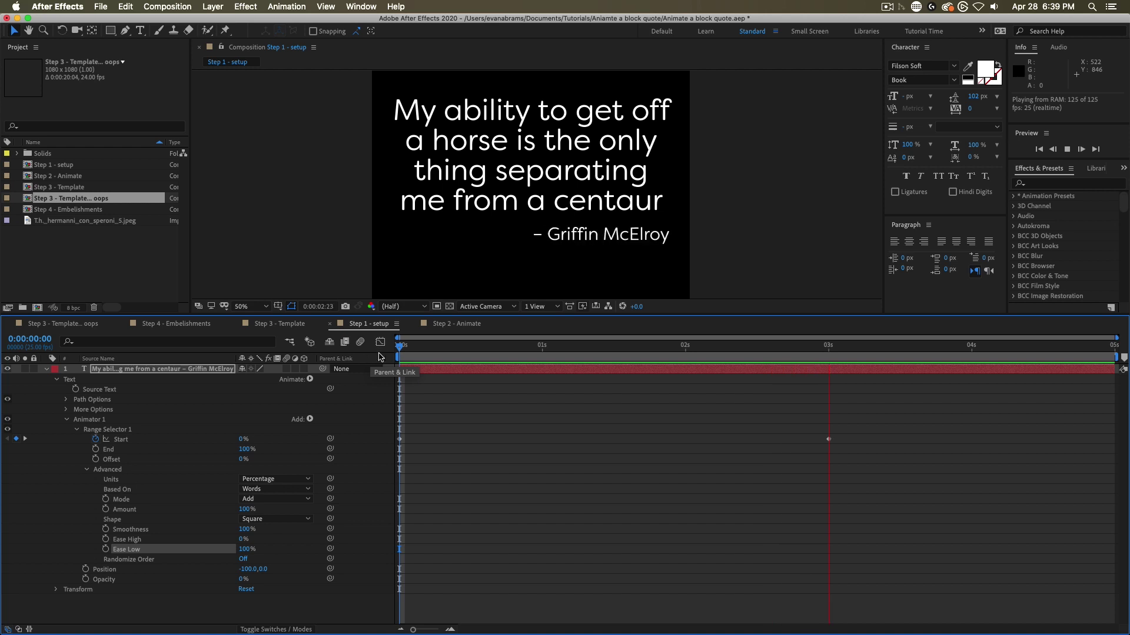
key(space)
click(525, 344)
key(space)
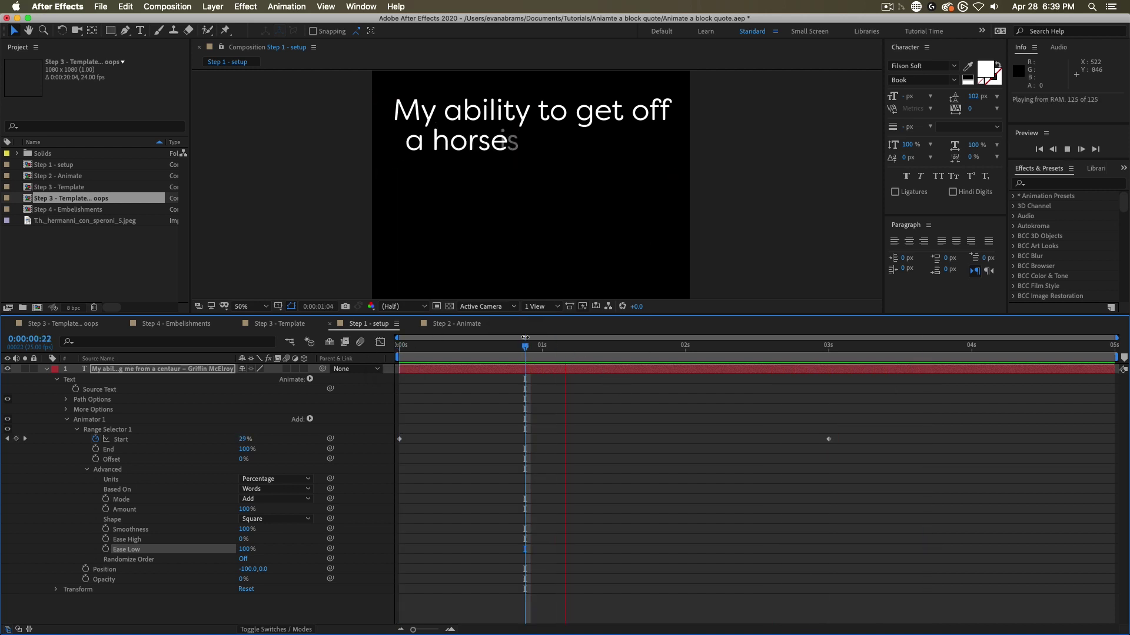
key(space)
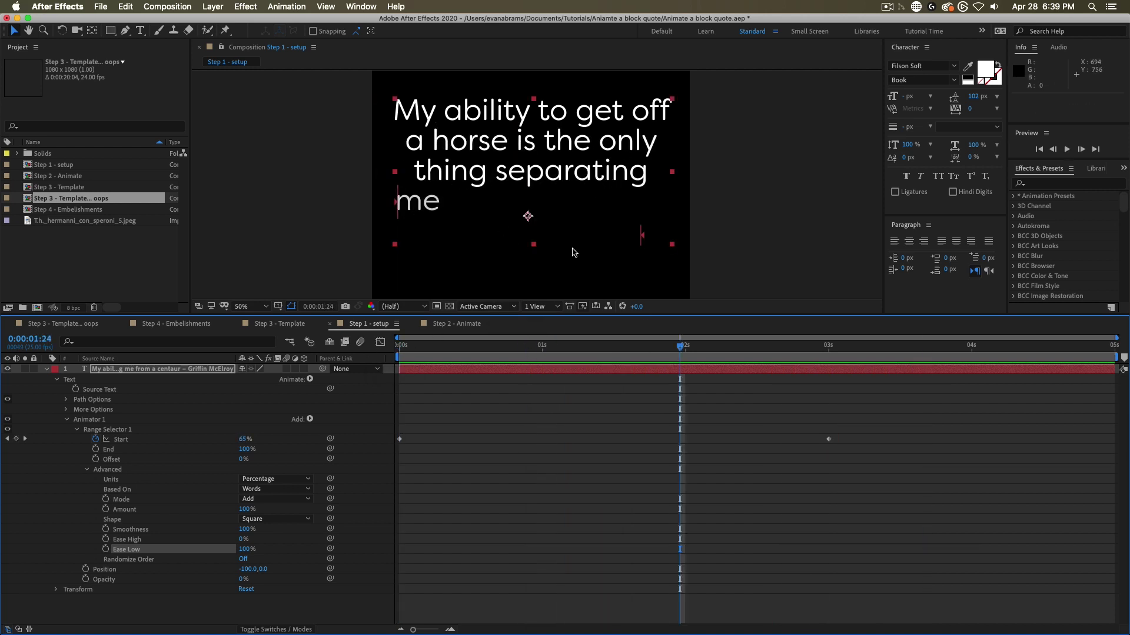
- Switch Based On to Lines and preview the line-by-line reveal
click(276, 489)
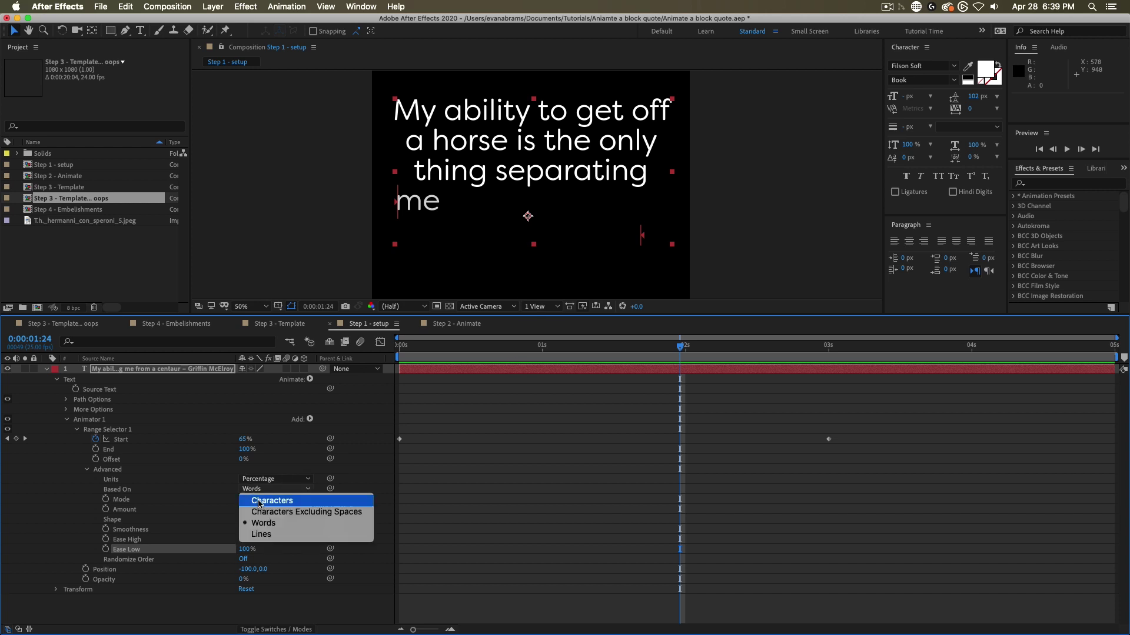
click(261, 534)
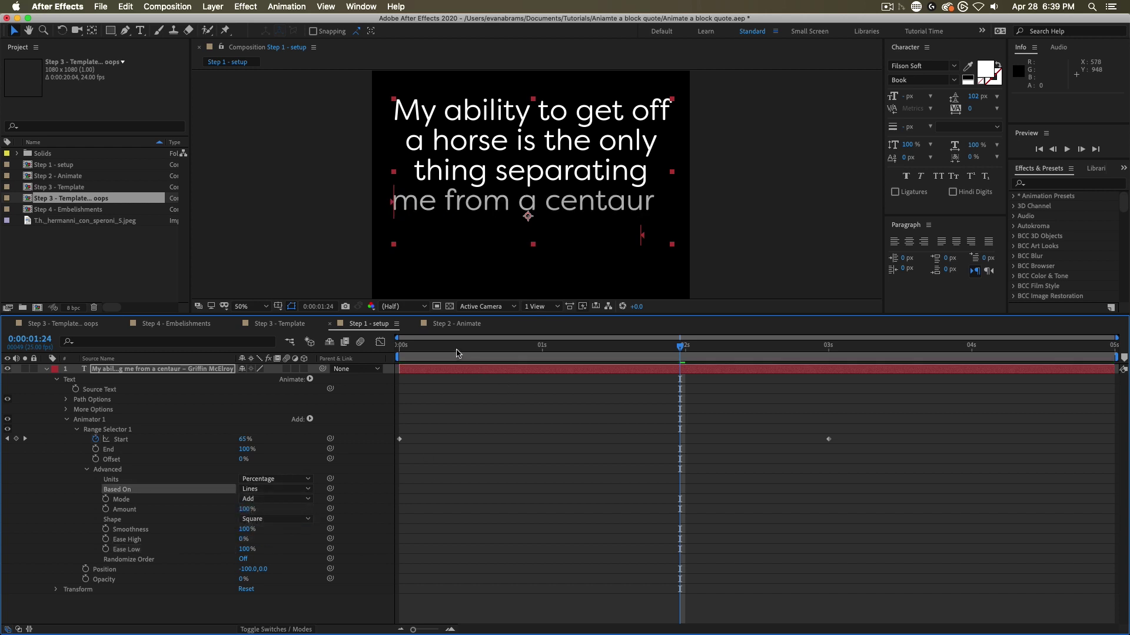
key(Home)
key(space)
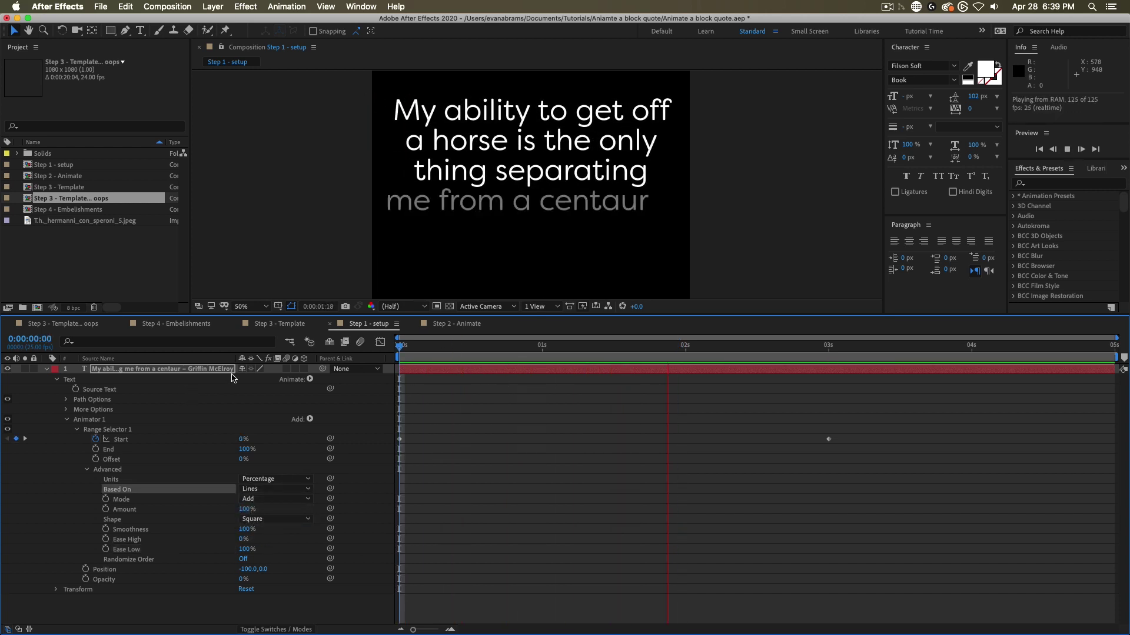
key(space)
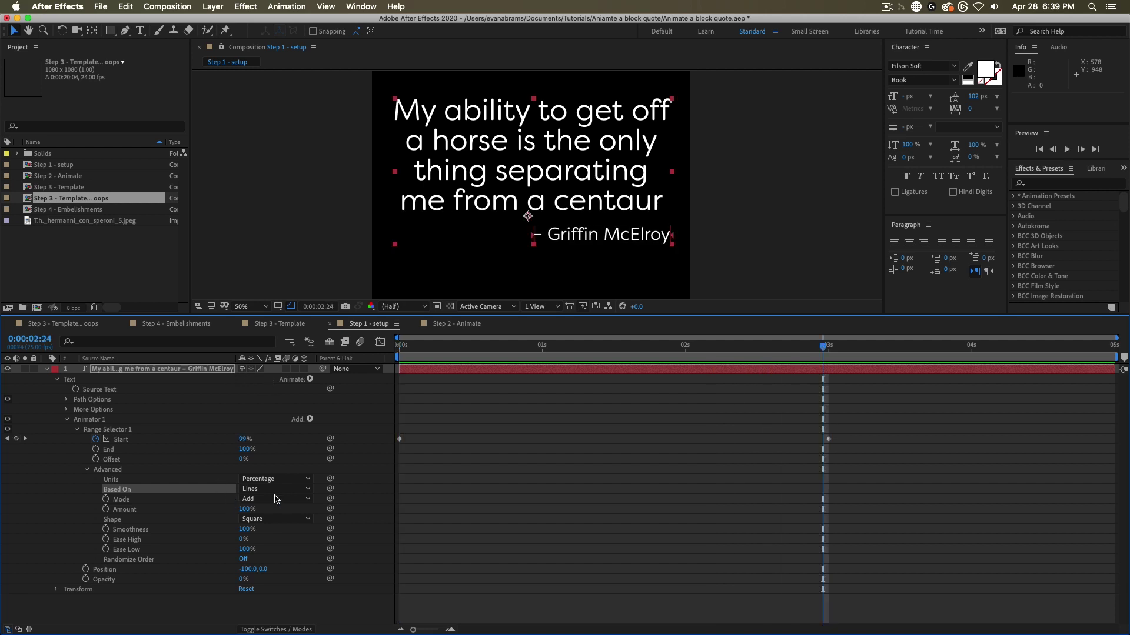
- Set the selector Shape to Ramp Up, reset Start to 0%, and base it on Words
click(191, 522)
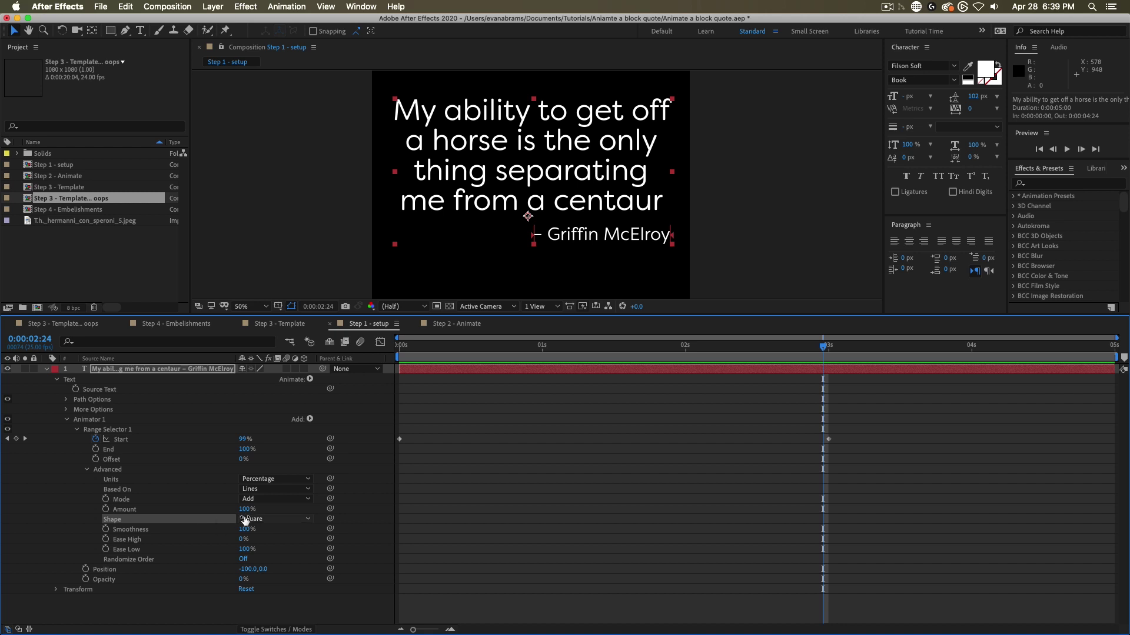
click(246, 520)
click(262, 542)
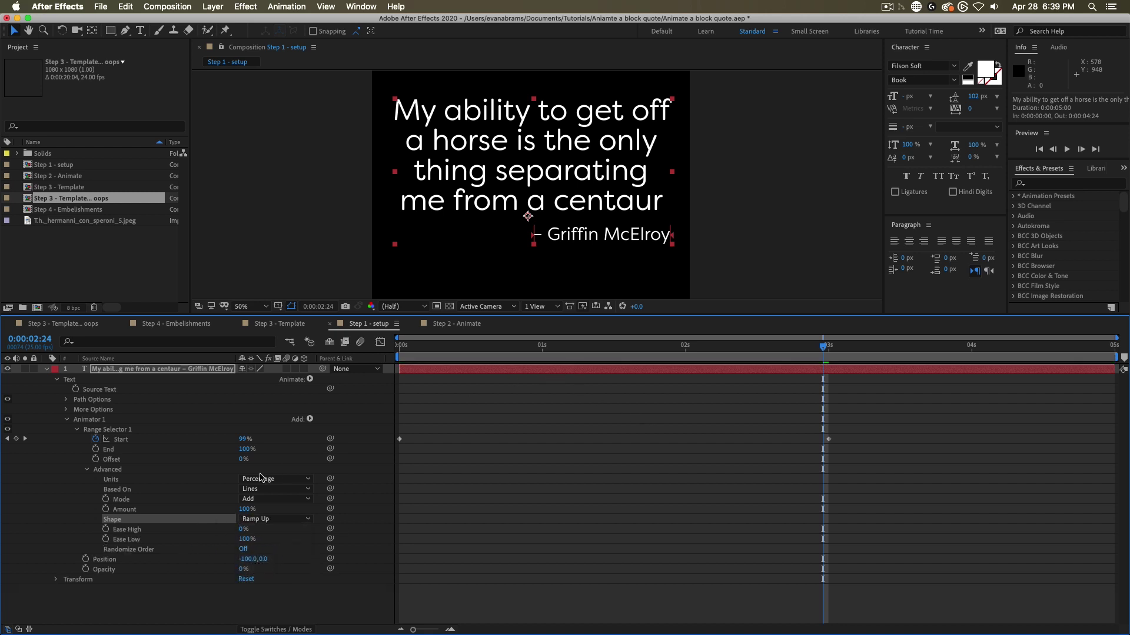
right_click(118, 440)
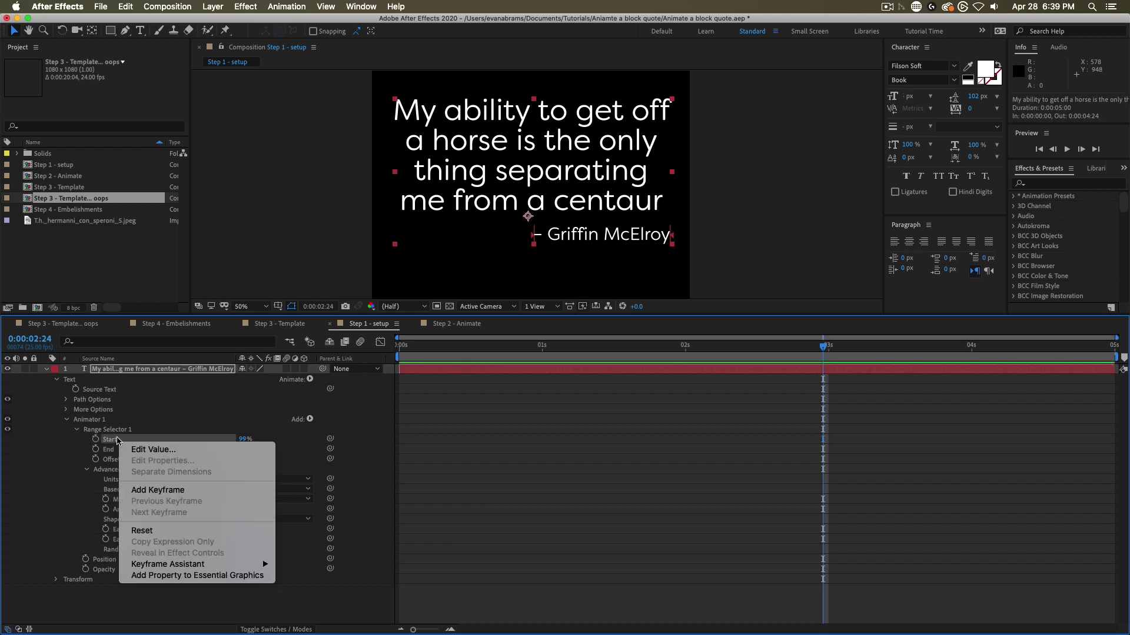
click(144, 530)
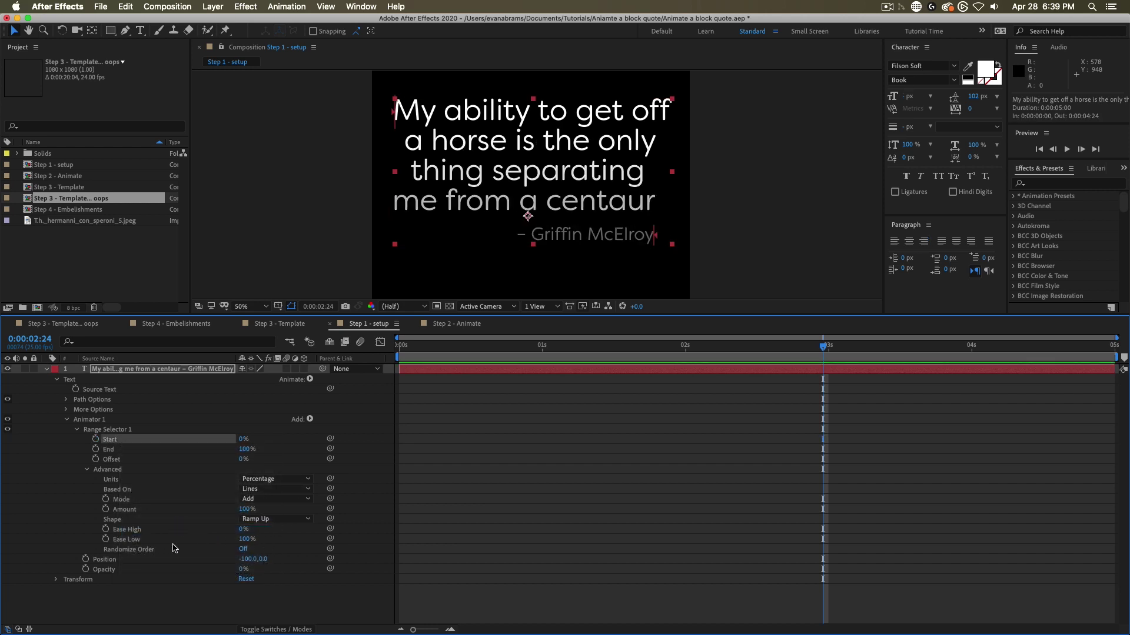
click(257, 489)
click(257, 486)
- Select the Start/End, Shape and Position/Opacity properties, then clear the selection
click(126, 440)
shift+click(122, 449)
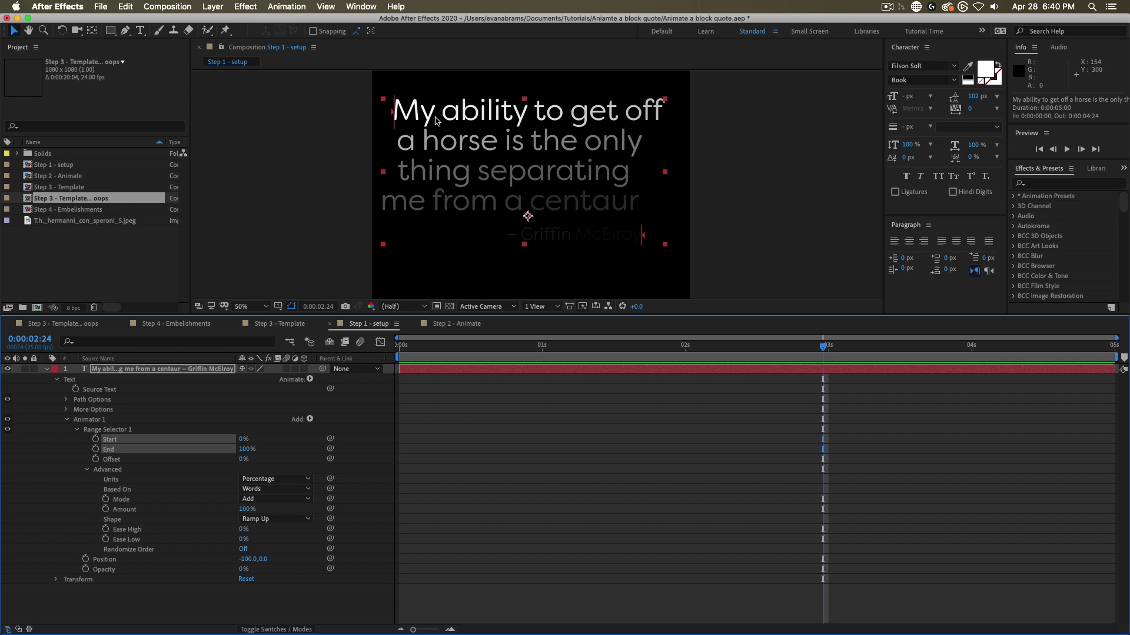
click(140, 522)
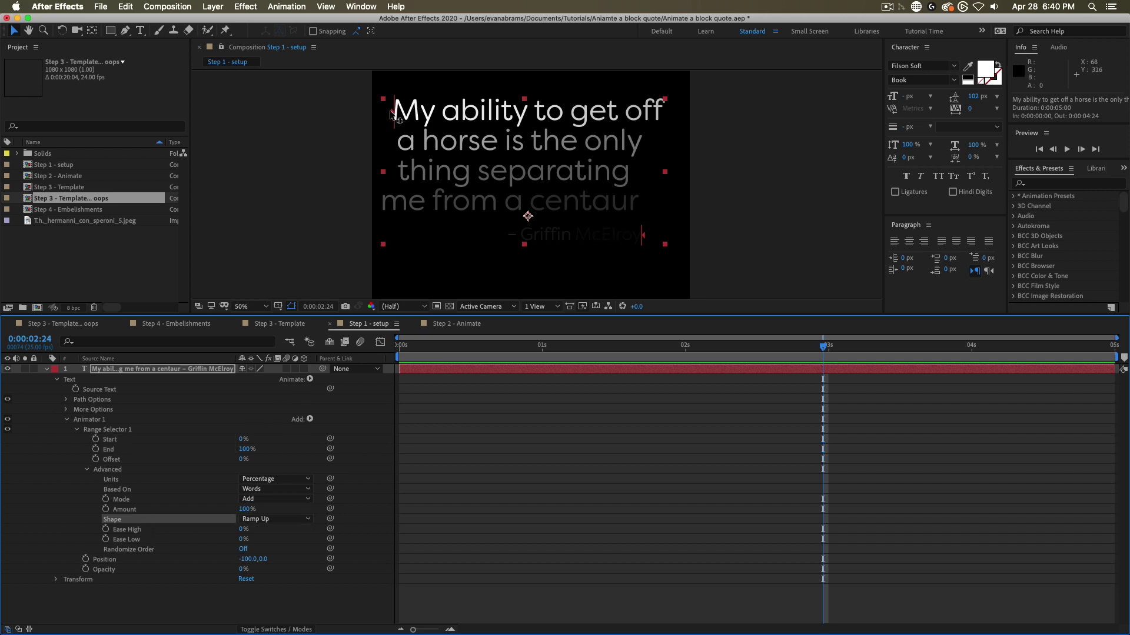
click(105, 559)
shift+click(105, 569)
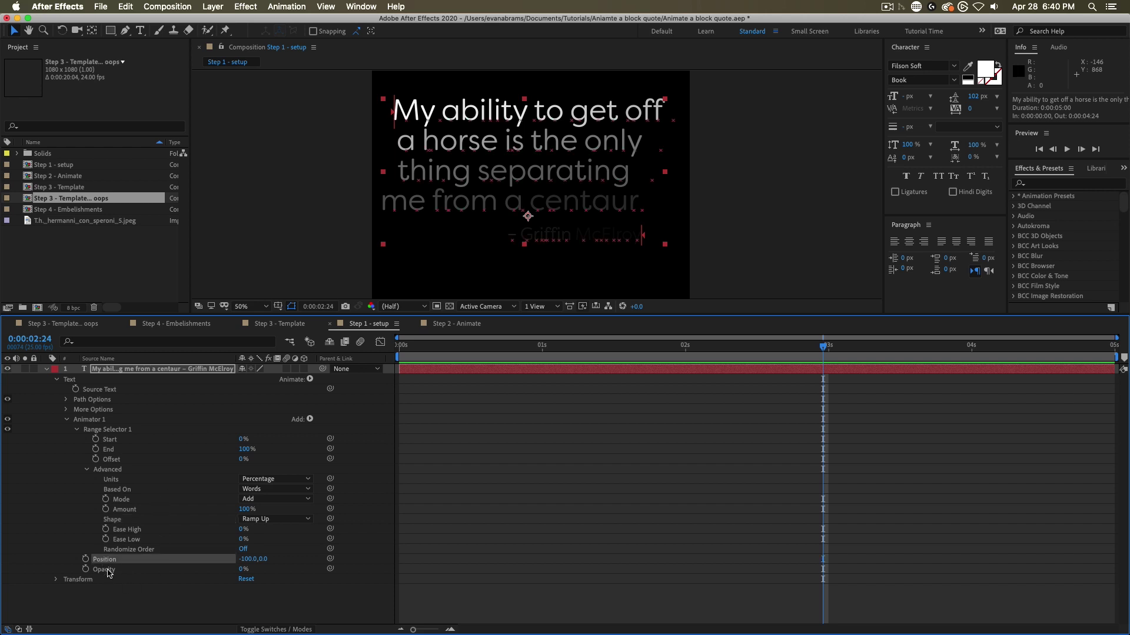
click(650, 244)
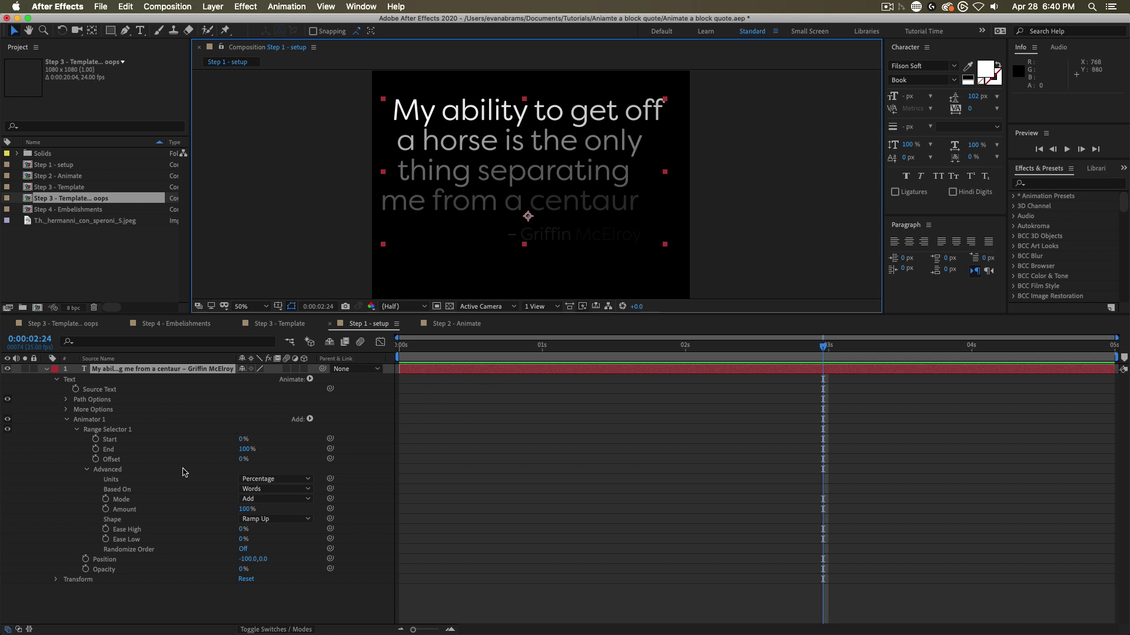
- Set the range End to 50%
click(128, 451)
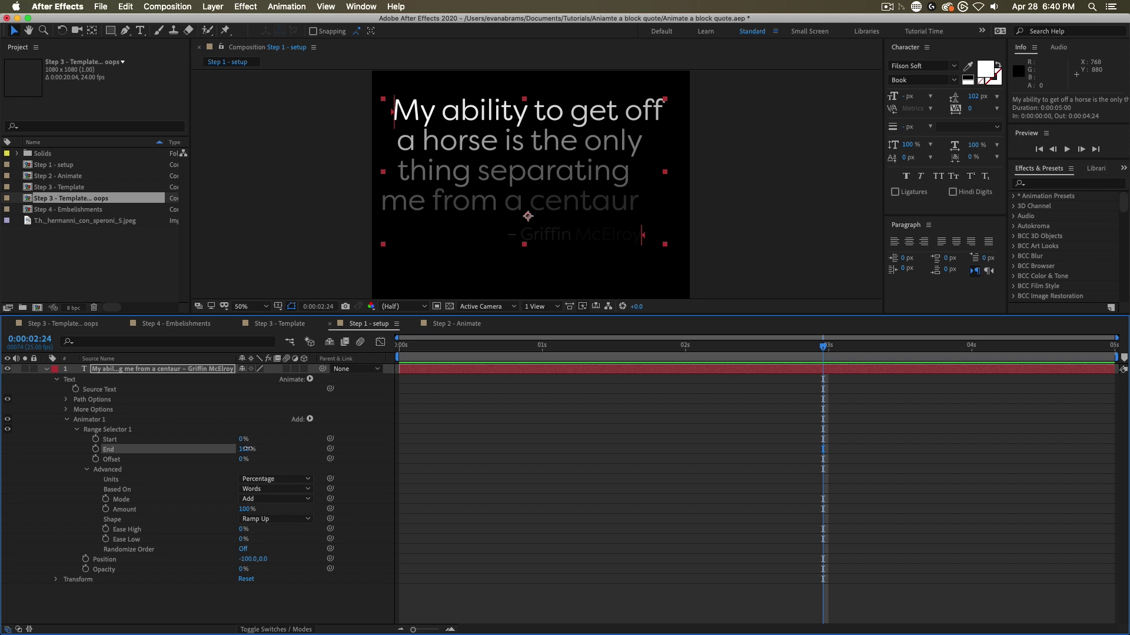
click(249, 449)
text(50)
key(Return)
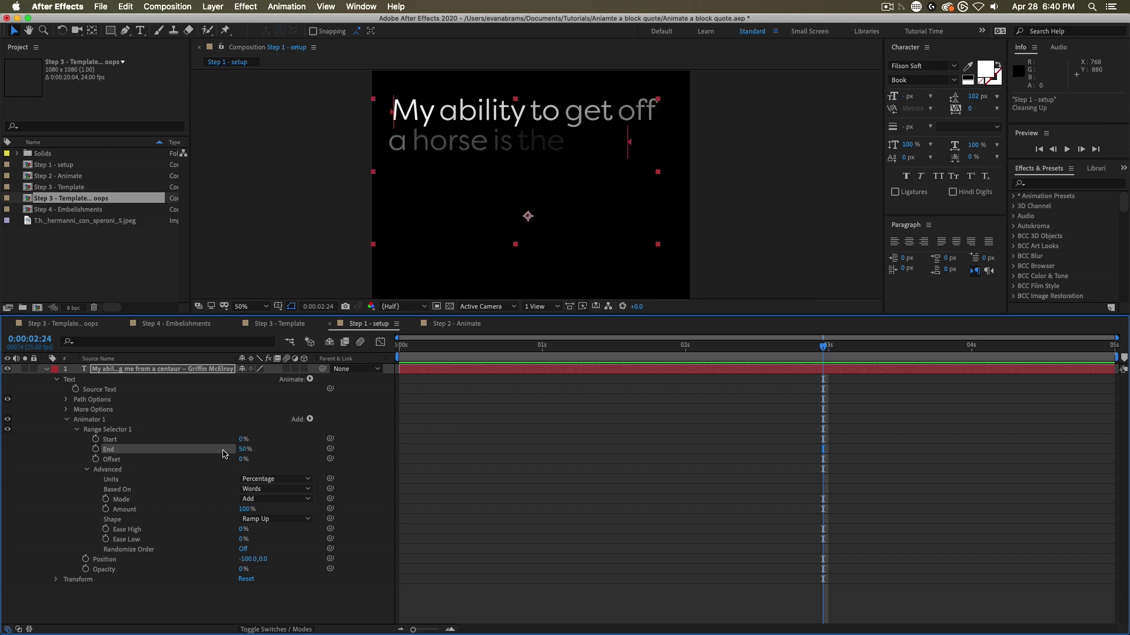
shift+click(146, 441)
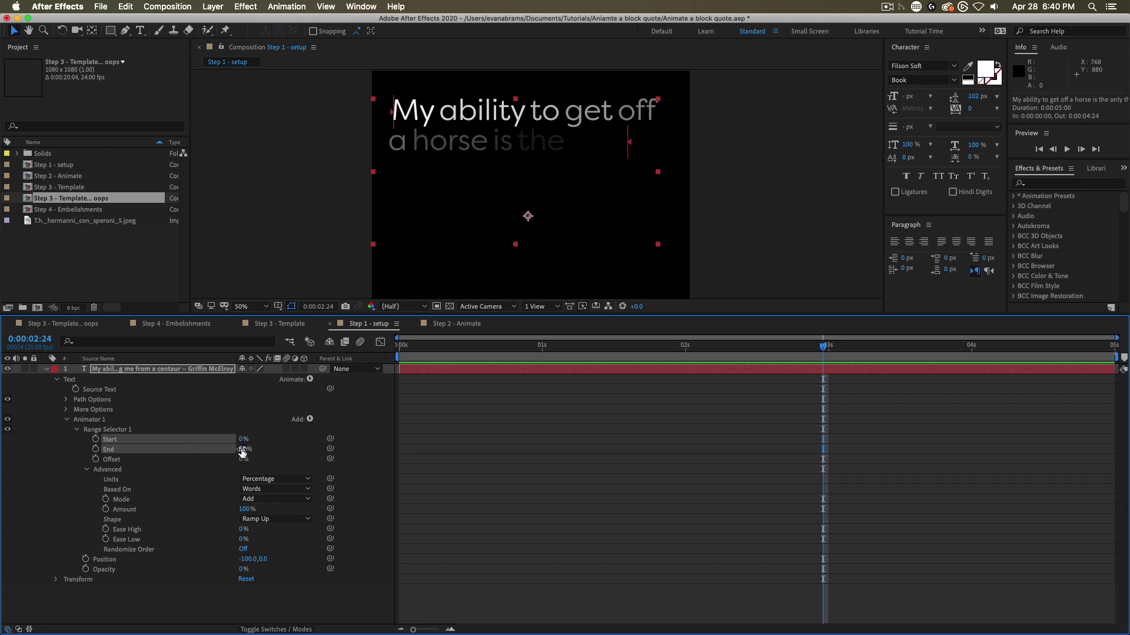
- Keyframe Offset from -50% at the start to 100% near three seconds
click(96, 458)
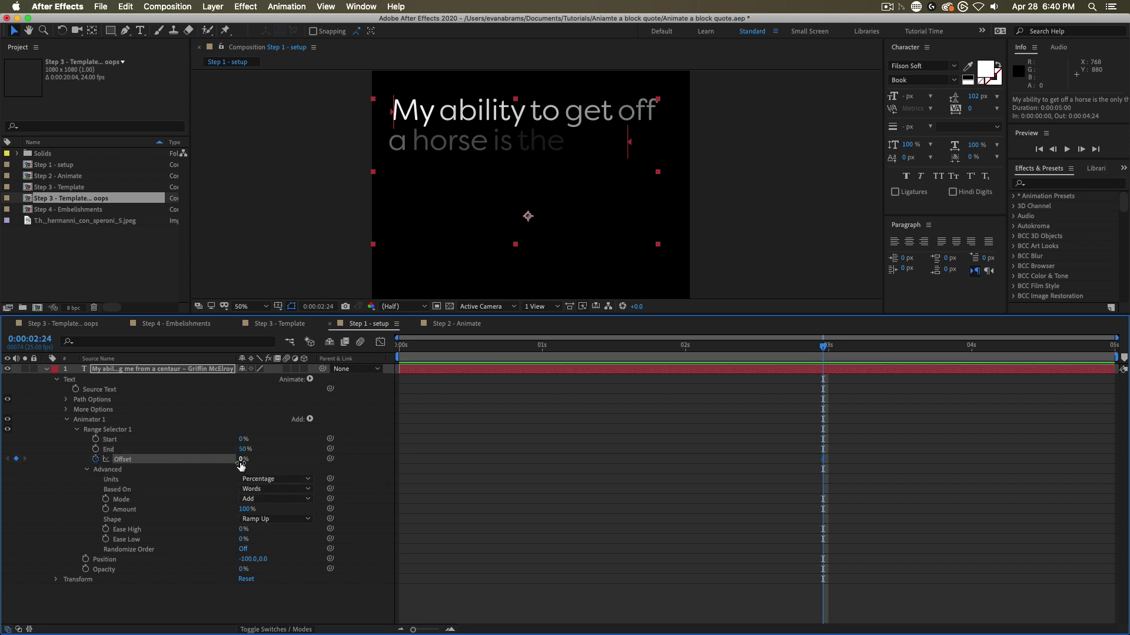
drag(241, 464, 311, 463)
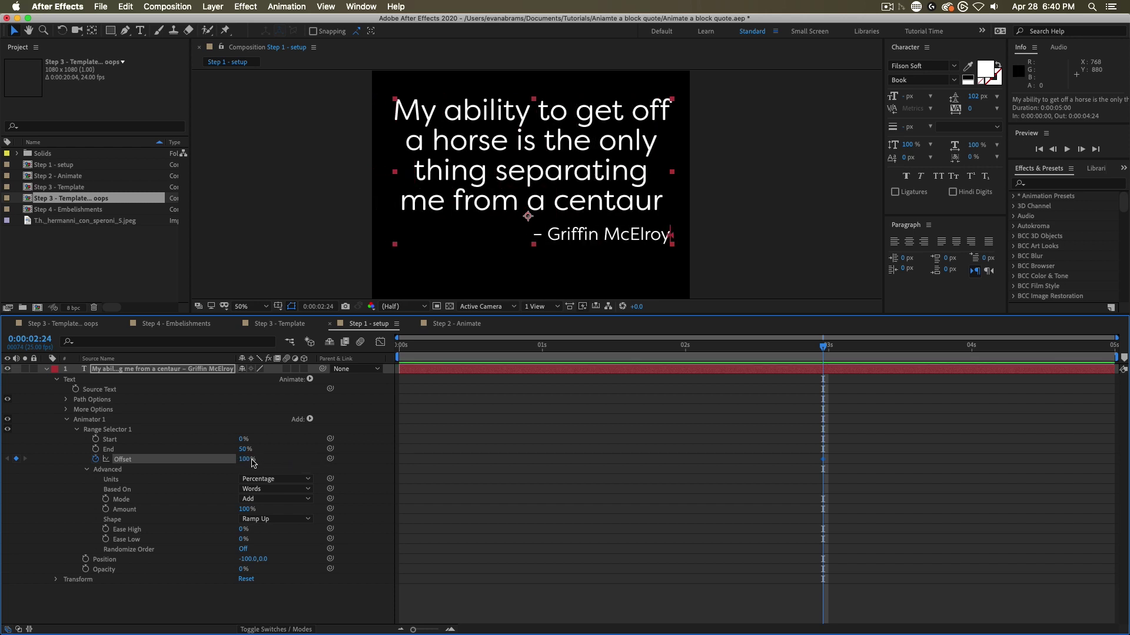
key(Home)
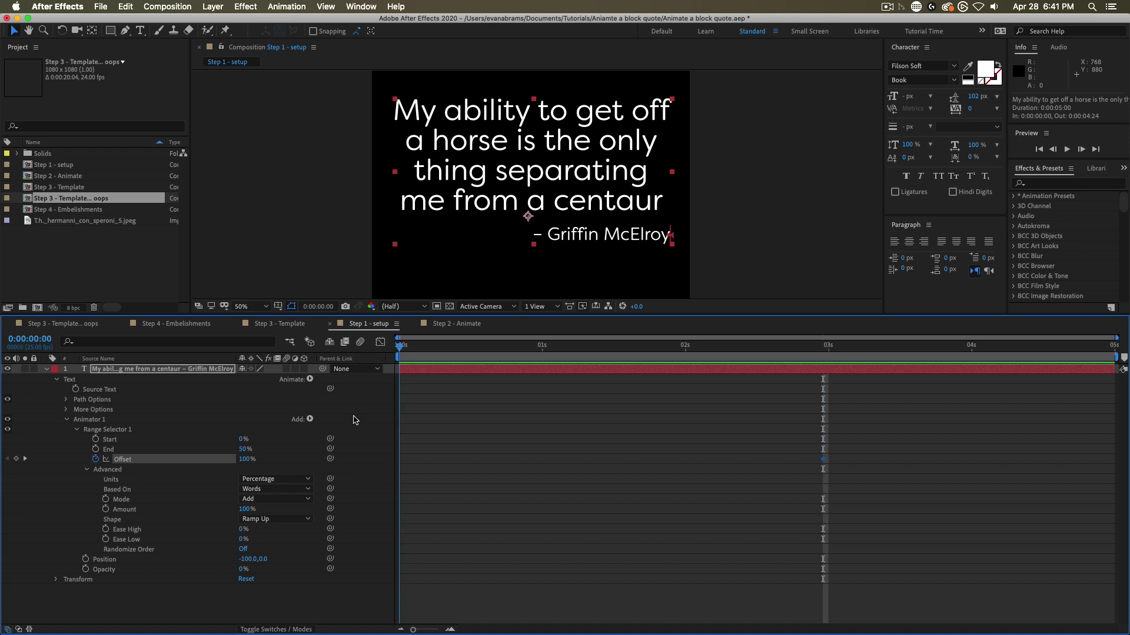
click(250, 459)
text(-)
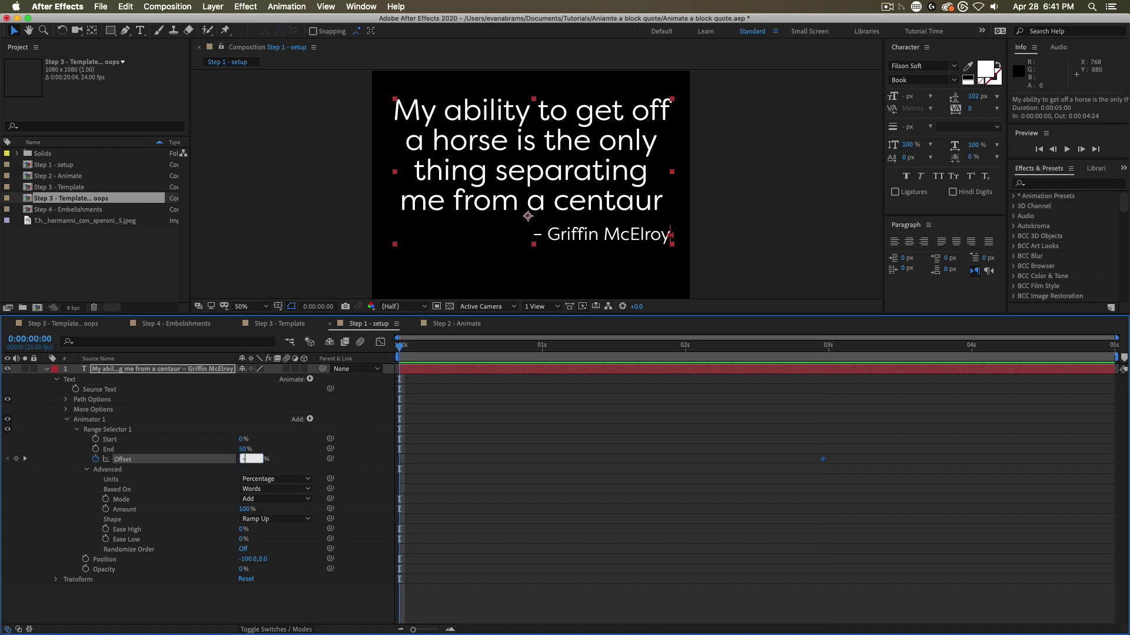
text(50)
key(Return)
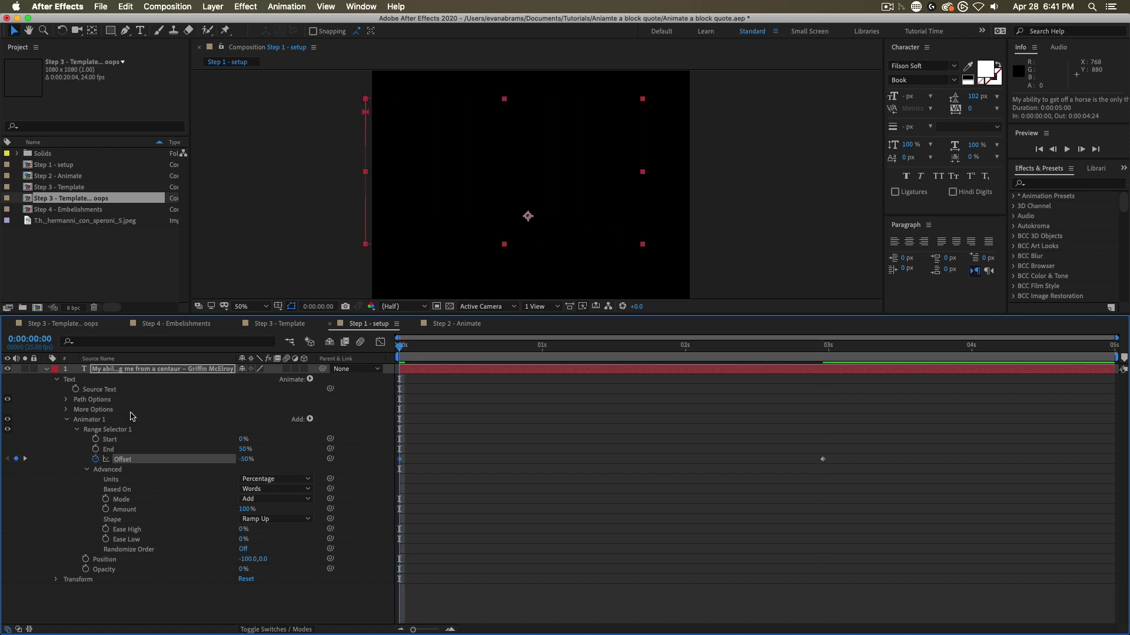
- Select Start and End, deselect the layer, and preview the quote sweep
click(109, 439)
shift+click(130, 450)
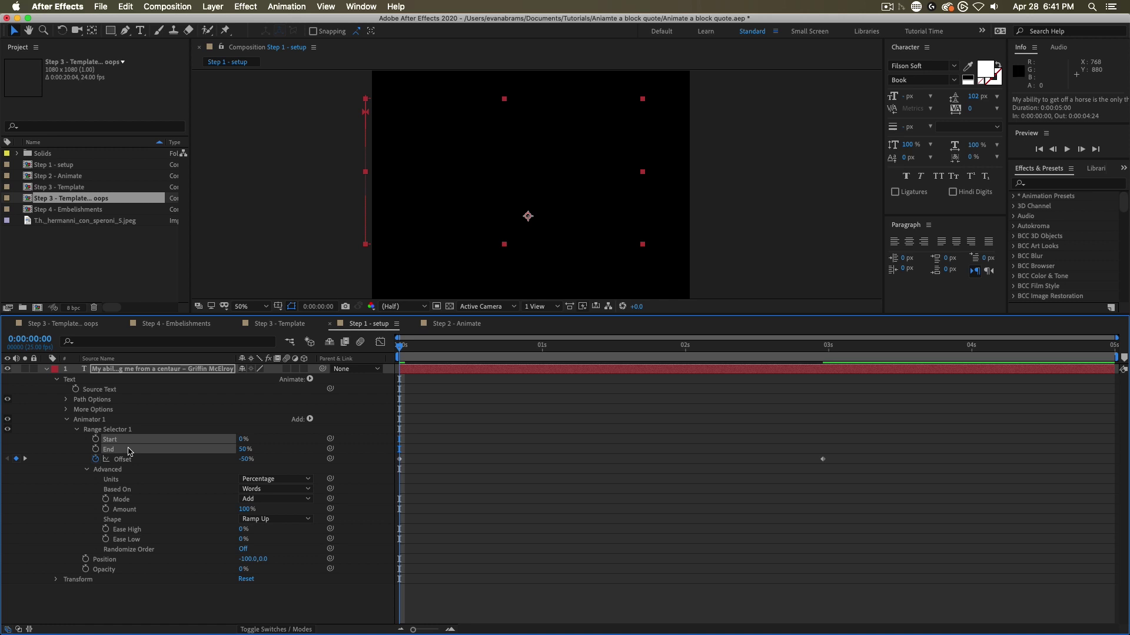
click(544, 454)
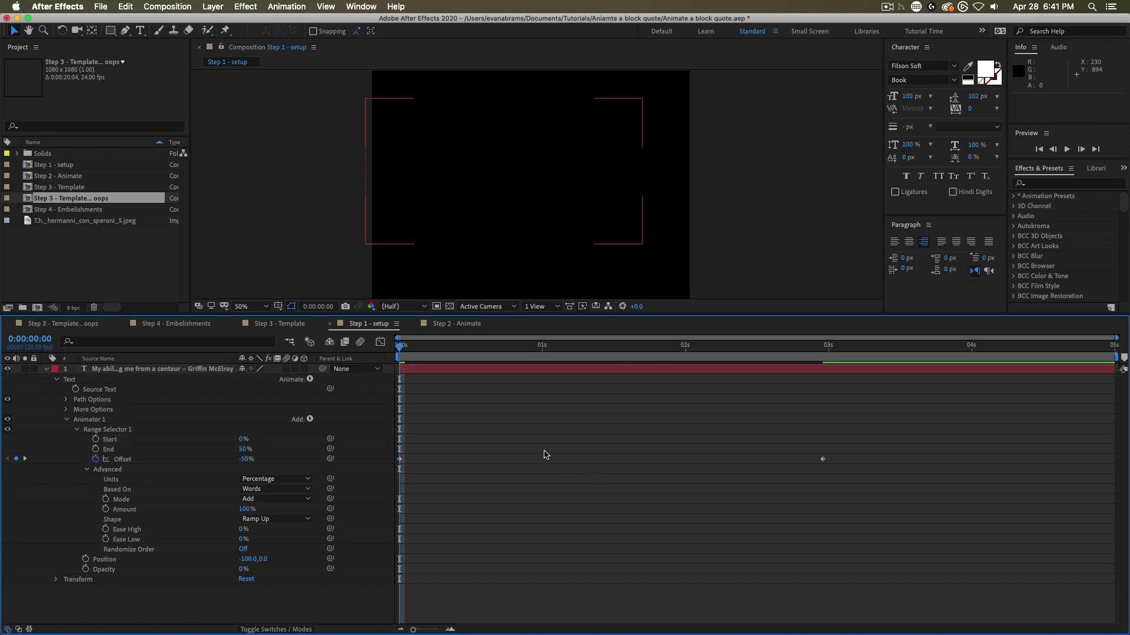
key(space)
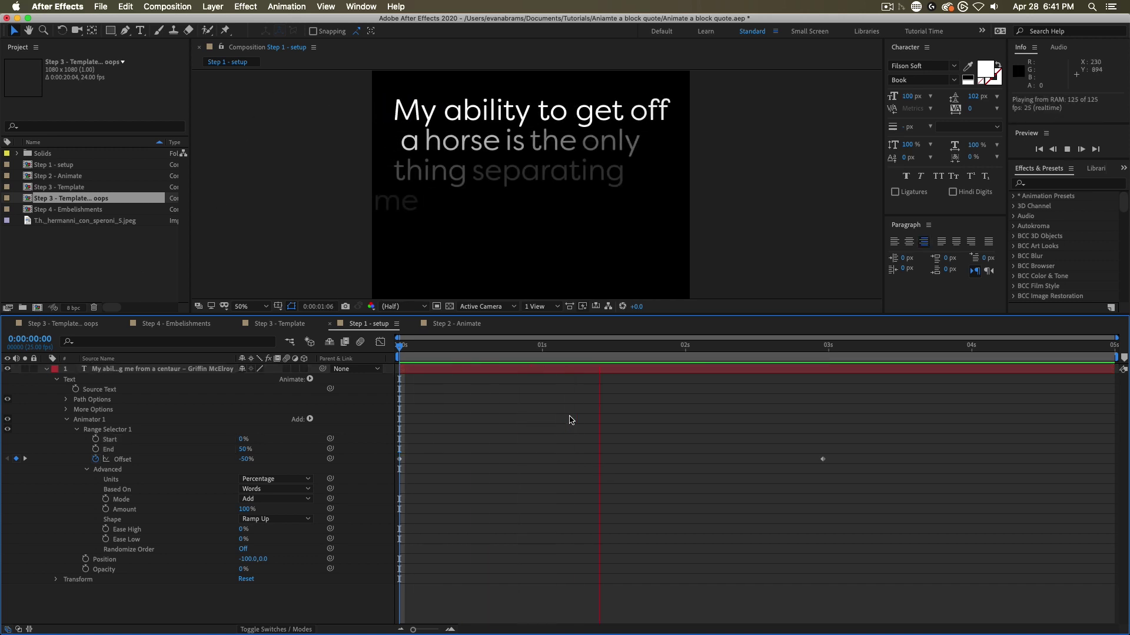
- Raise the range selector's Ease Low from 0% to 100% and preview the easing
key(space)
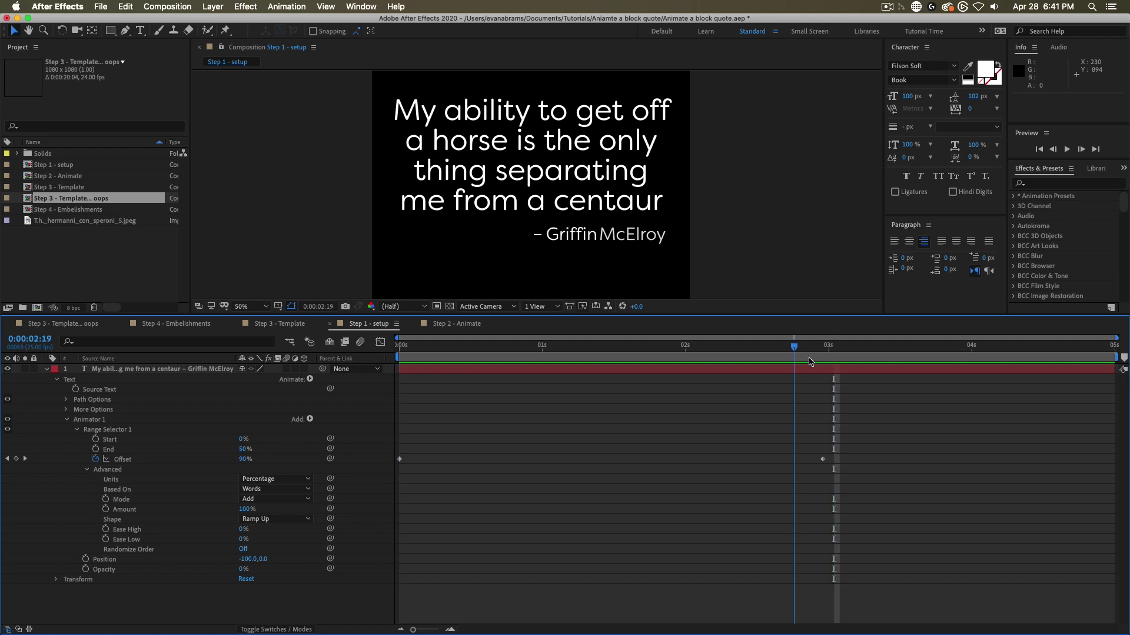
key(k)
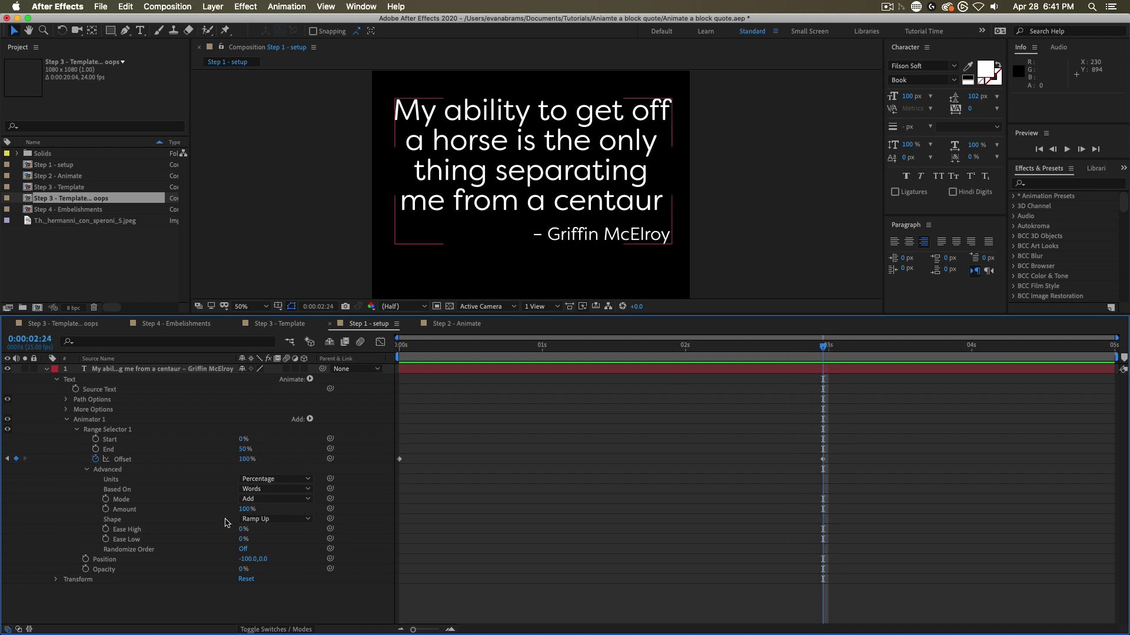
click(234, 539)
drag(245, 540, 363, 538)
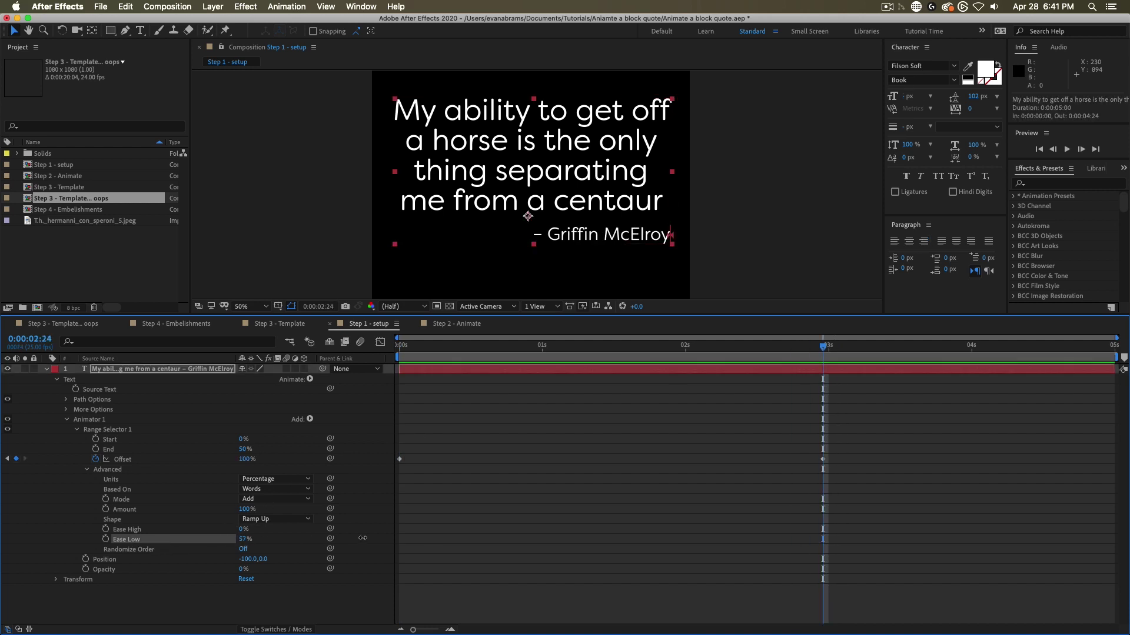
key(space)
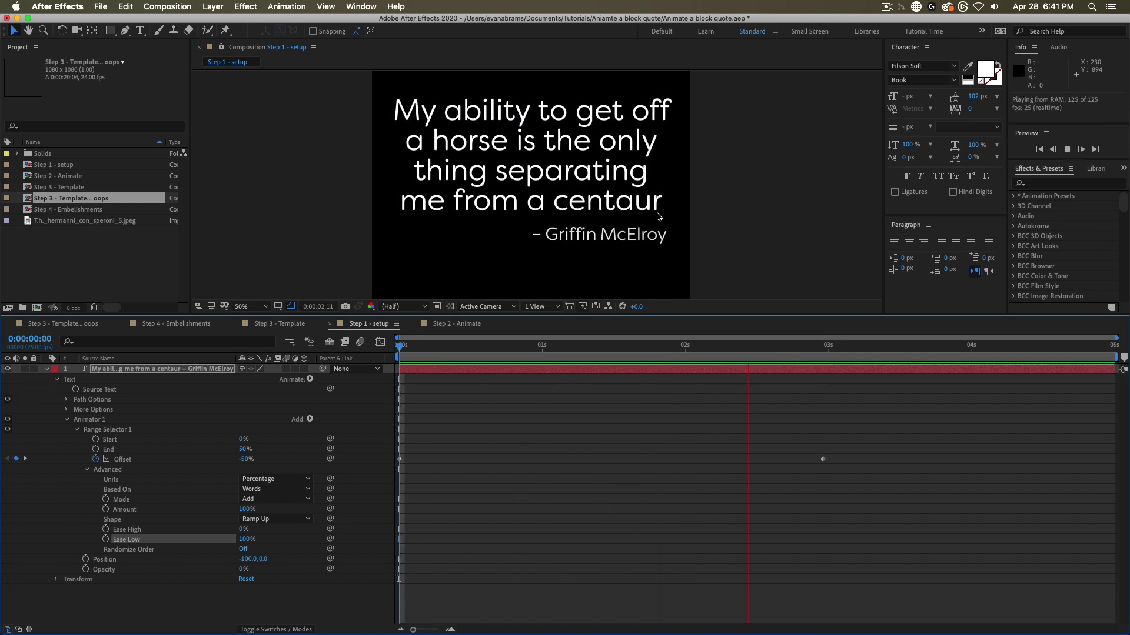
key(space)
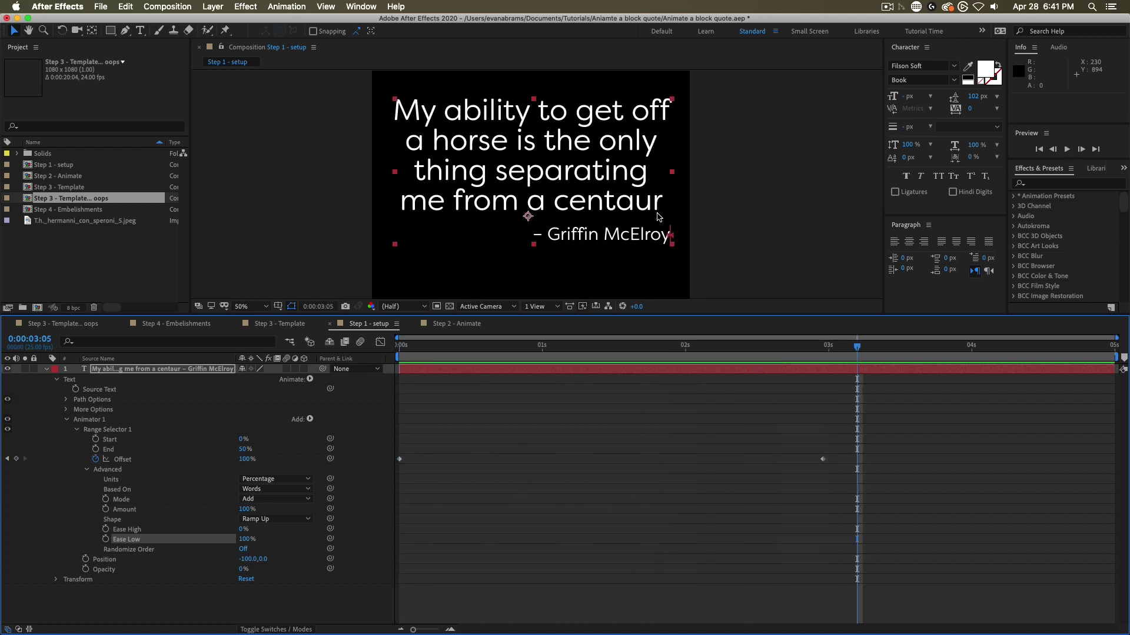
- Move the final Offset keyframe to 0:00:03:00 and preview from the start
drag(833, 347, 829, 347)
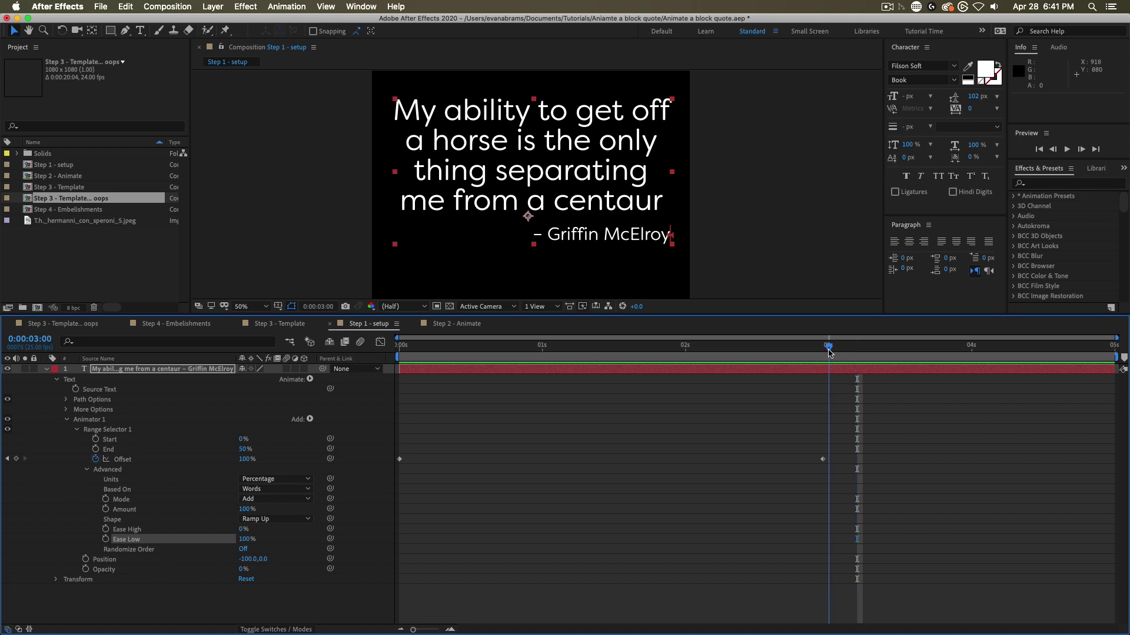
drag(817, 459, 828, 459)
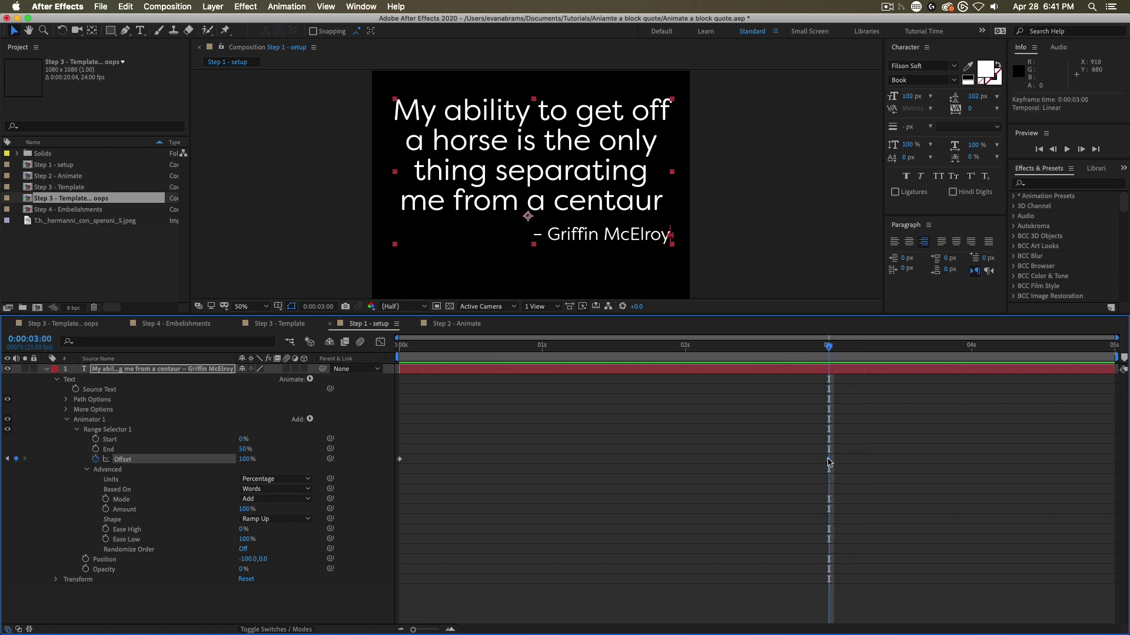
key(Home)
key(space)
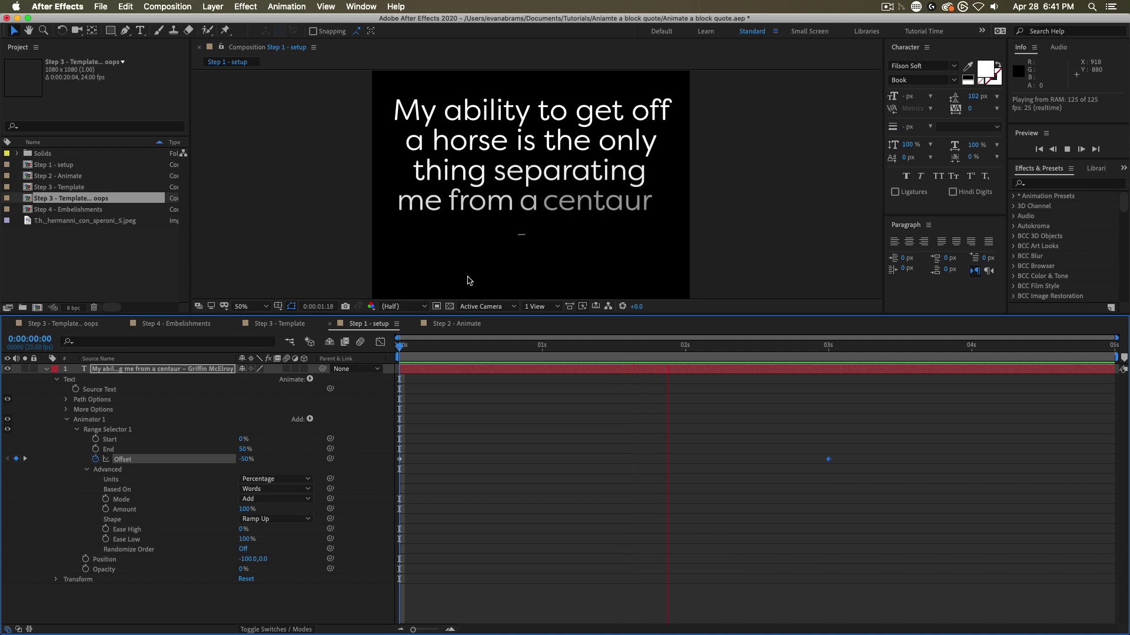
key(space)
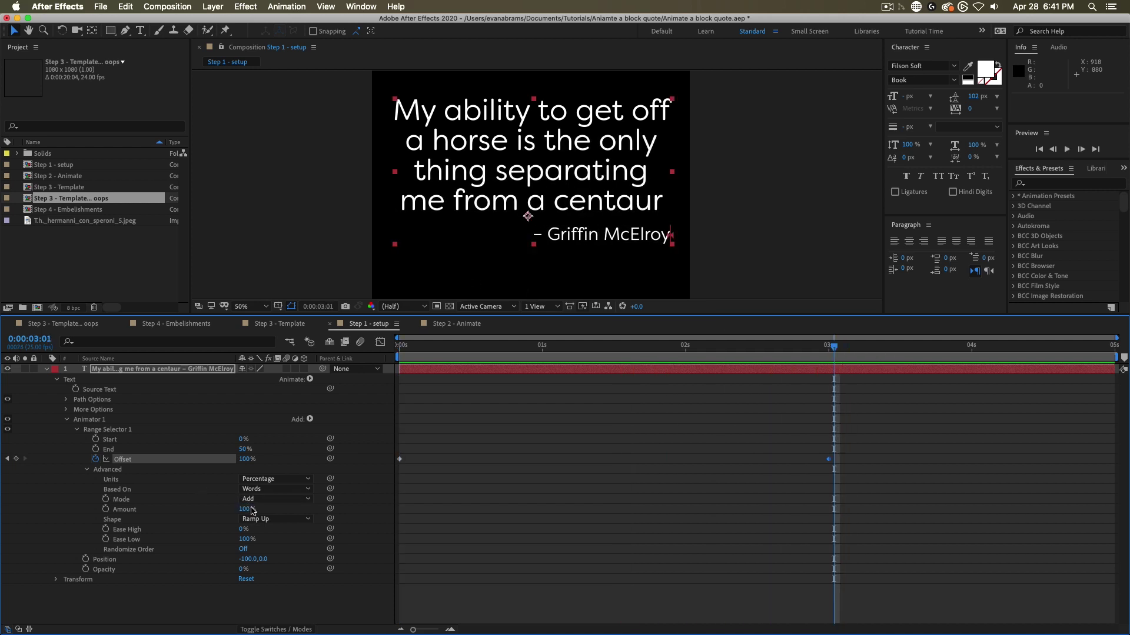
- Select the Shape, Ease High and Ease Low settings, then collapse Animator 1
click(148, 522)
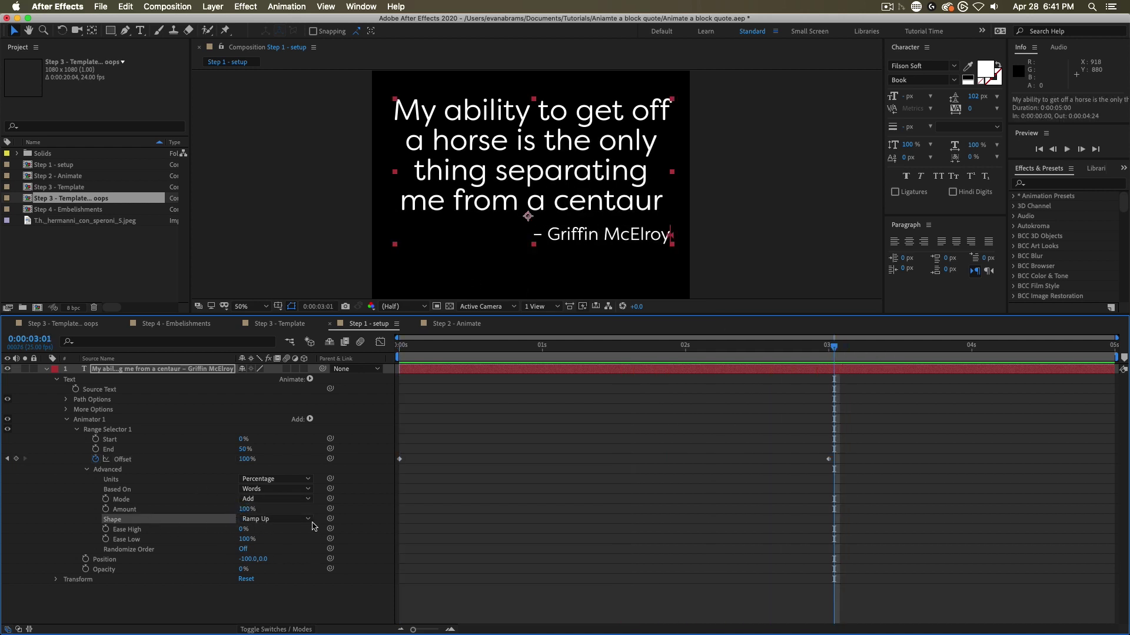
click(127, 459)
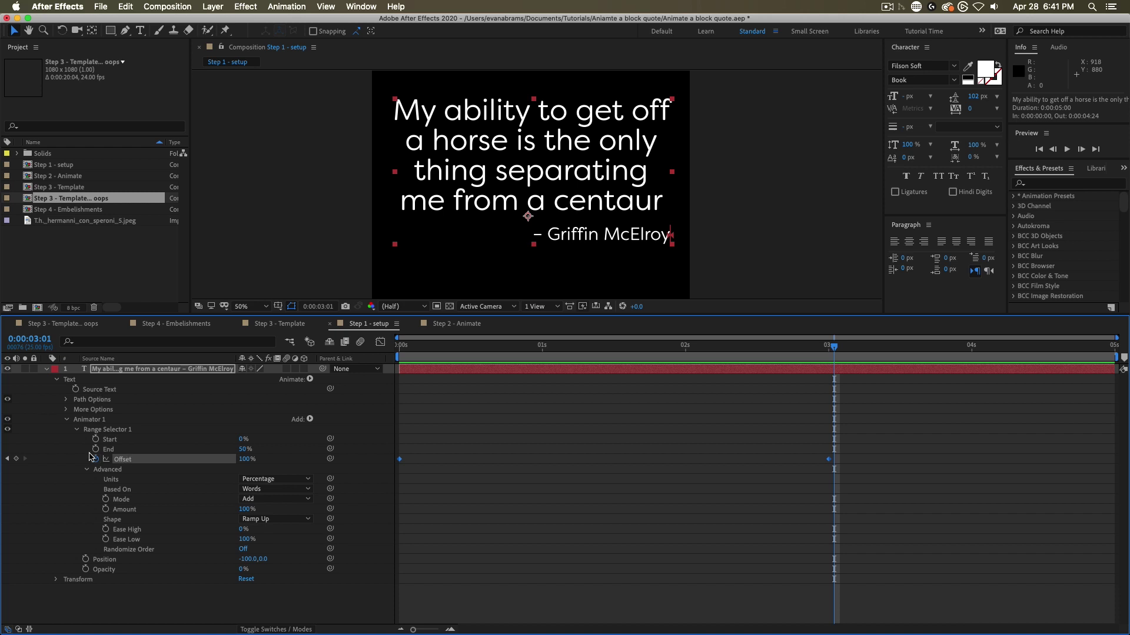
click(177, 520)
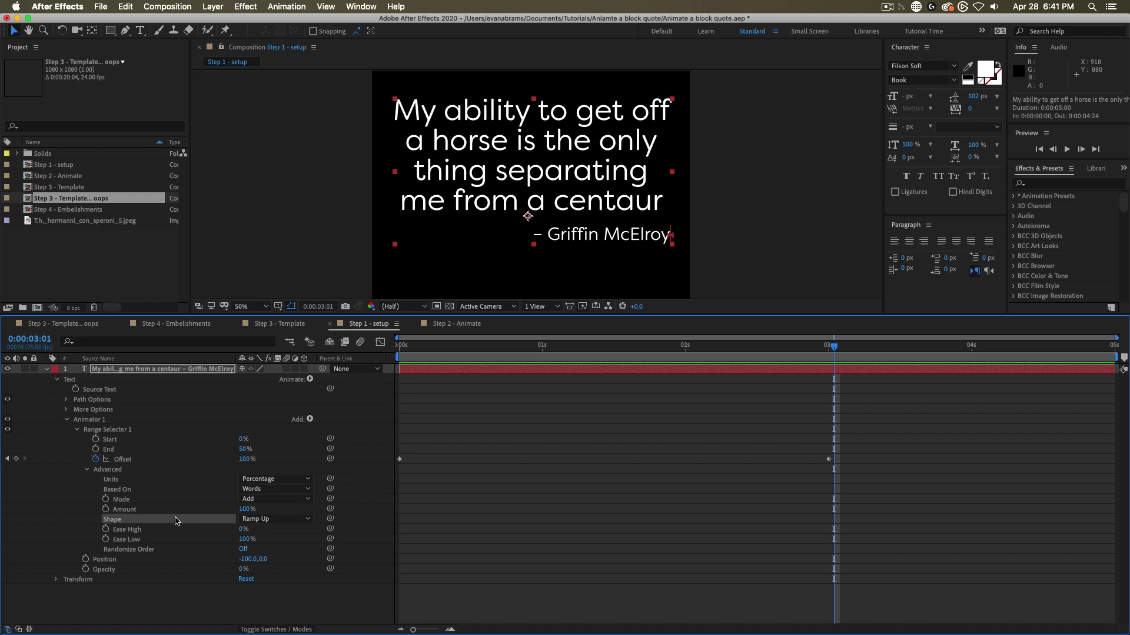
drag(161, 532, 139, 525)
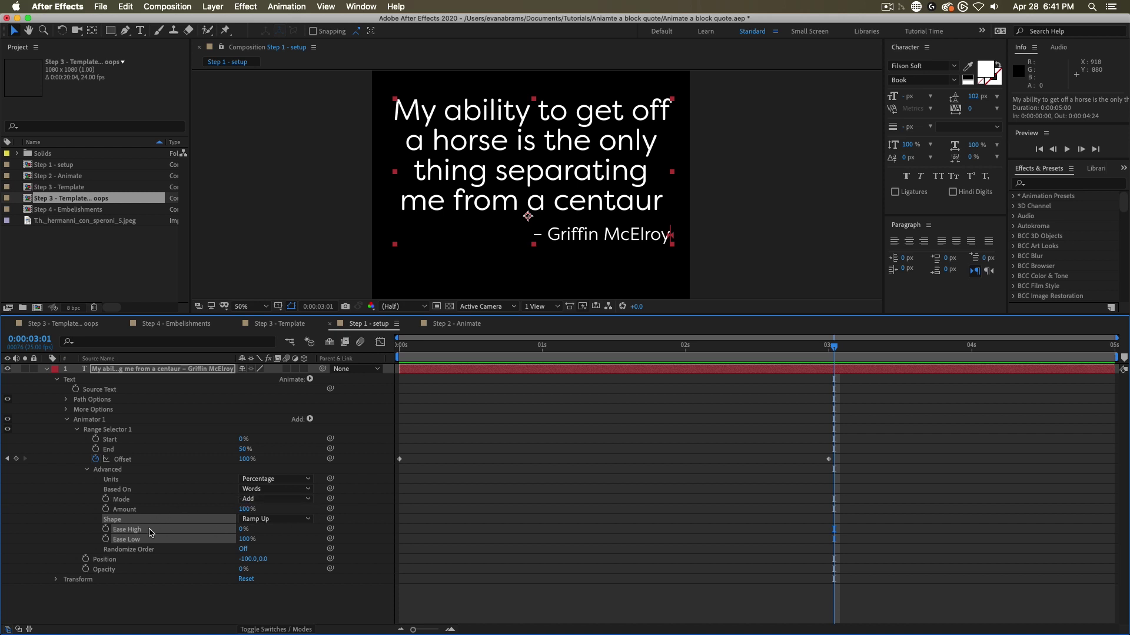
click(67, 419)
- Replace the four quote lines with 'new things', keeping the author credit below
scroll(538, 185, down, 2)
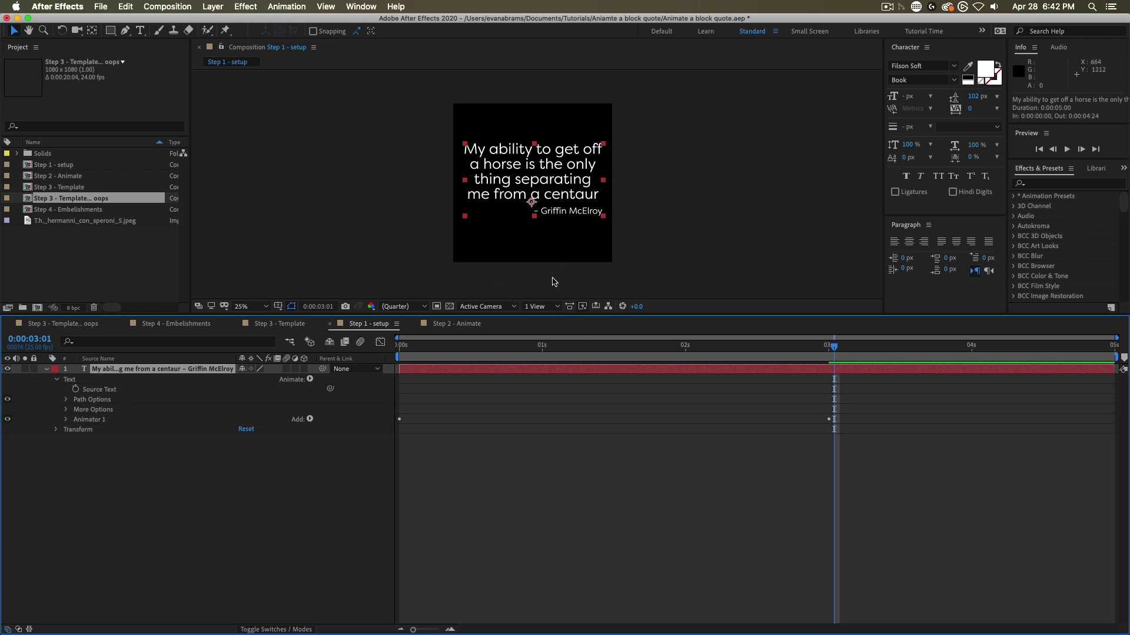
key(super+t)
drag(598, 195, 466, 150)
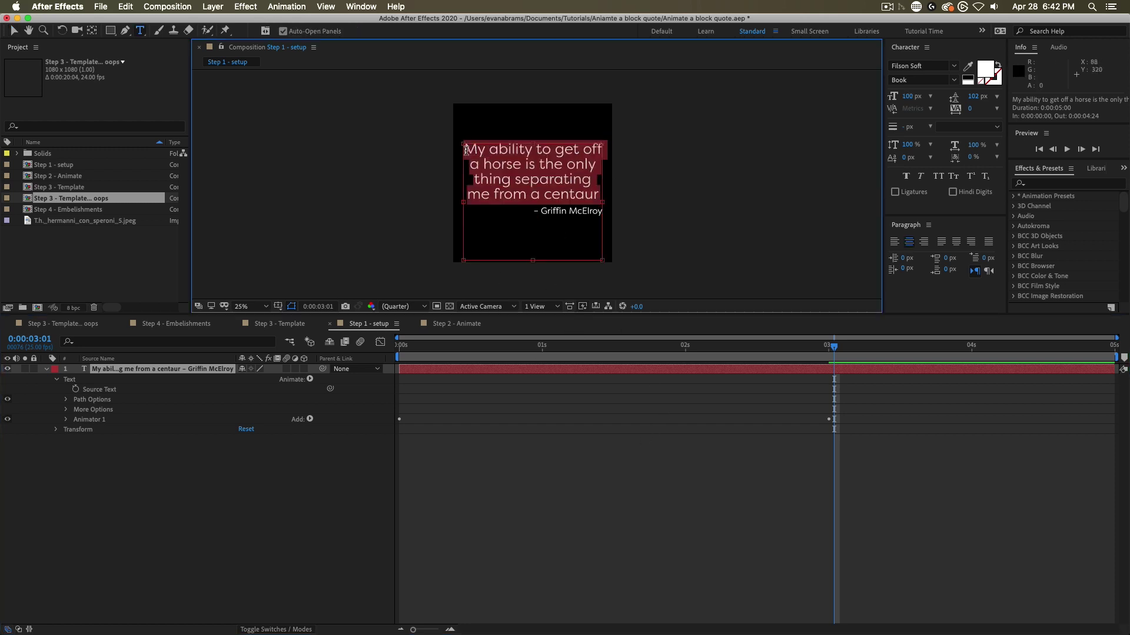
text(new things)
key(Escape)
key(v)
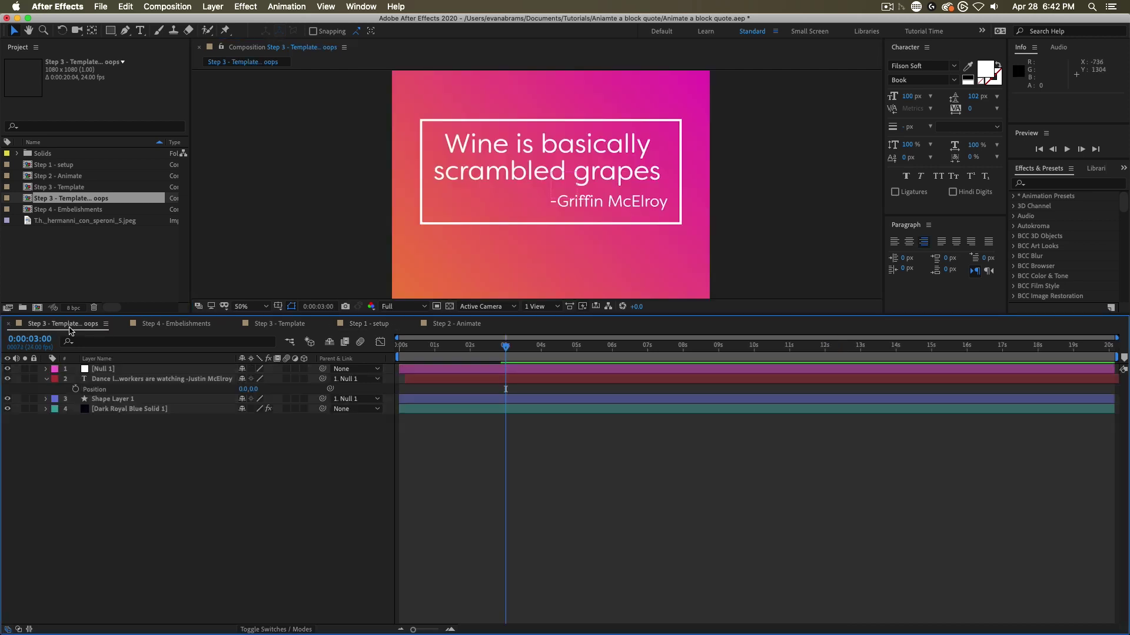
- In Step 3 - Template, reveal the quote layer's Anchor Point expression and edit its first line
click(496, 382)
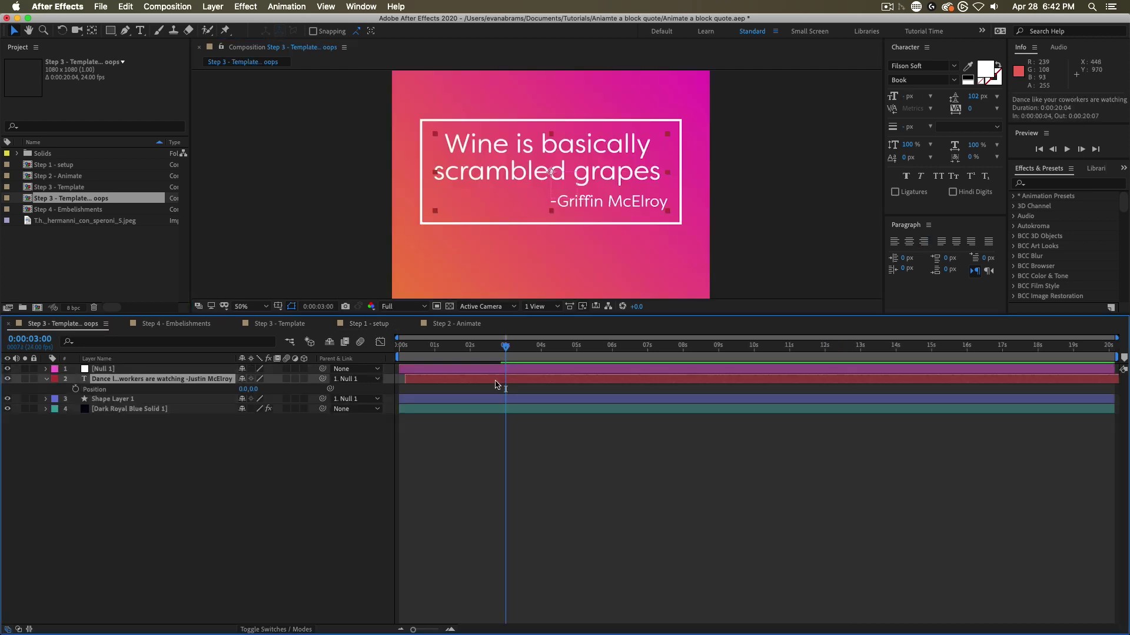
key(a)
alt+click(75, 389)
text(t = 3;  l = sourceRectAtTime(t).left; t = sourceRectAtTime(t).top; h = sourceRectAtTime(t).height; w = sourceRectAtTime(t).width;  x = l+w/2; y = t+h/2;  [x,y])
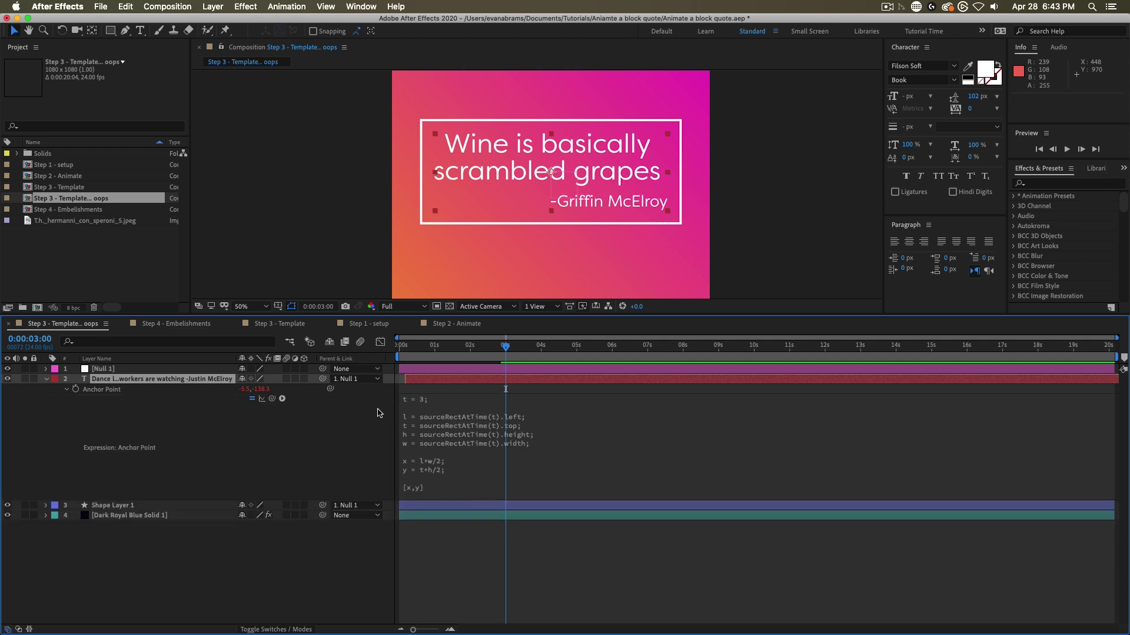
drag(555, 353, 400, 353)
click(434, 404)
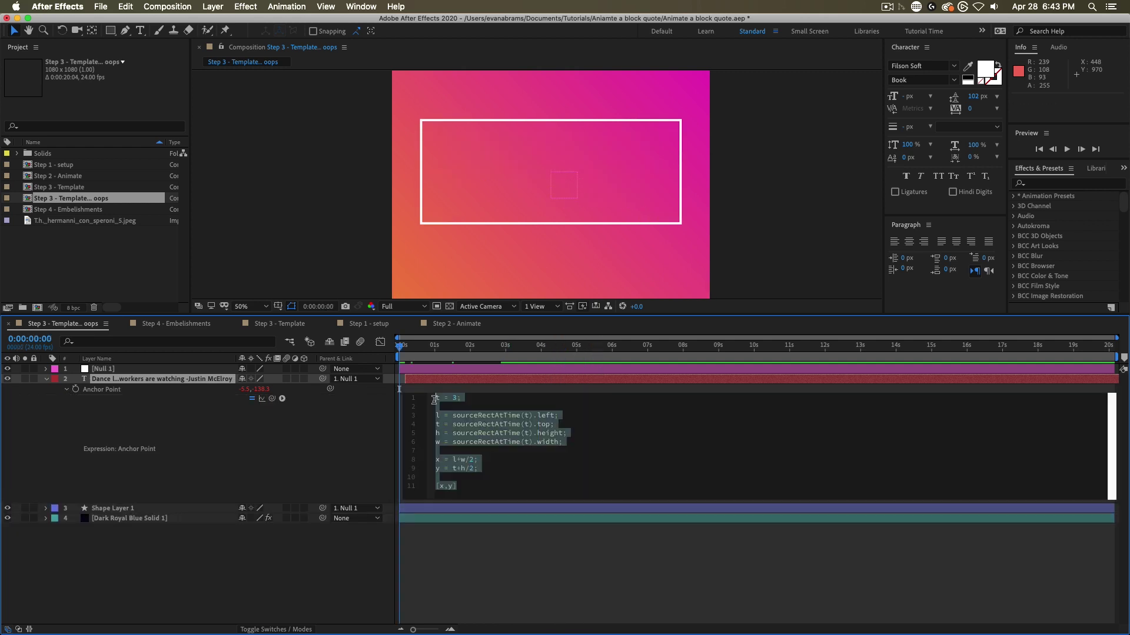
click(454, 399)
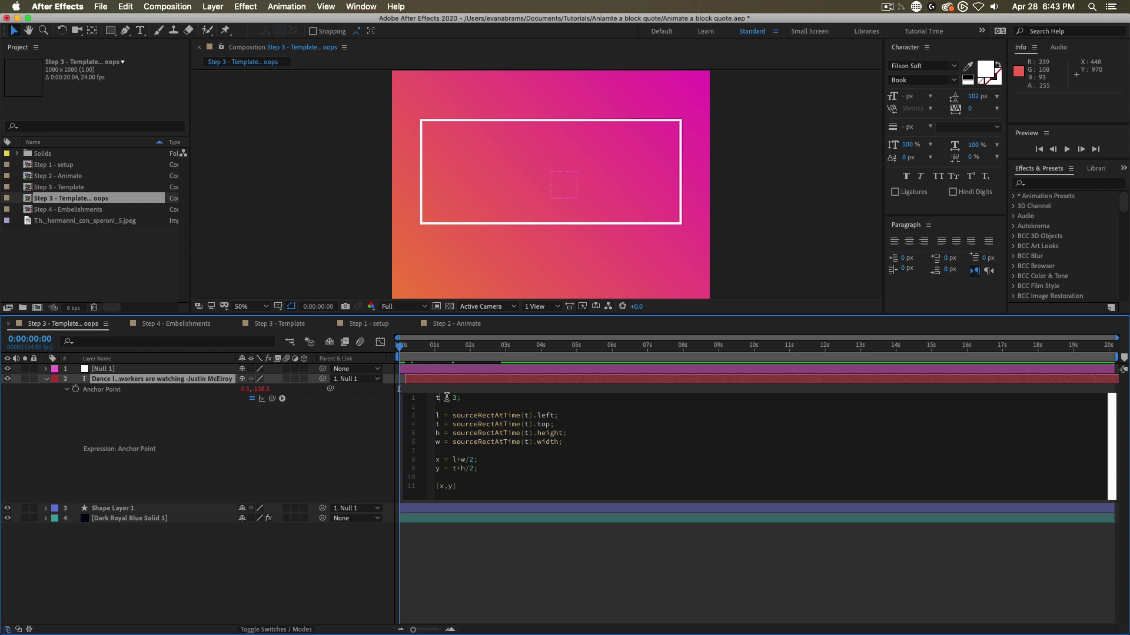
triple_click(447, 397)
key(Right)
click(445, 380)
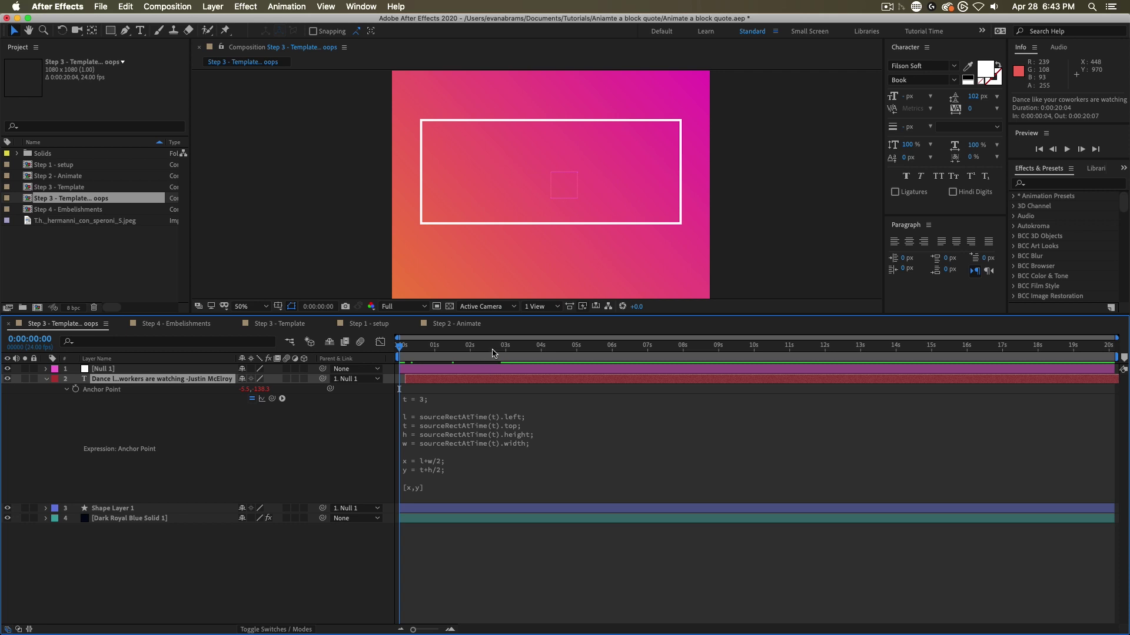
- Preview the animation, checking frames 0:00:03:06 to 0:00:05:00 at 50% zoom
drag(495, 353, 399, 366)
key(space)
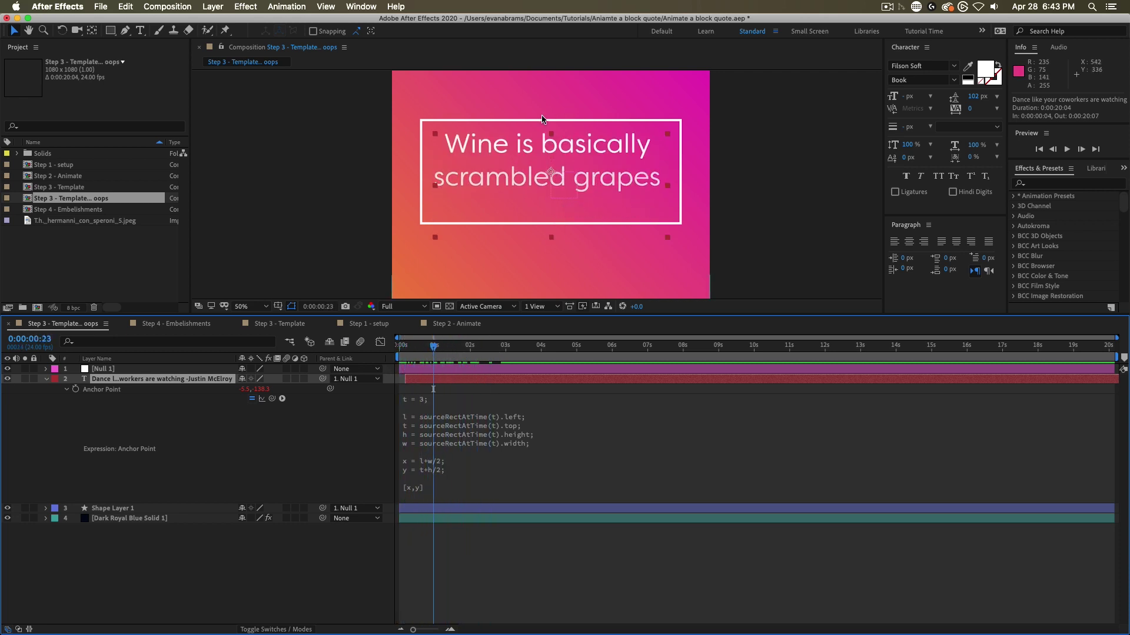
drag(498, 347, 515, 353)
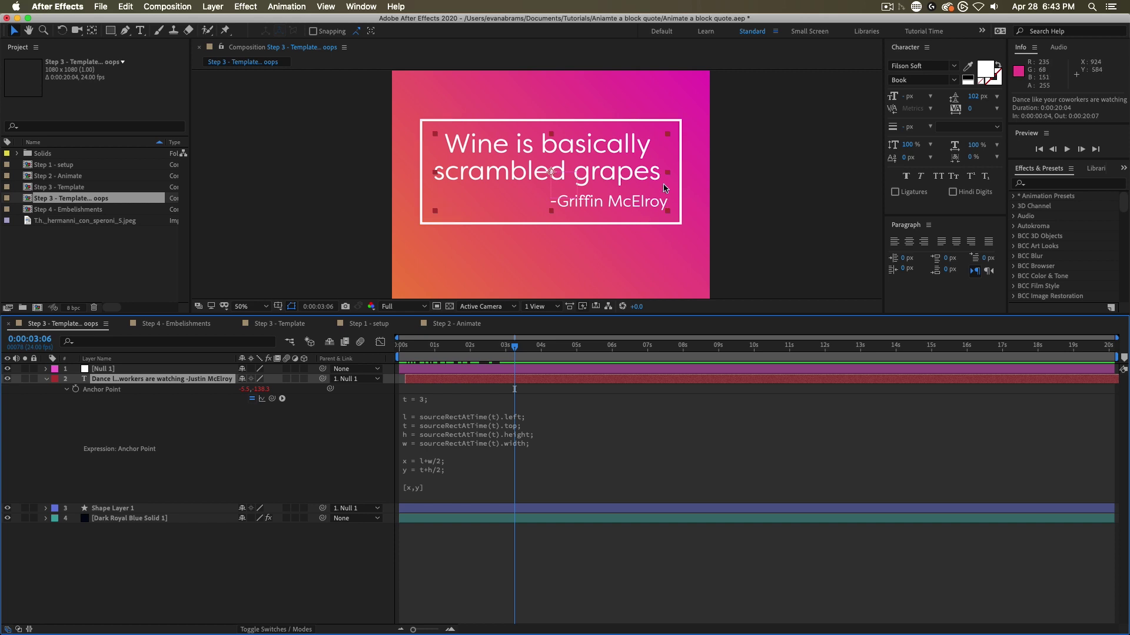
key(k)
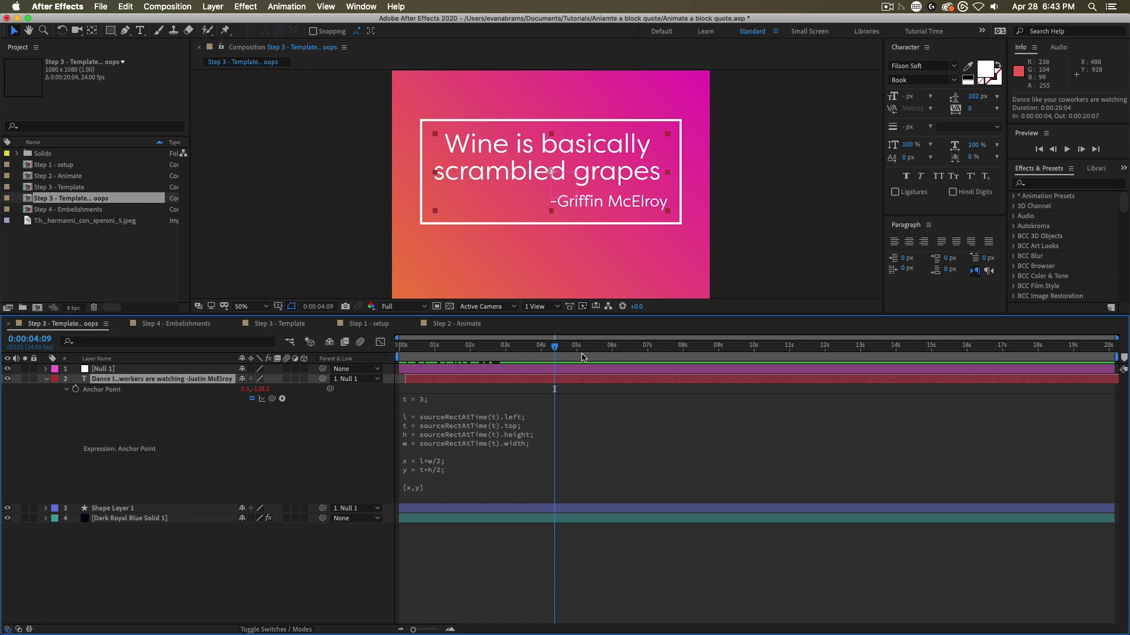
drag(580, 352, 577, 352)
key(comma)
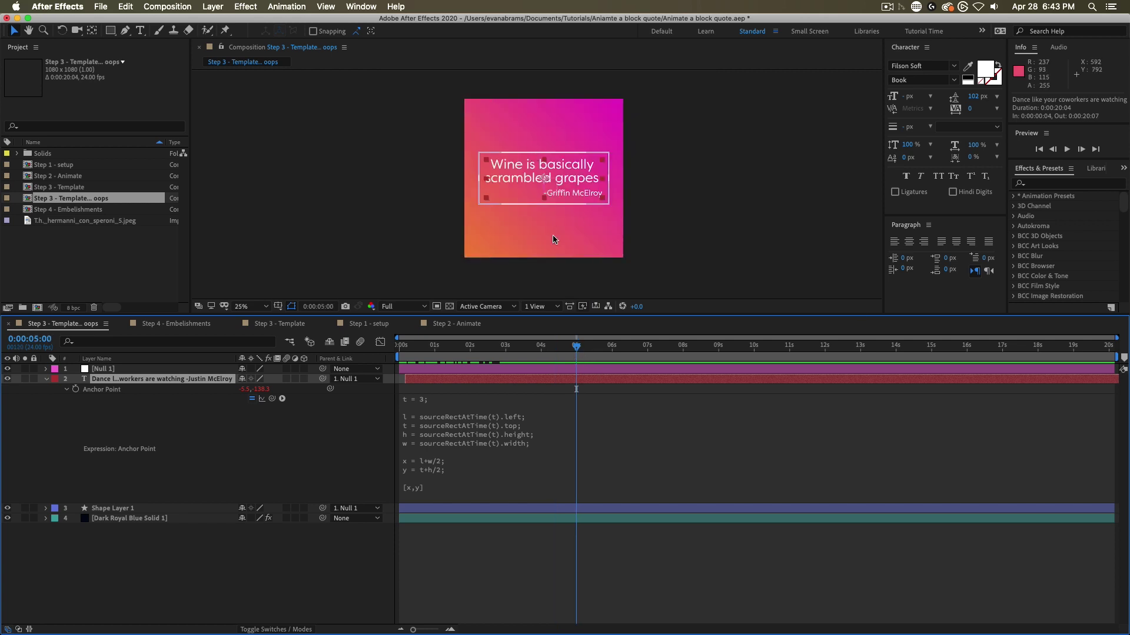
key(period)
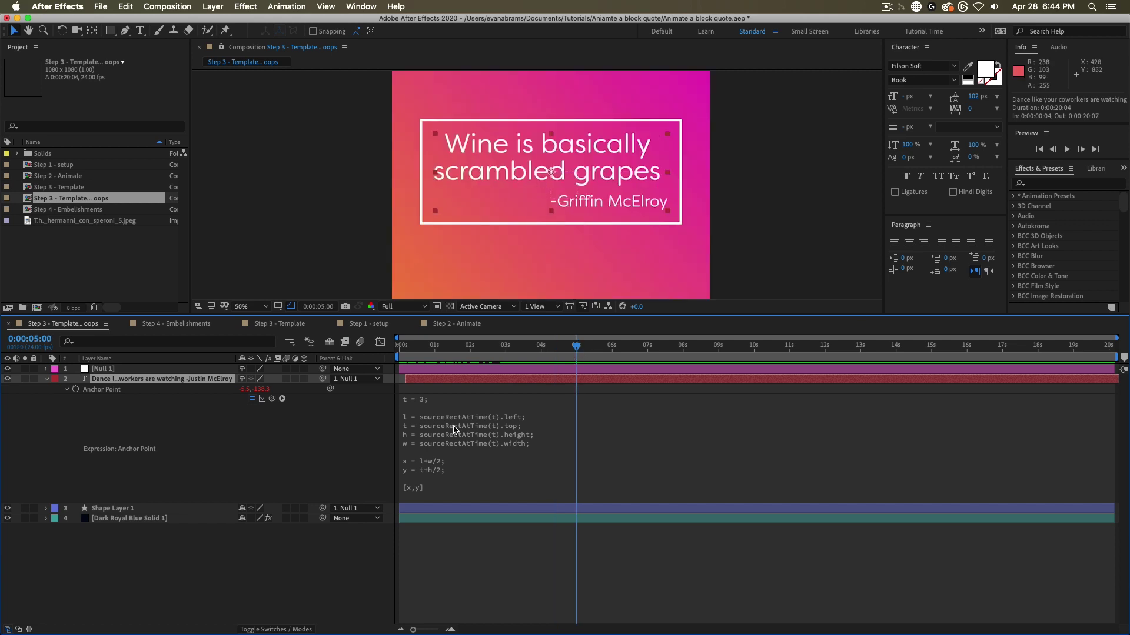
- Edit the expression's x line (w/2) and y line (t+h/2) to centre the anchor point
click(419, 422)
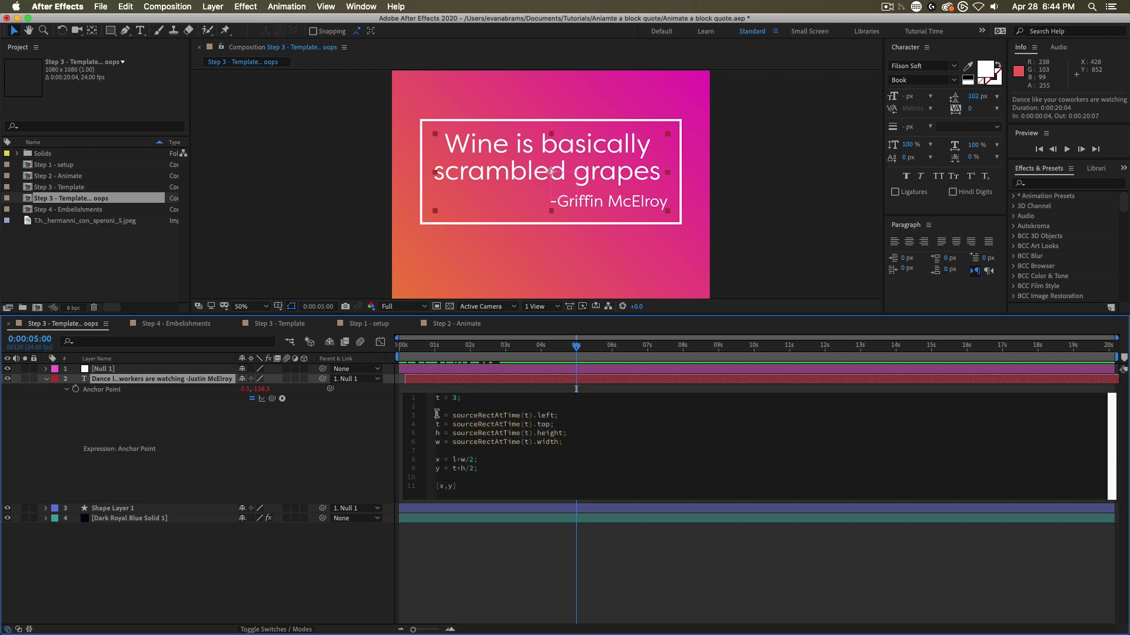
double_click(438, 416)
key(Down)
key(shift+Right)
key(shift+Right)
key(shift+Right)
key(Left)
key(Down)
key(shift+Right)
key(shift+Right)
key(shift+Right)
key(shift+Right)
key(shift+Right)
key(Left)
click(497, 532)
click(361, 6)
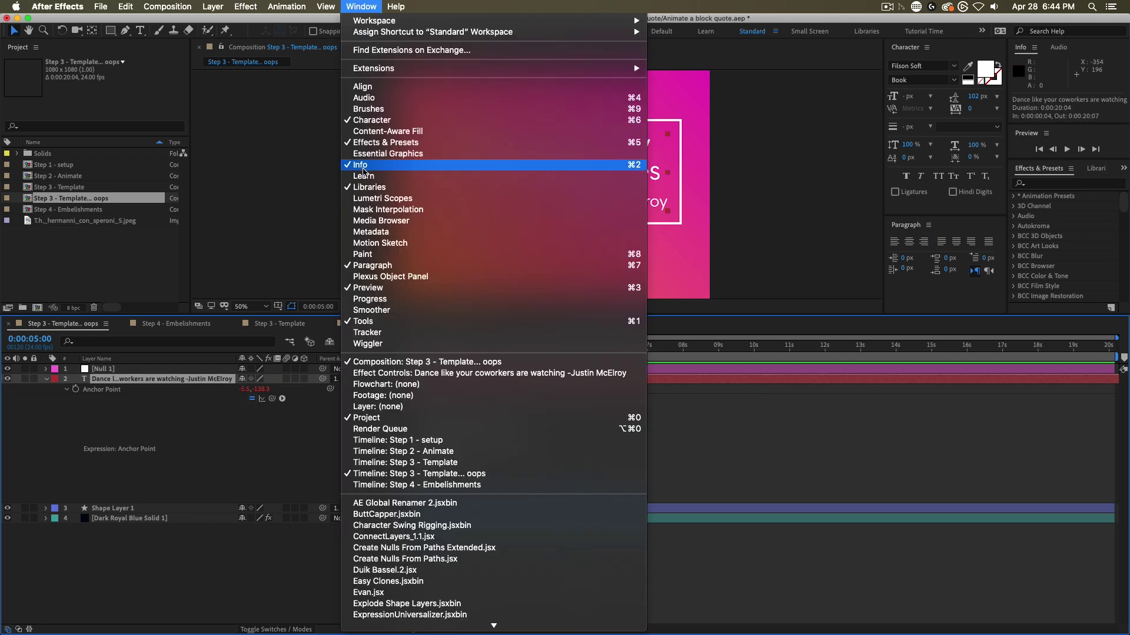
- Open Essential Graphics and set the oops template composition as Master
click(381, 153)
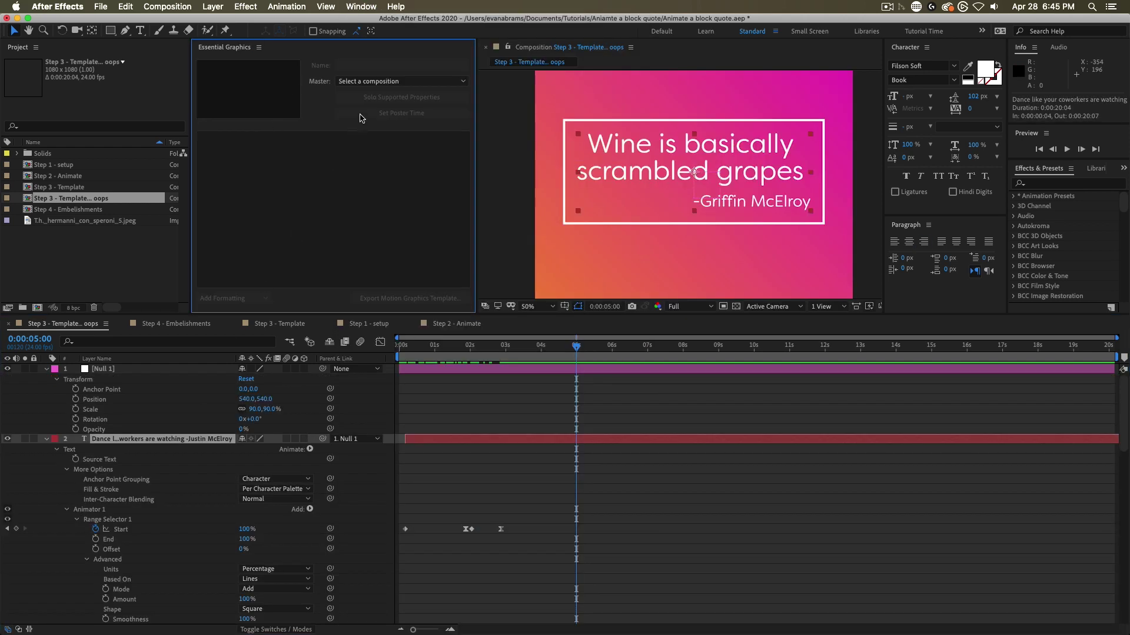
click(366, 83)
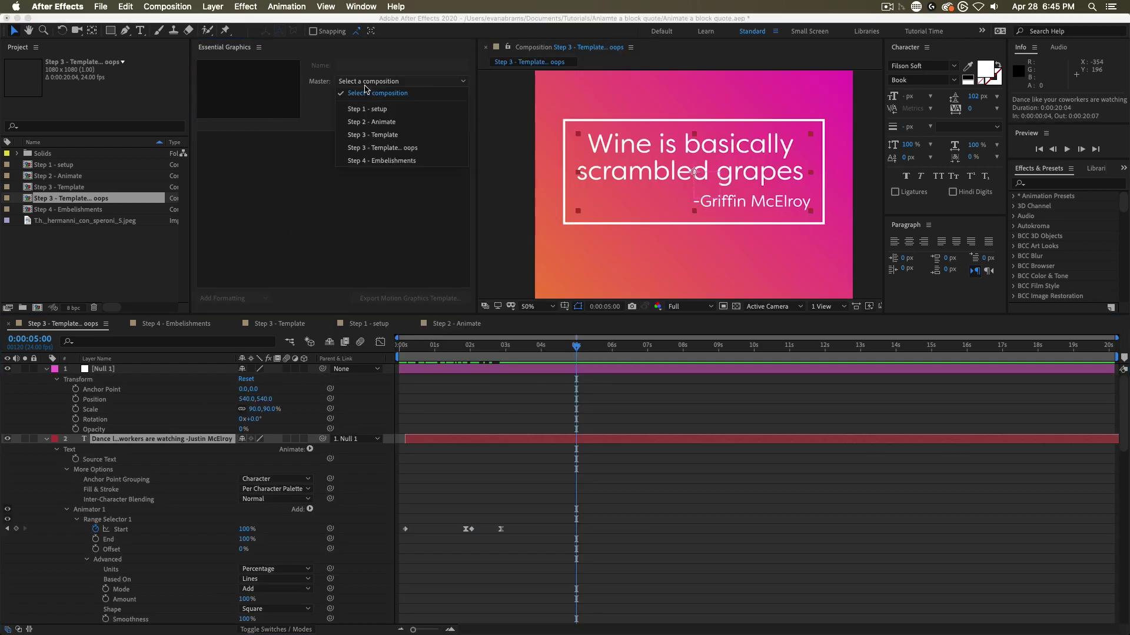
click(365, 148)
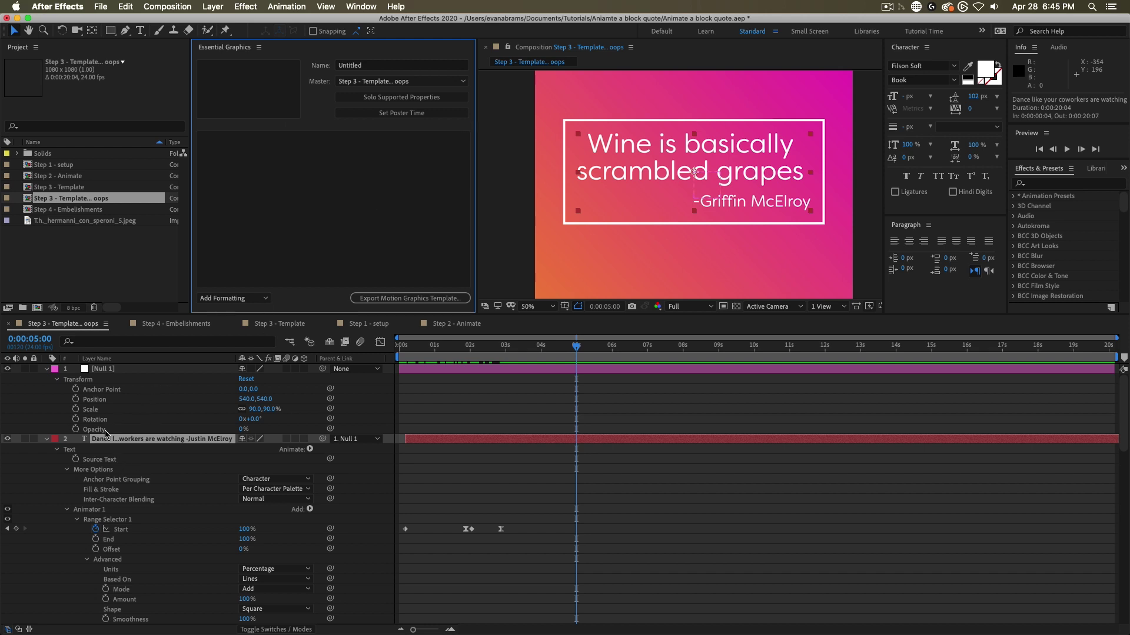
- Add the quote's Source Text as a template property and change it to 'a new quote'
drag(99, 459, 328, 163)
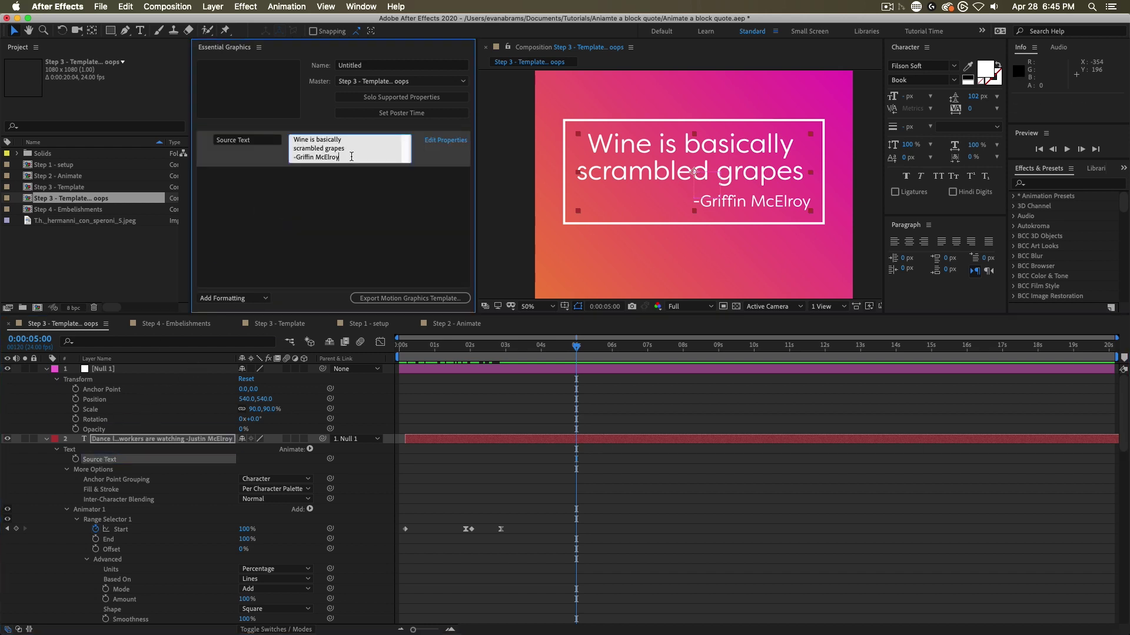
key(super+a)
text(a new quote)
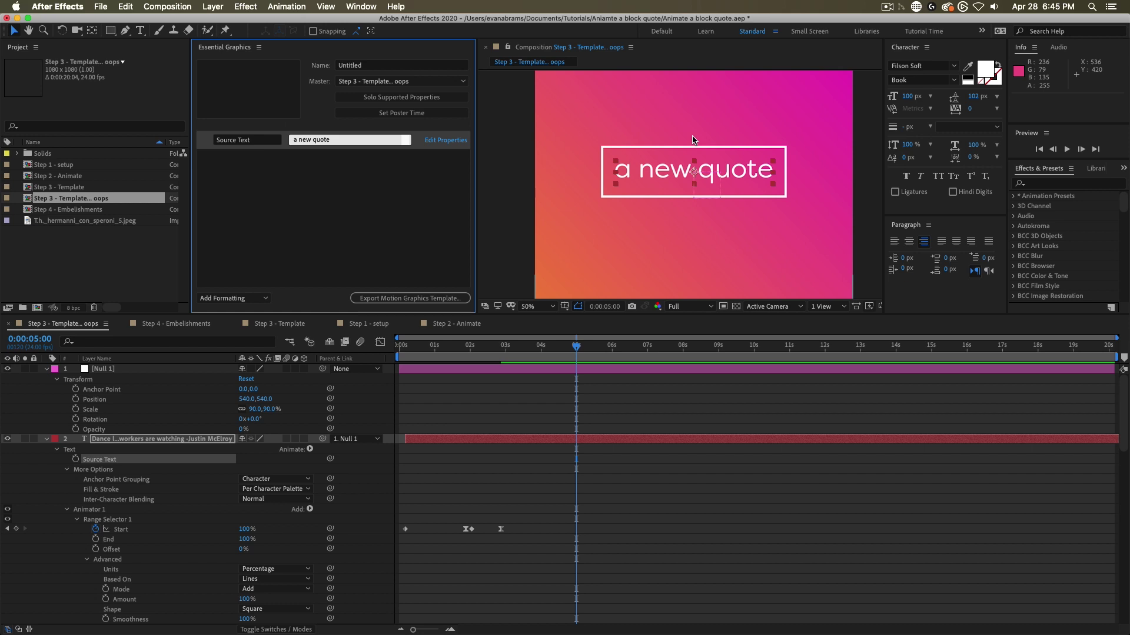
scroll(685, 158, down, 2)
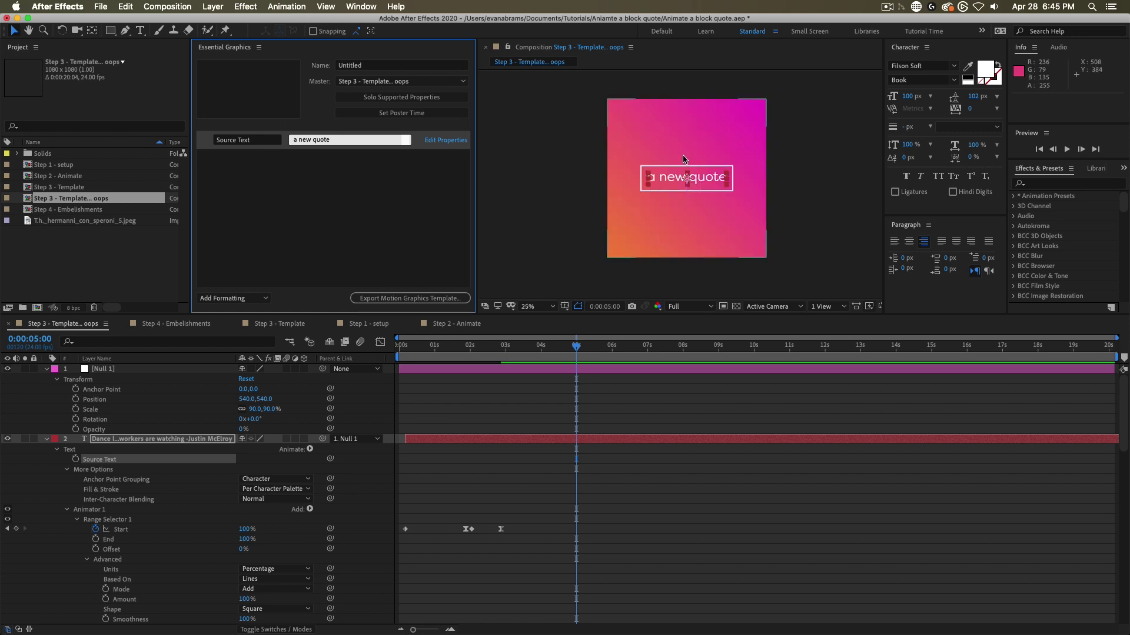
scroll(684, 159, up, 2)
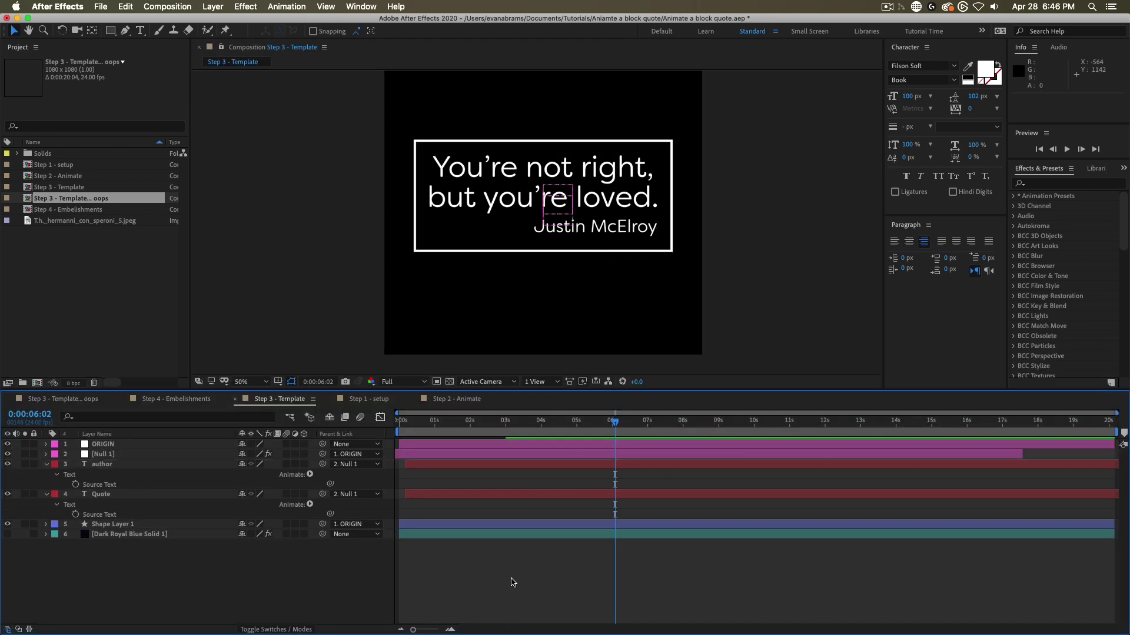
- Show the author and Quote layers' Anchor Point expressions, enlarging the field to read every line
click(111, 466)
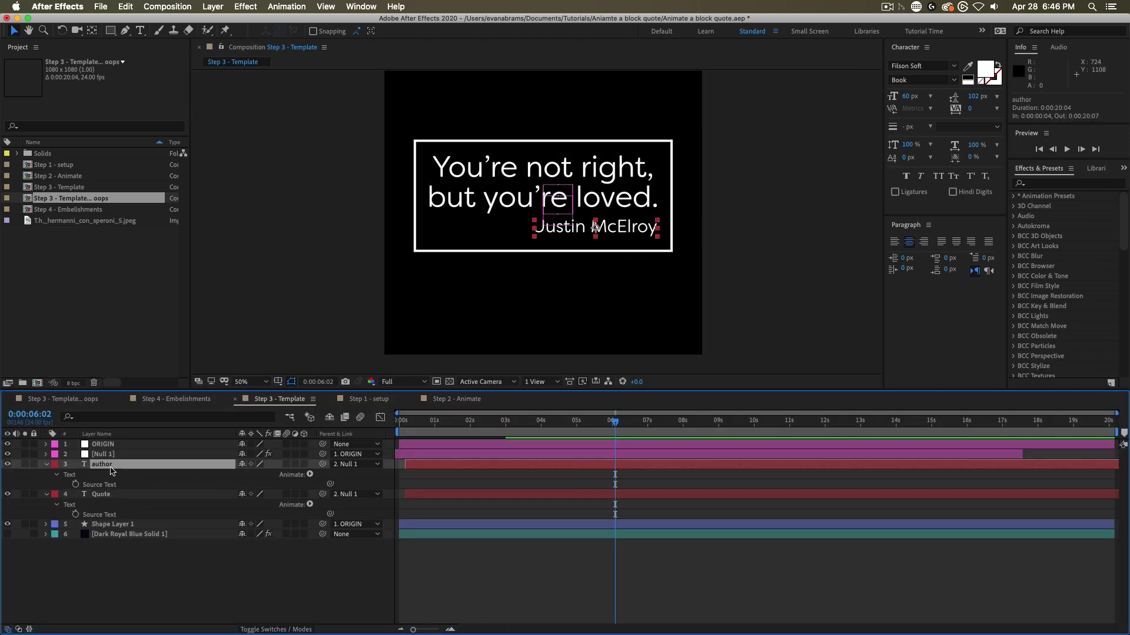
shift+click(116, 495)
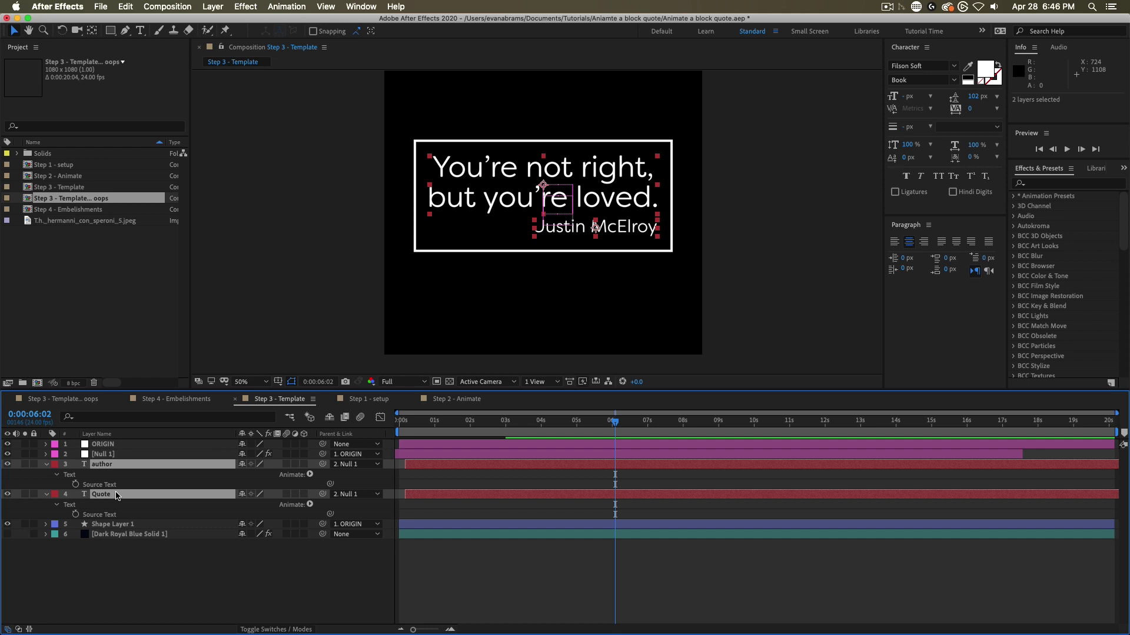
key(a)
click(67, 476)
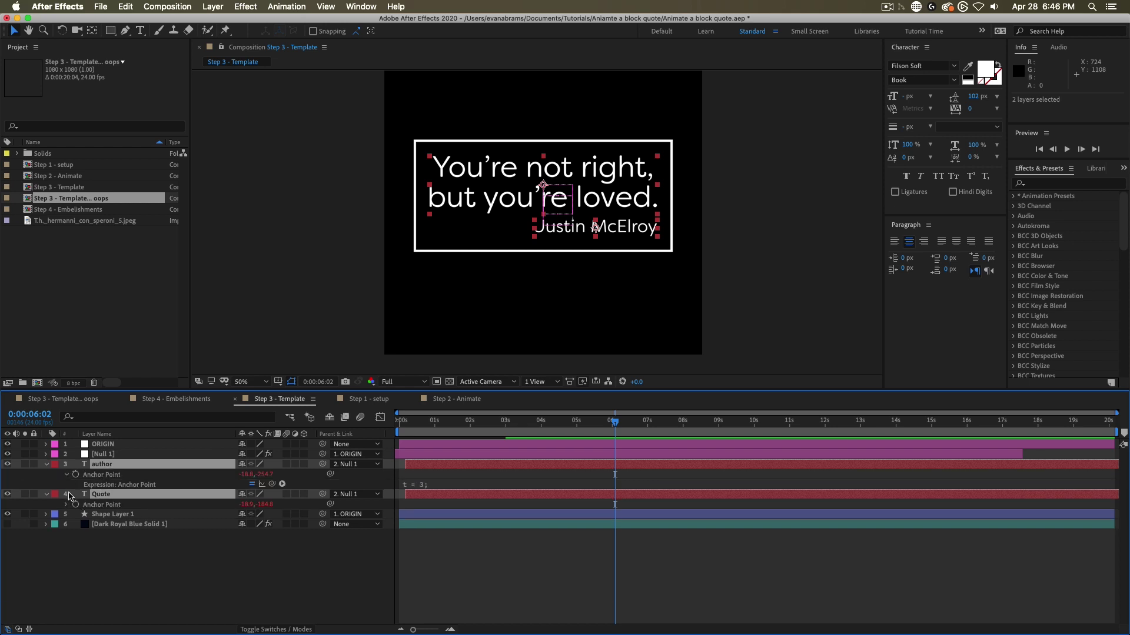
drag(417, 490, 421, 541)
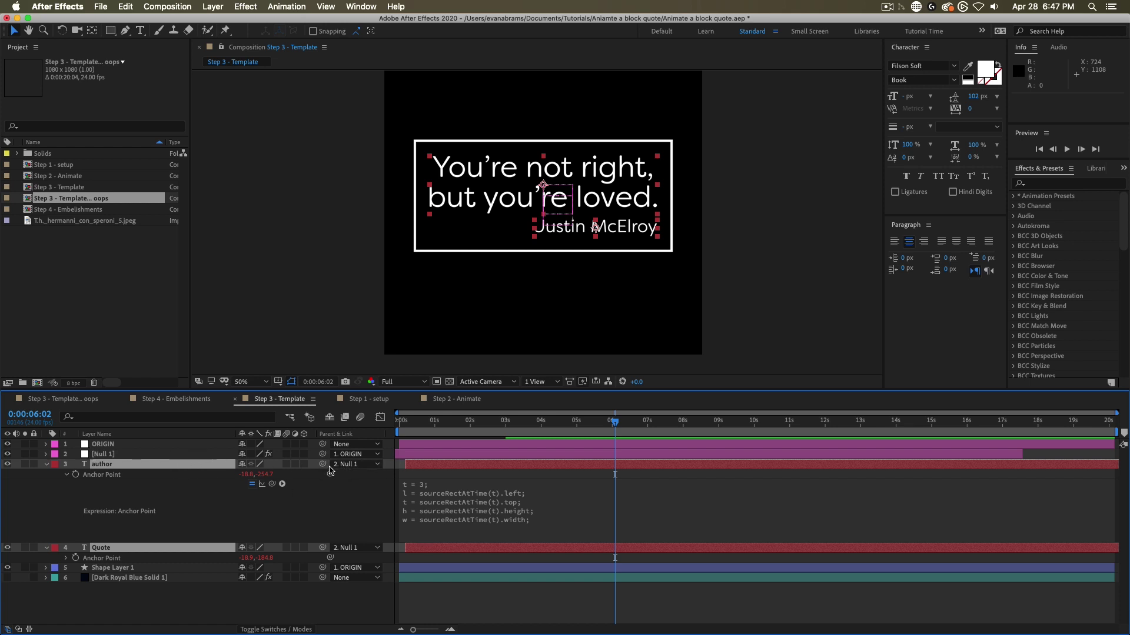
click(135, 458)
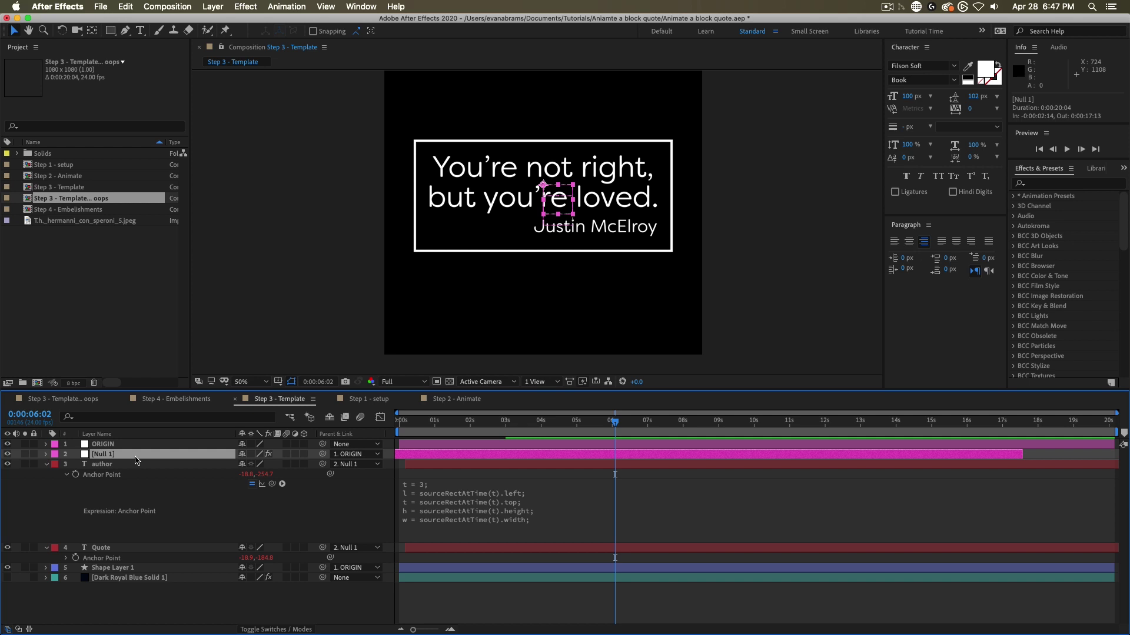
click(136, 463)
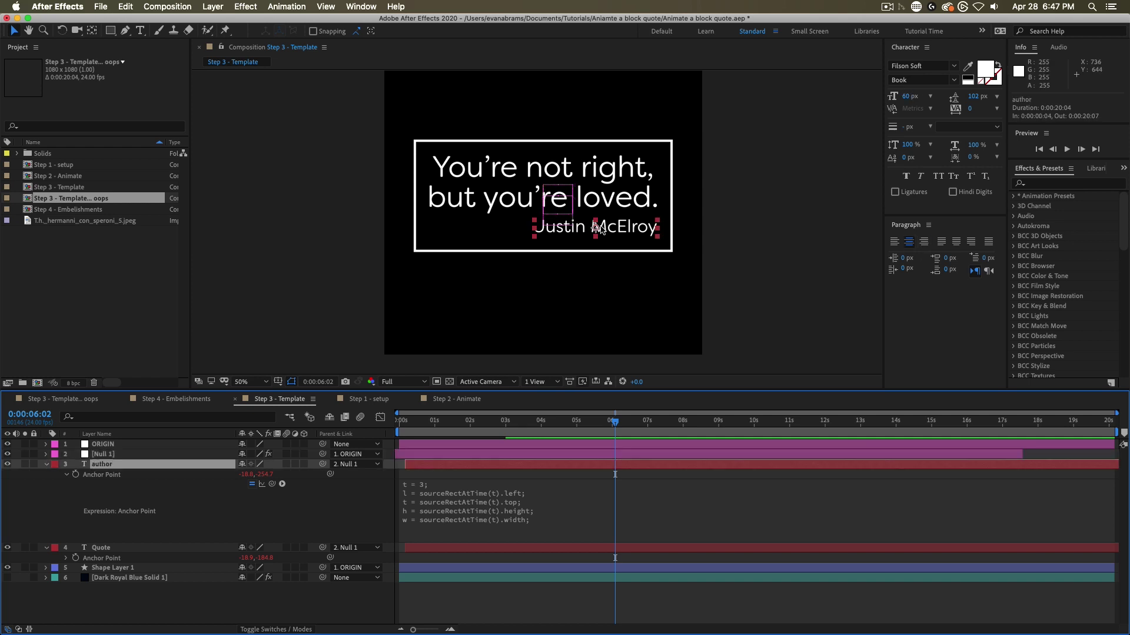
scroll(595, 230, up, 1)
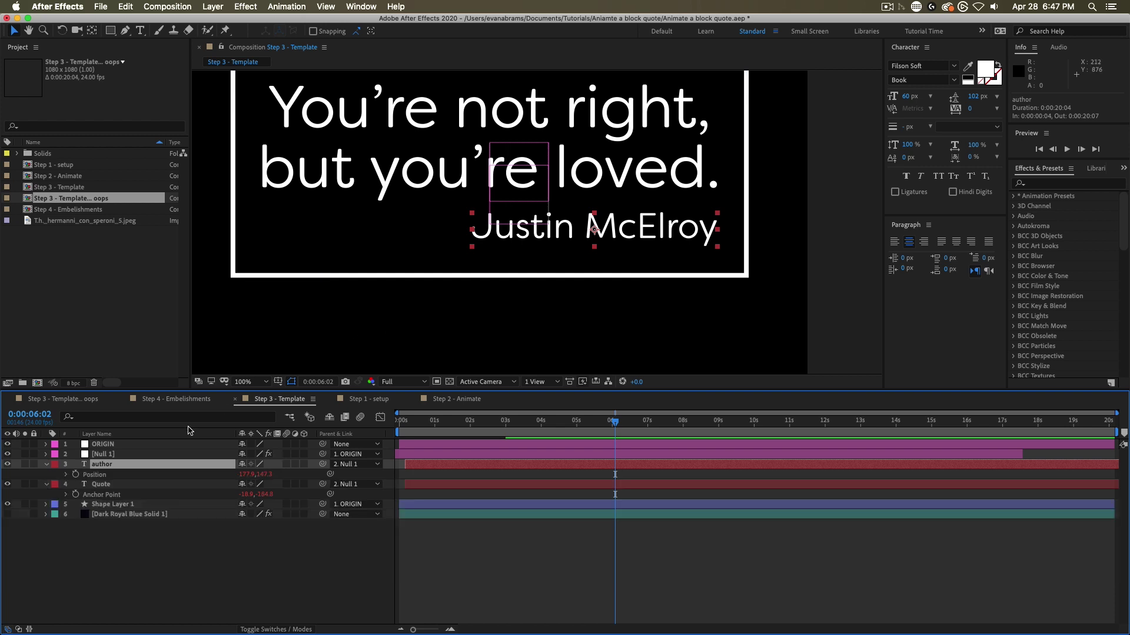
- Reveal the author layer's full Position expression and preview the animation to three seconds
click(46, 464)
key(p)
click(66, 474)
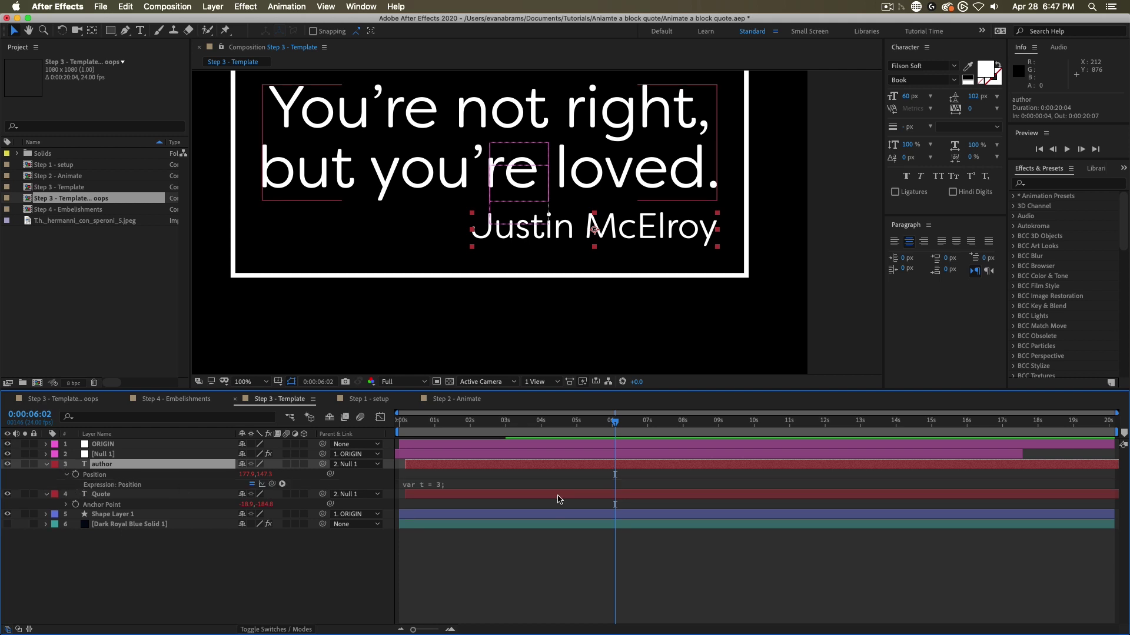
click(522, 488)
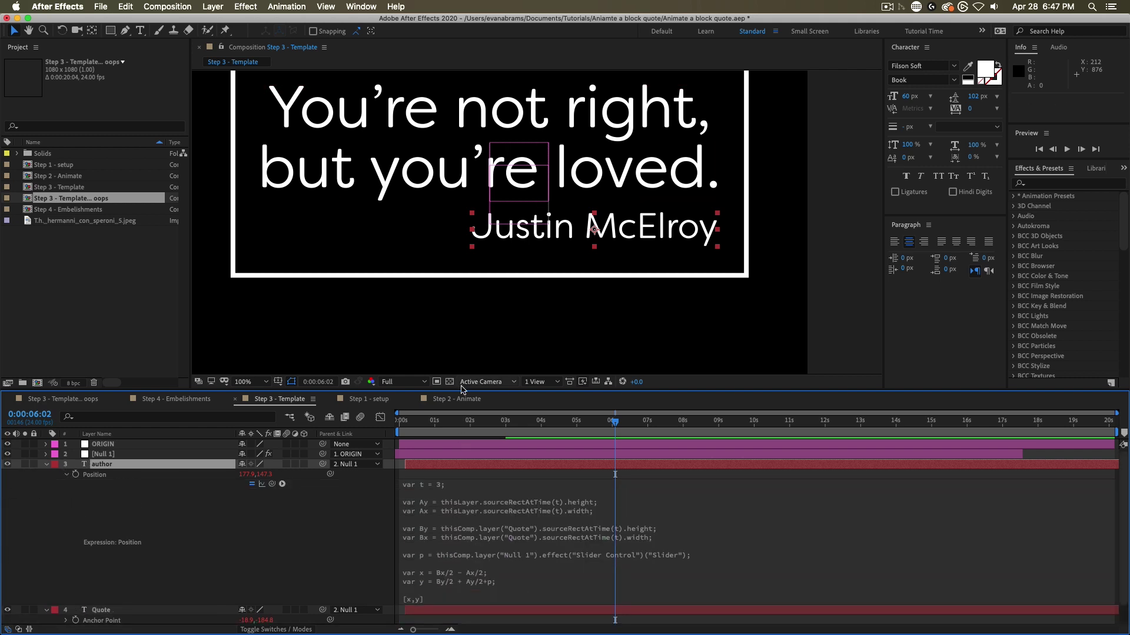
drag(461, 389, 461, 300)
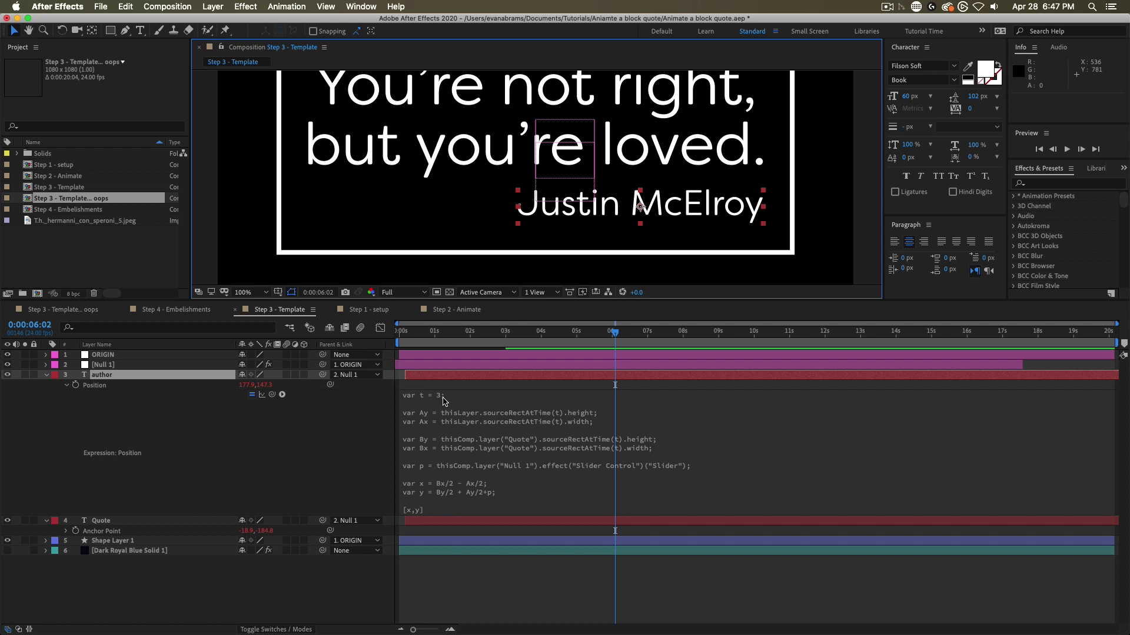
key(space)
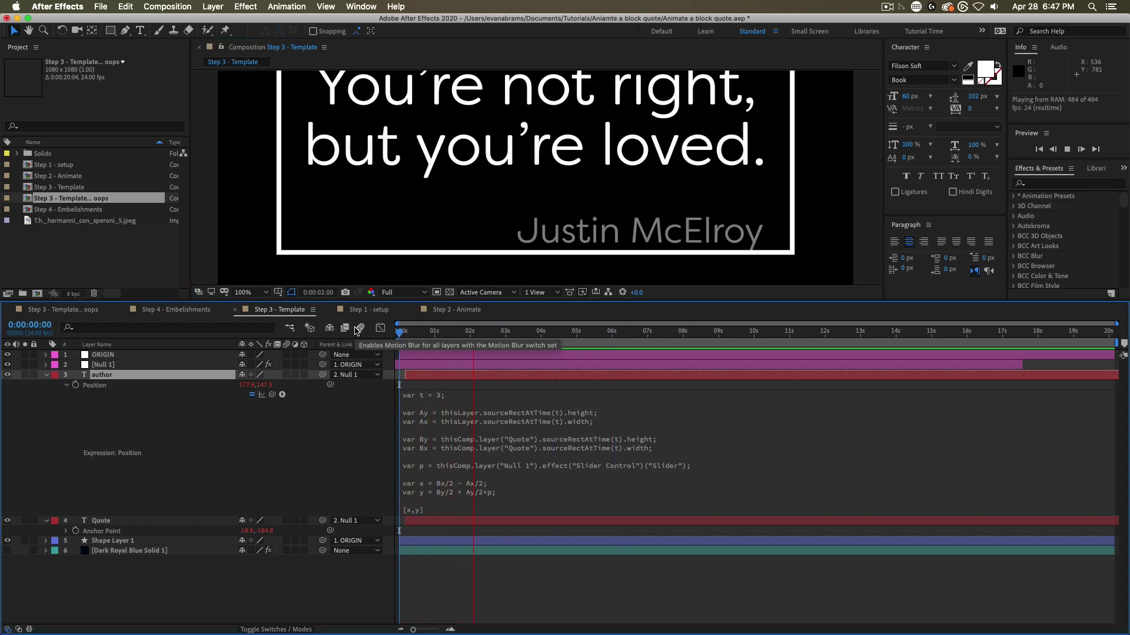
key(space)
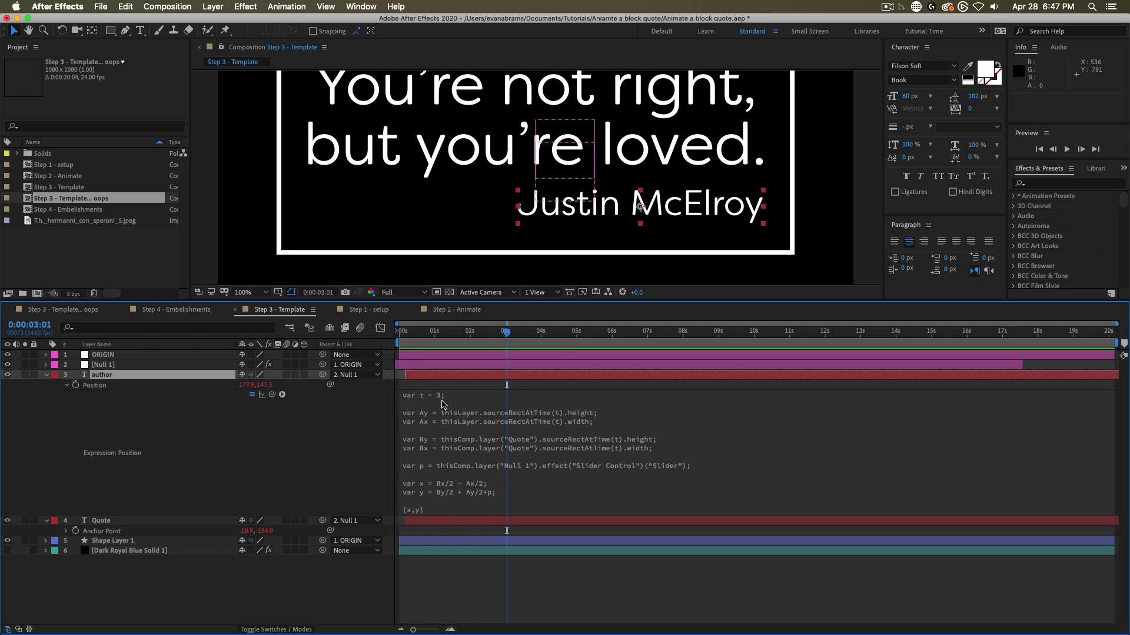
- Walk through the expression lines measuring author width, quote size, the Null 1 slider and Bx
click(528, 120)
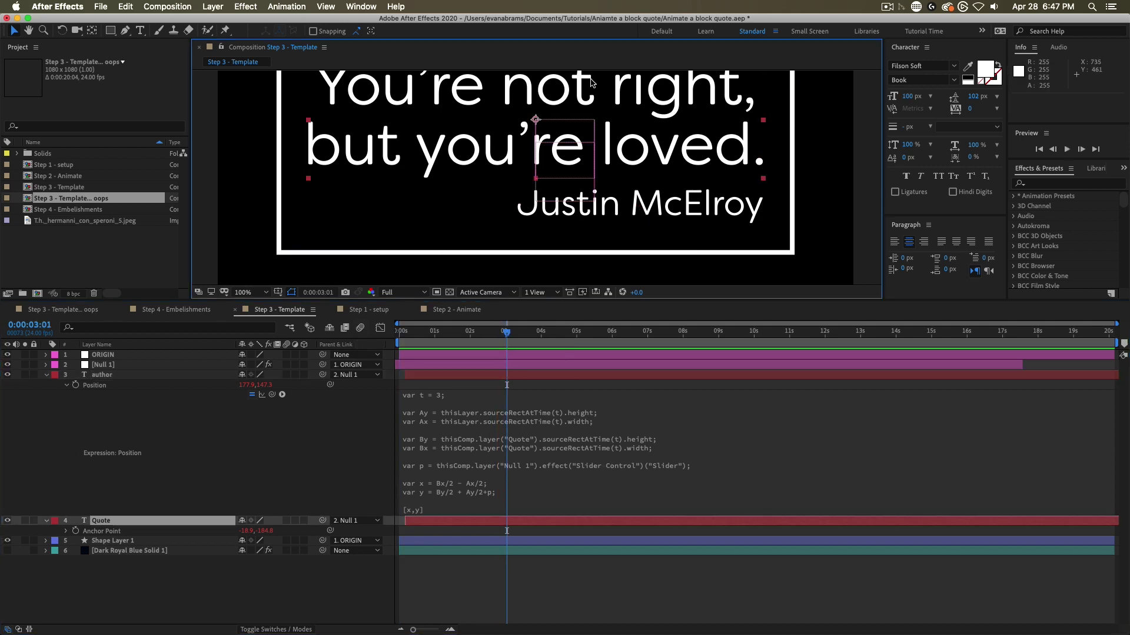
click(419, 419)
drag(627, 420, 416, 420)
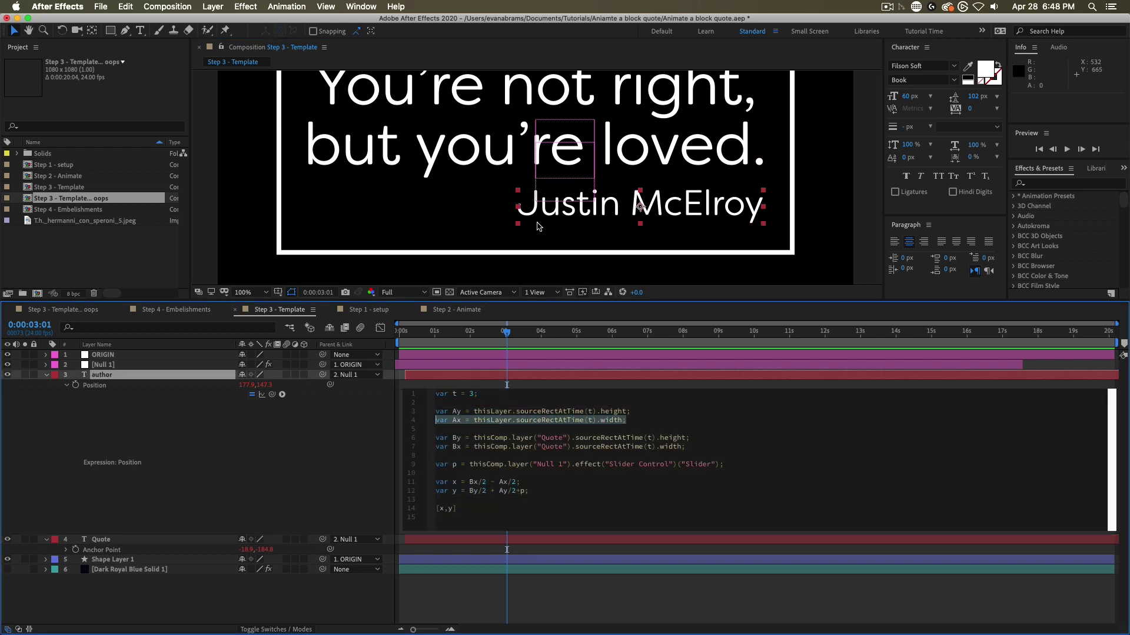
drag(689, 447, 430, 438)
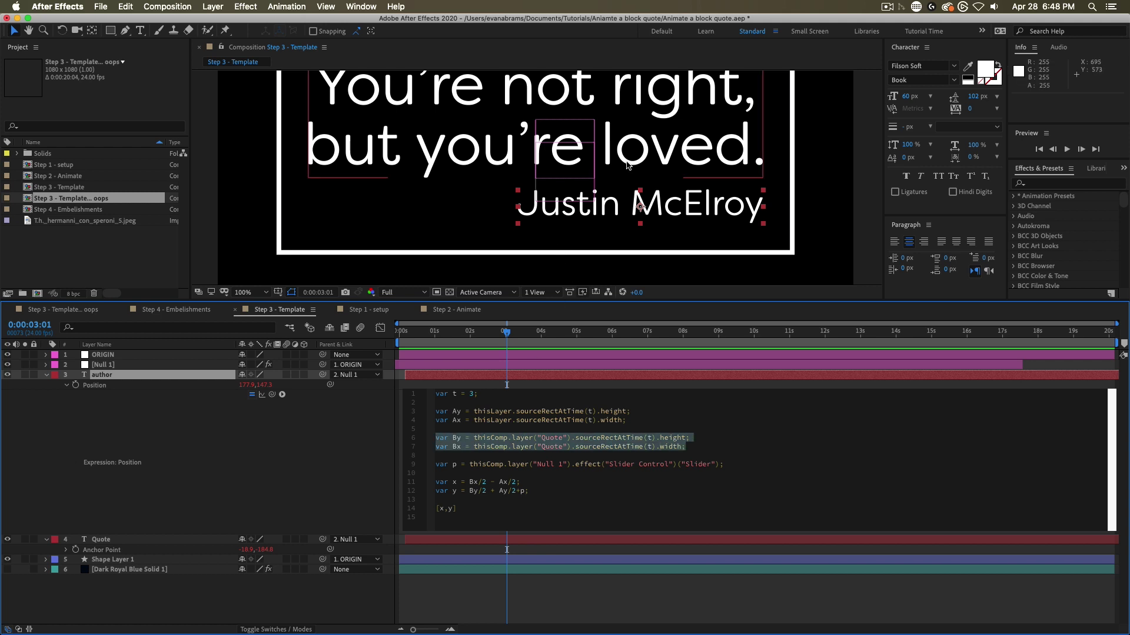
click(463, 464)
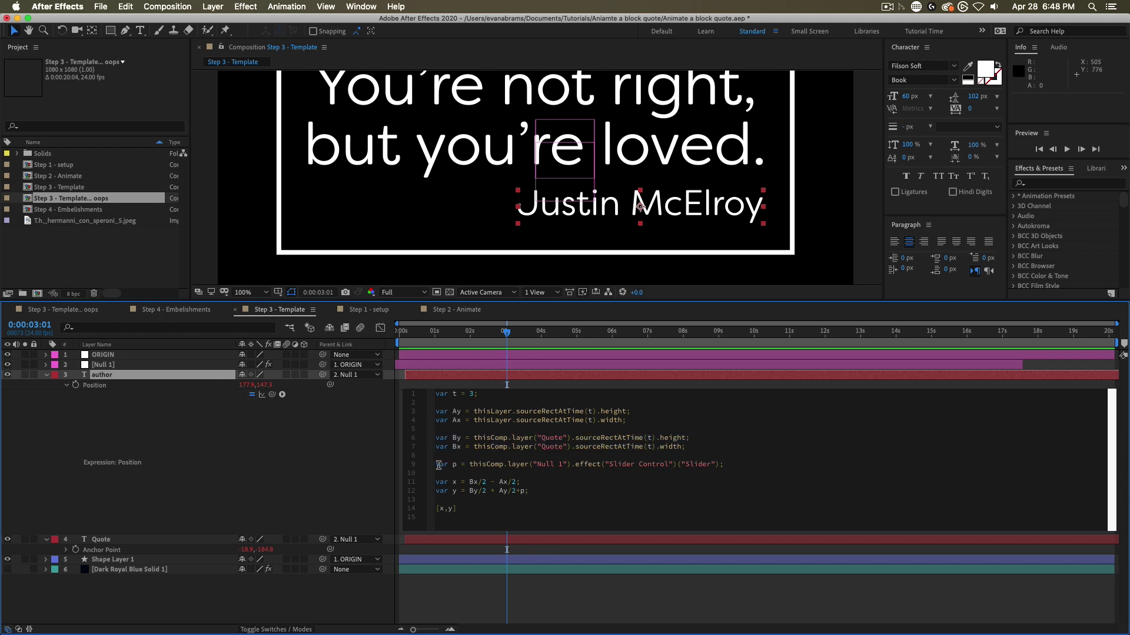
drag(438, 466, 731, 464)
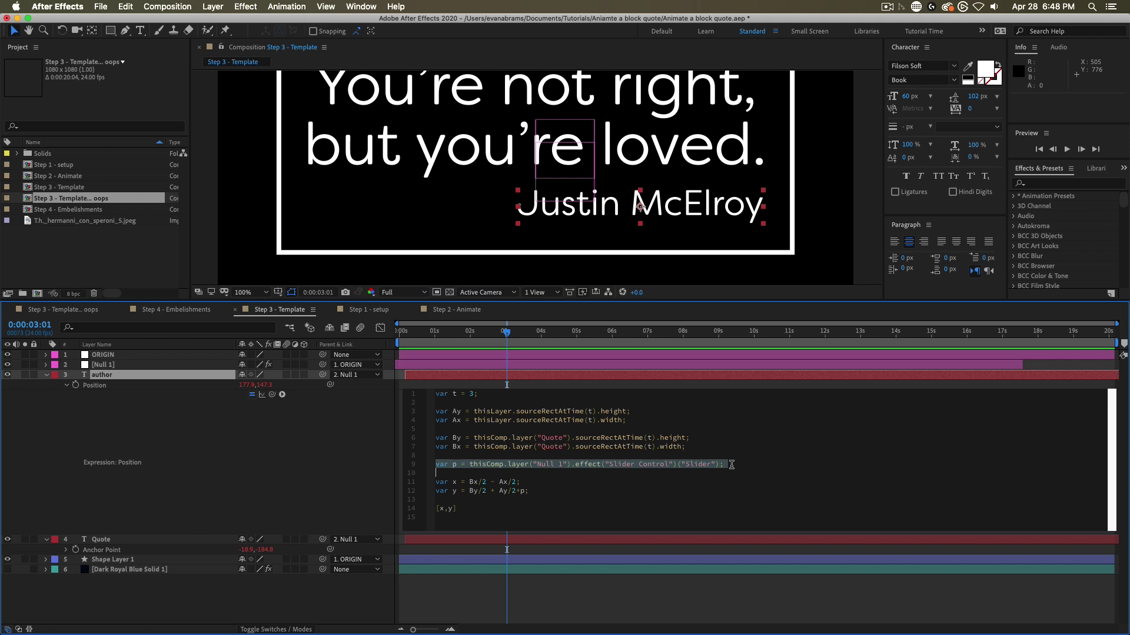
click(532, 490)
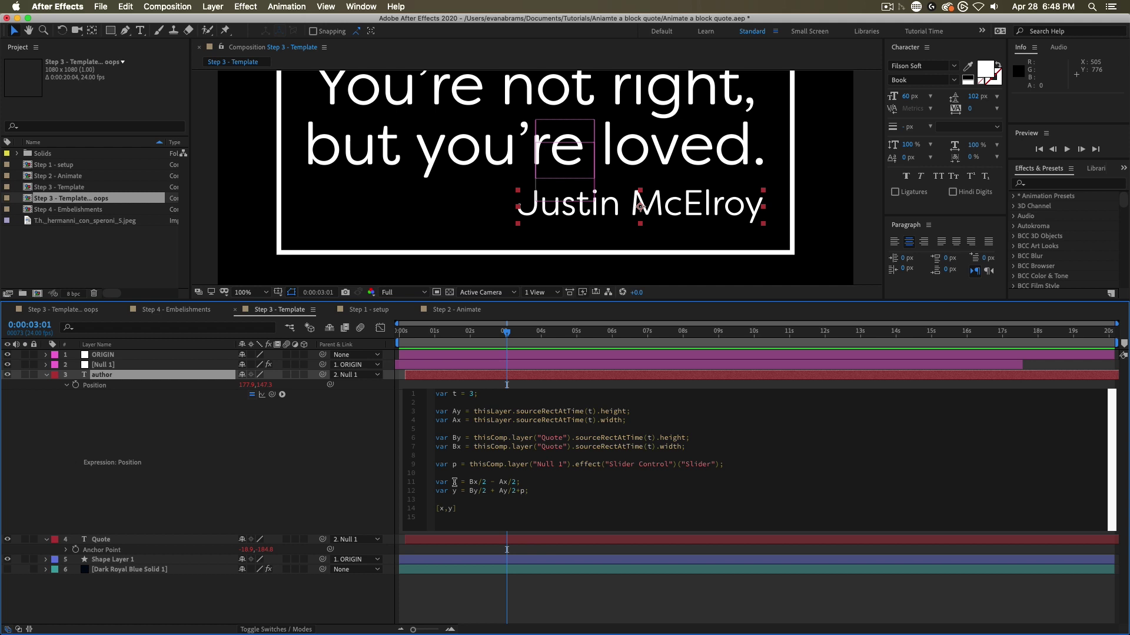
double_click(473, 482)
click(513, 482)
- Add 'p' after Ay/2+ in the y calculation and commit the Position expression
drag(469, 491, 486, 491)
drag(516, 490, 498, 490)
click(522, 490)
text(p)
drag(529, 491, 444, 491)
click(448, 491)
key(KP_Enter)
key(comma)
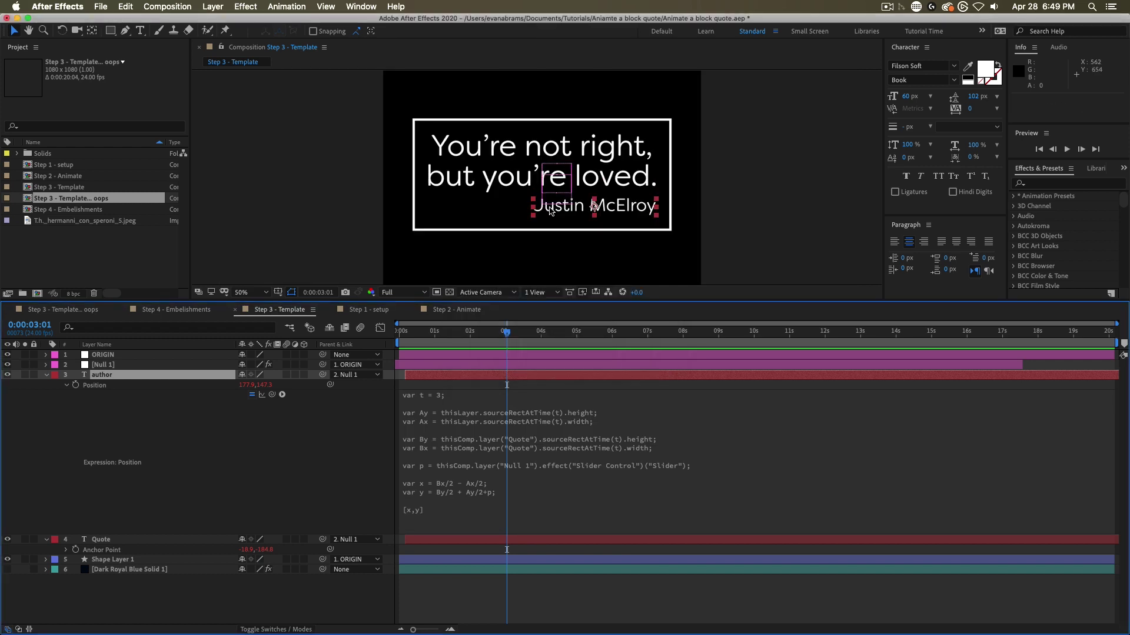
click(603, 151)
double_click(603, 152)
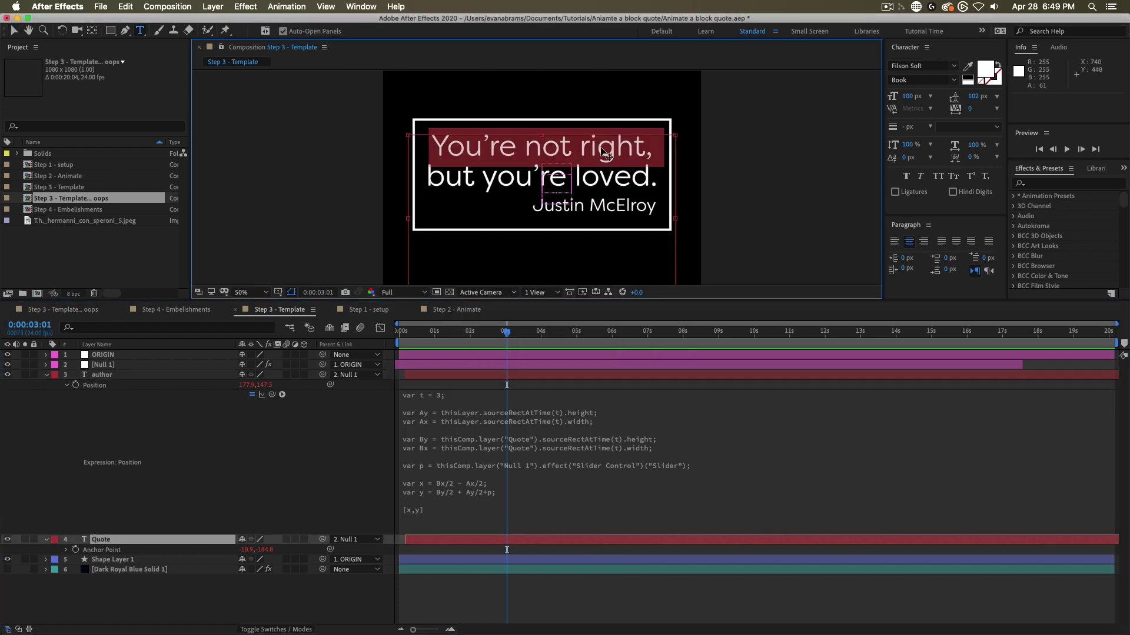
text(this layer)
click(559, 198)
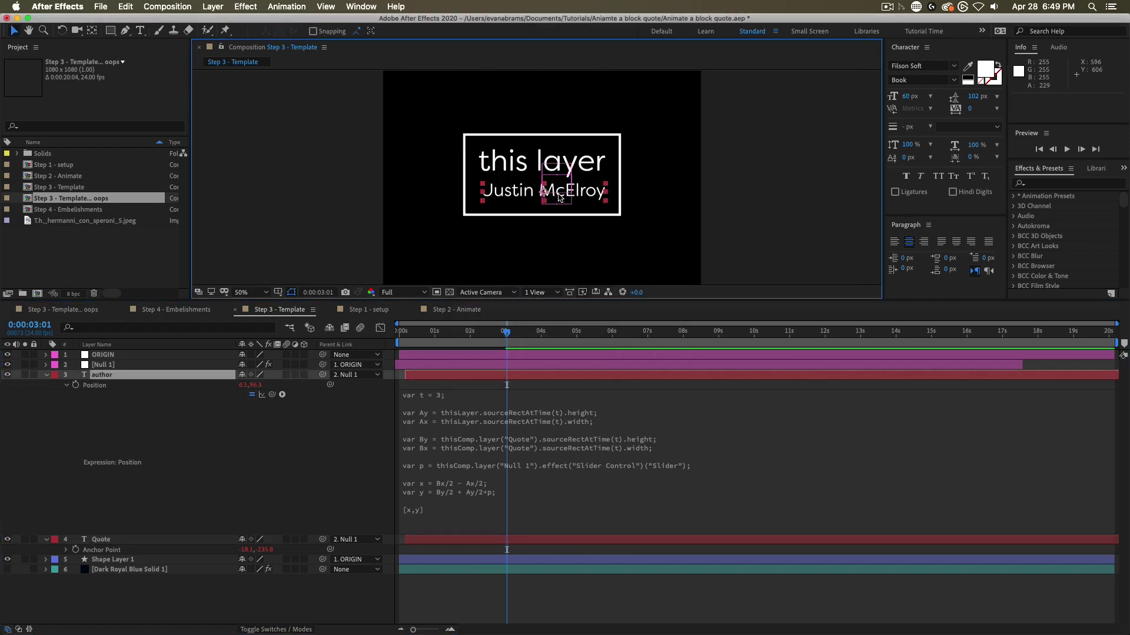
click(627, 179)
key(super+z)
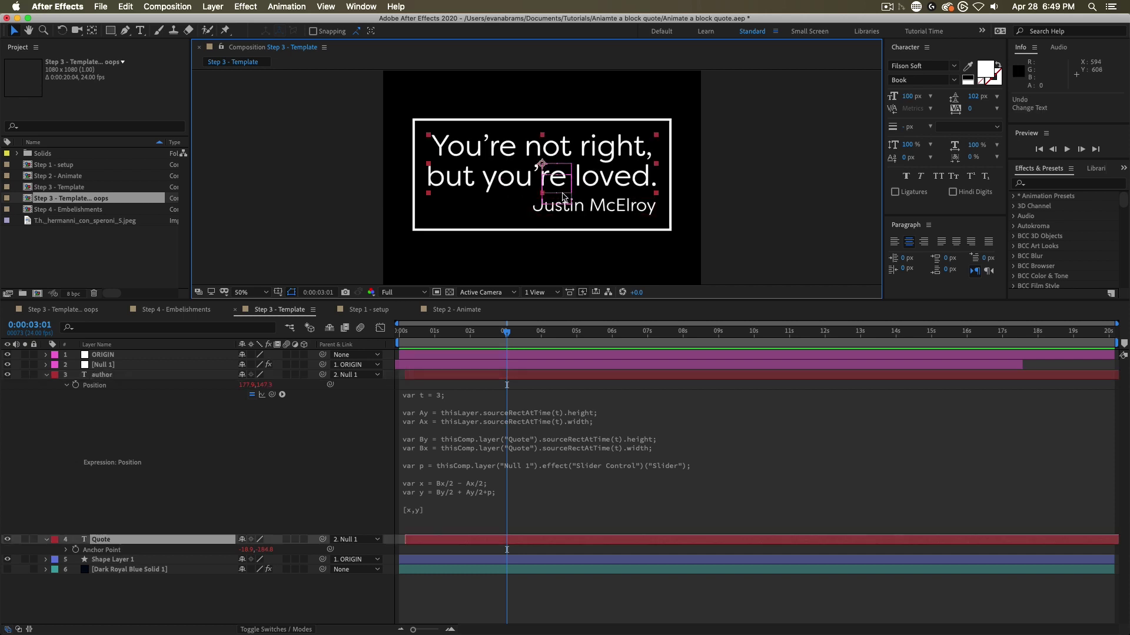
click(102, 376)
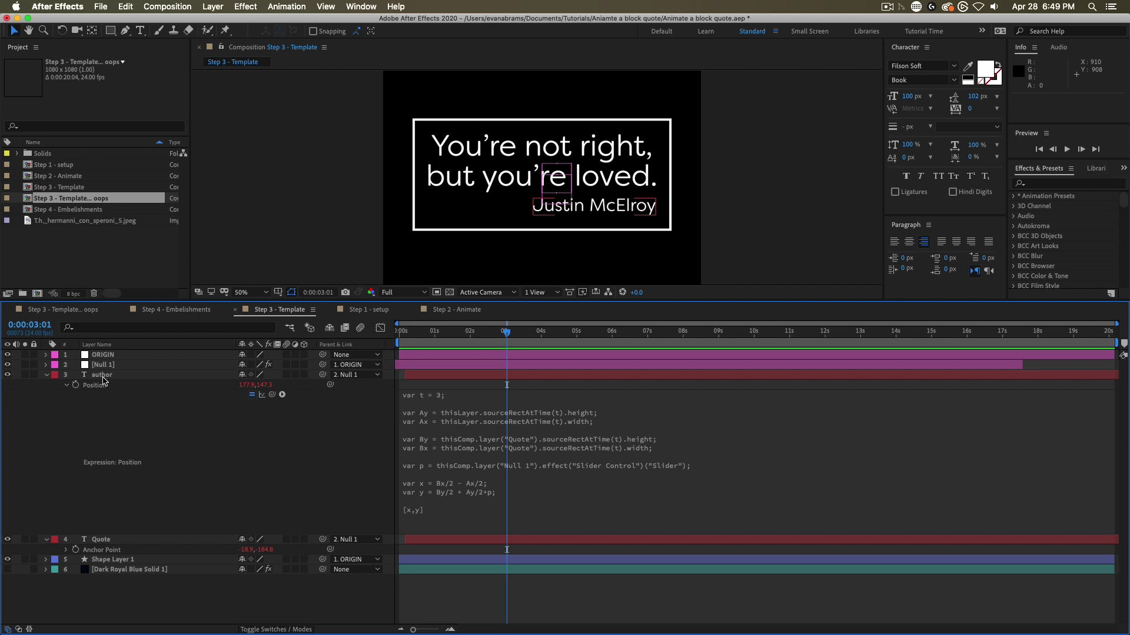
shift+click(600, 180)
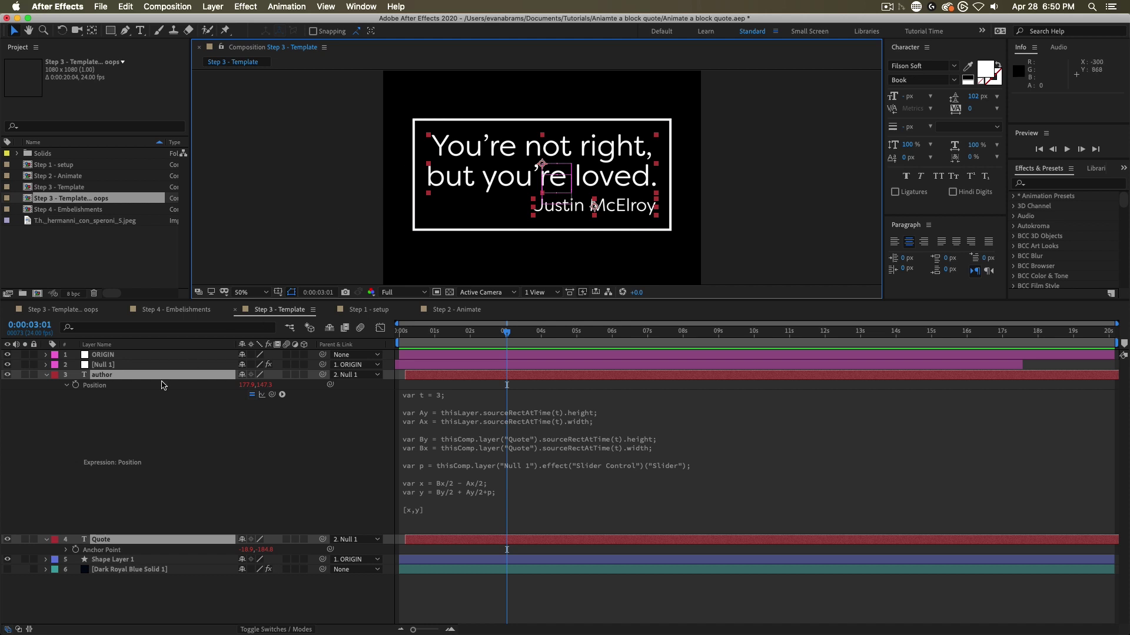
- Inspect Null 1's Position expression, then collapse the expanded properties of every layer
click(108, 365)
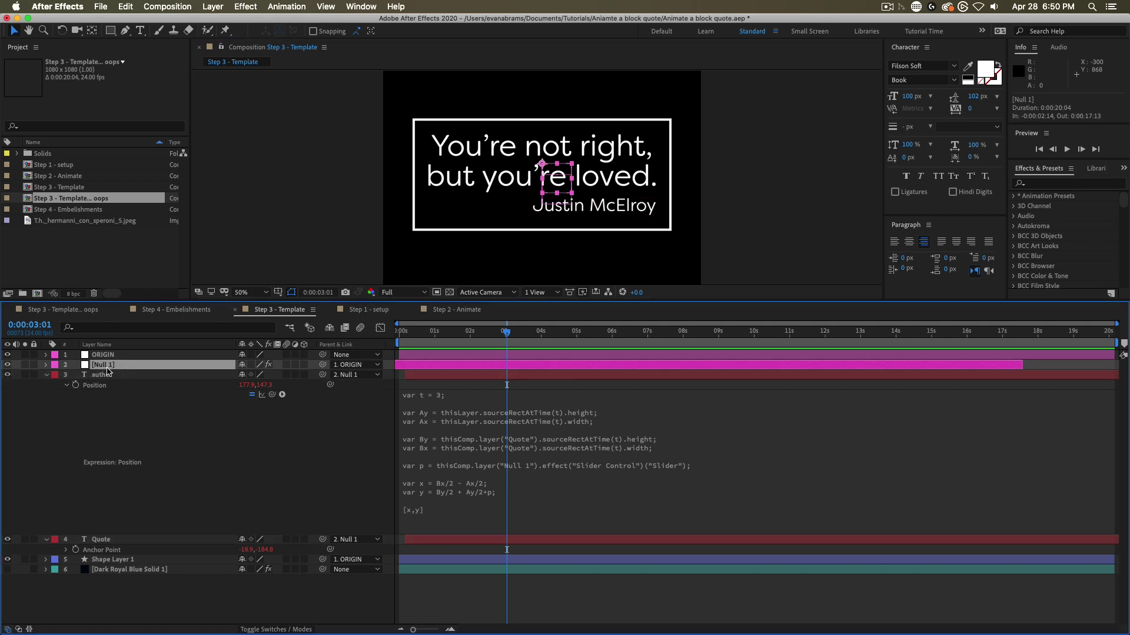
click(116, 355)
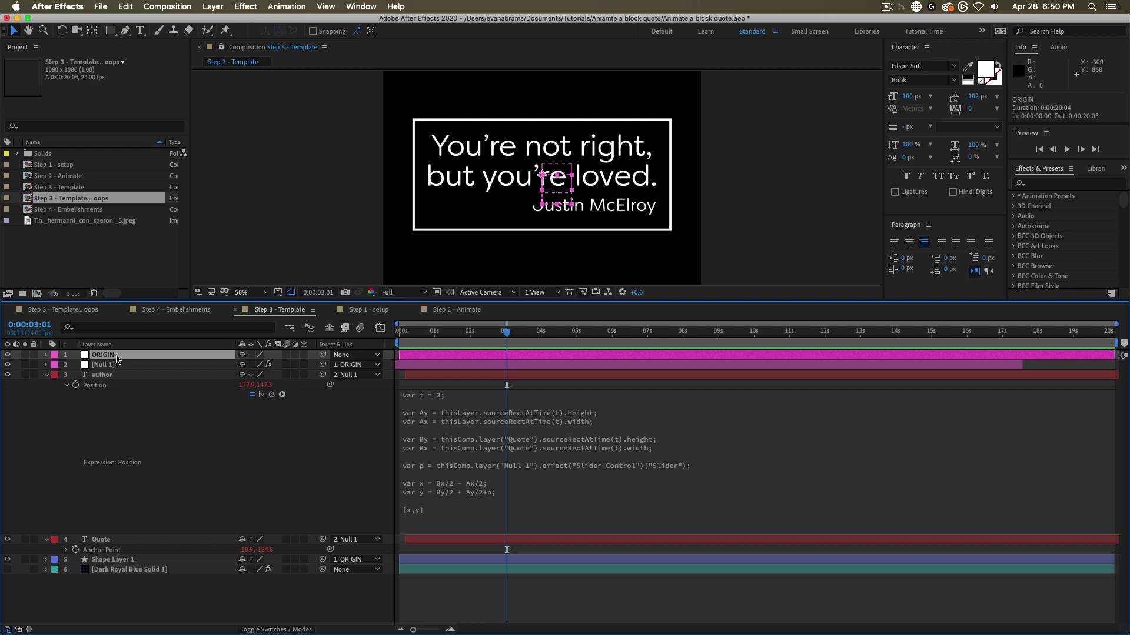
click(117, 365)
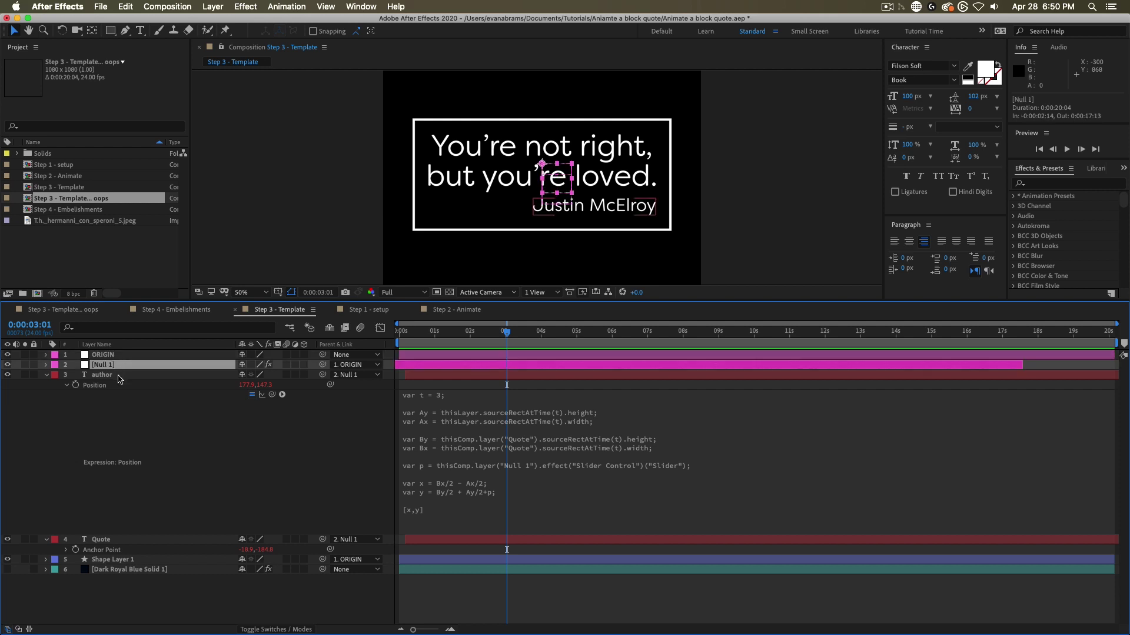
key(e)
key(e)
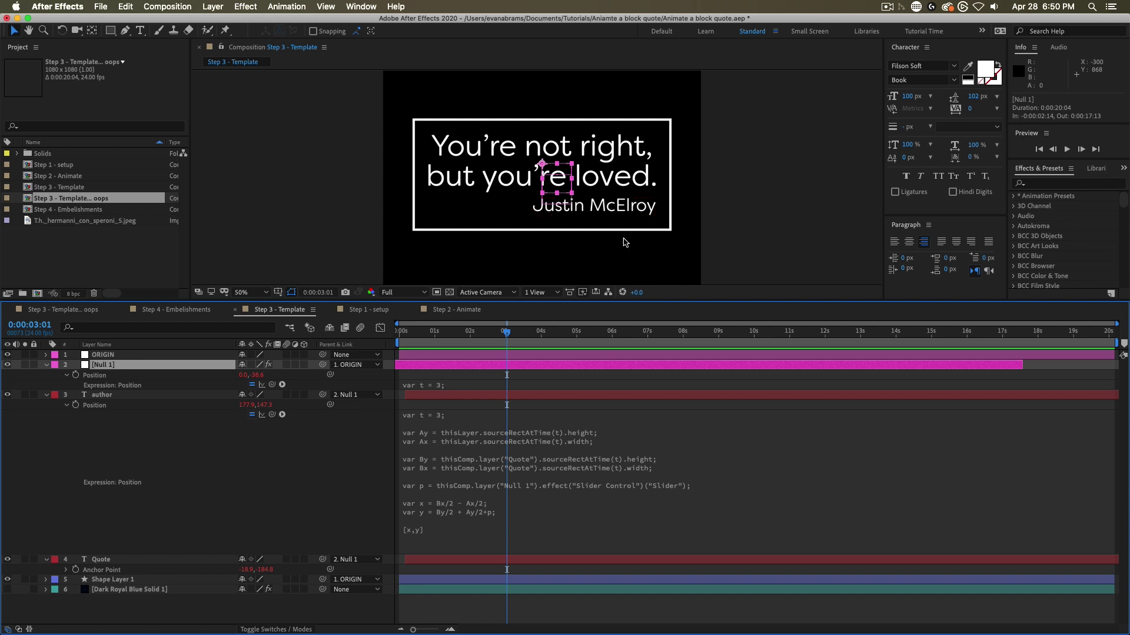
click(599, 206)
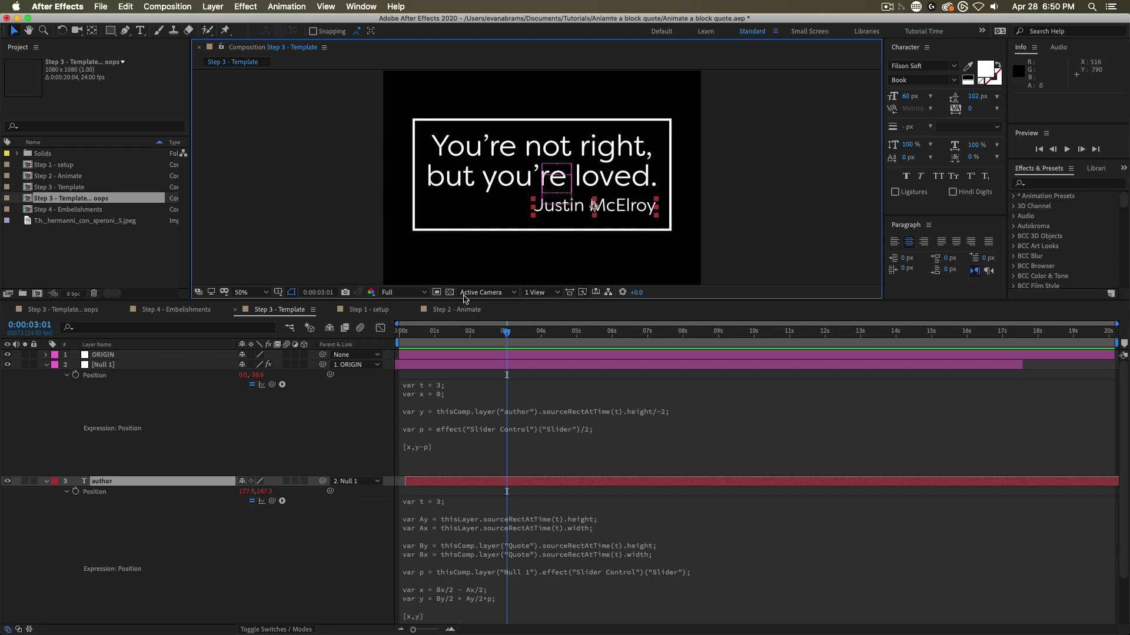
click(46, 365)
click(47, 375)
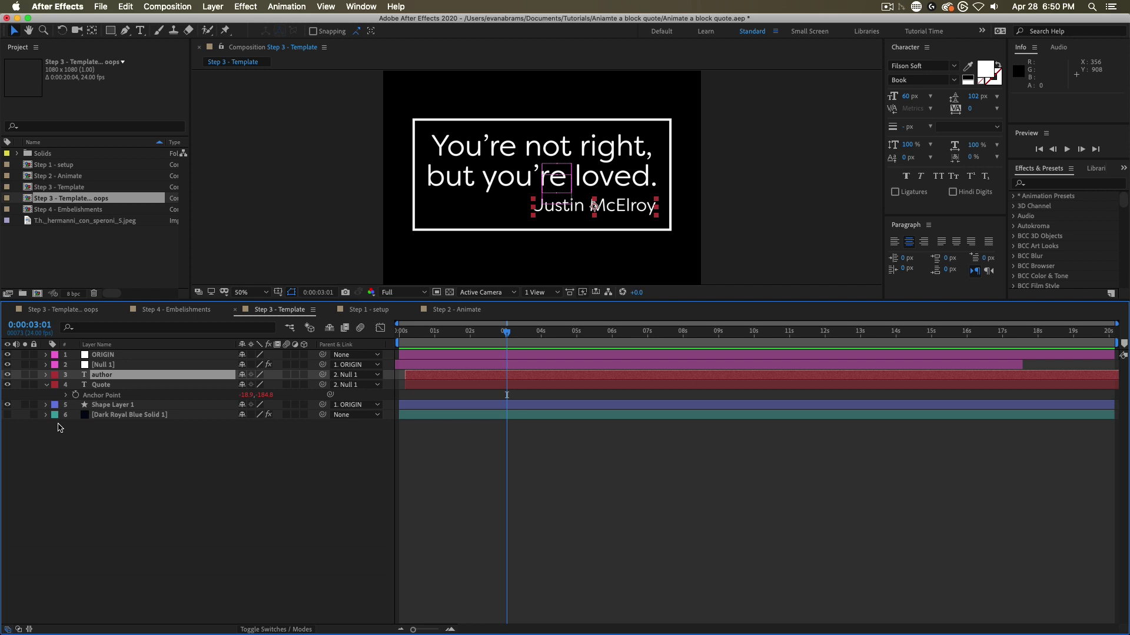
- Review Shape Layer 1's Rectangle Path Size expression, its height and padding lines, then open Step 4 - Embelishments
click(59, 428)
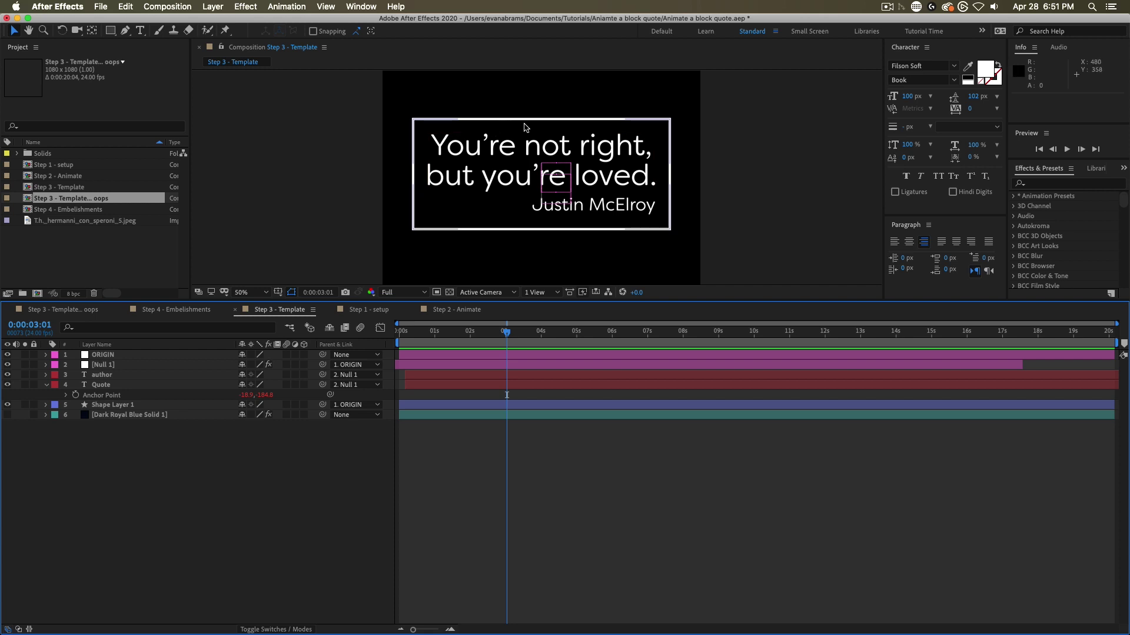
click(509, 406)
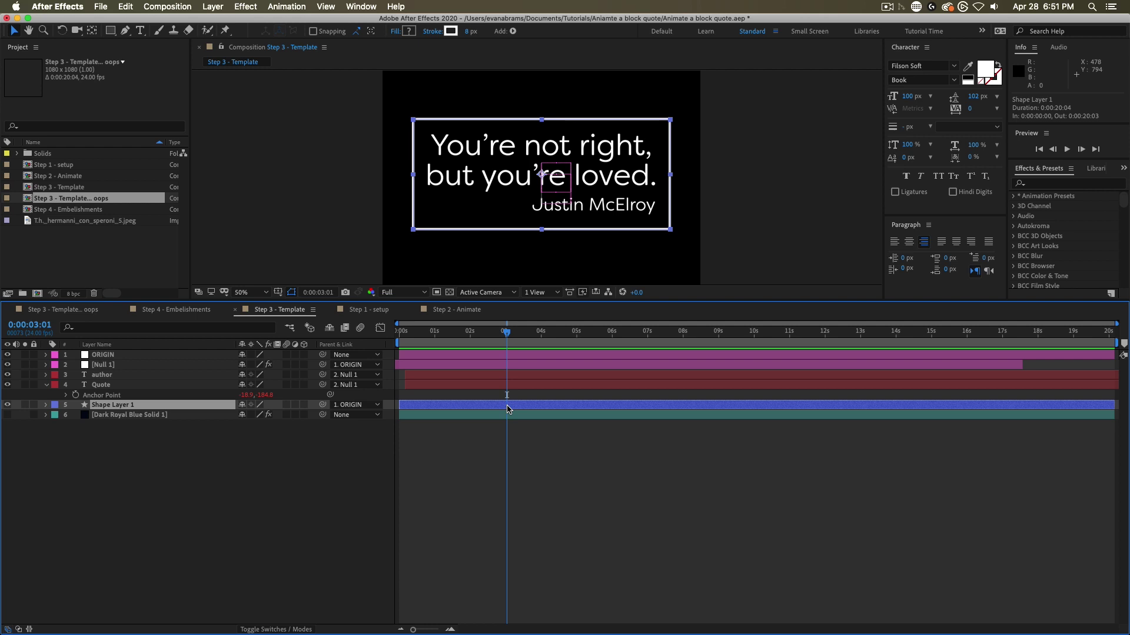
key(u)
key(u)
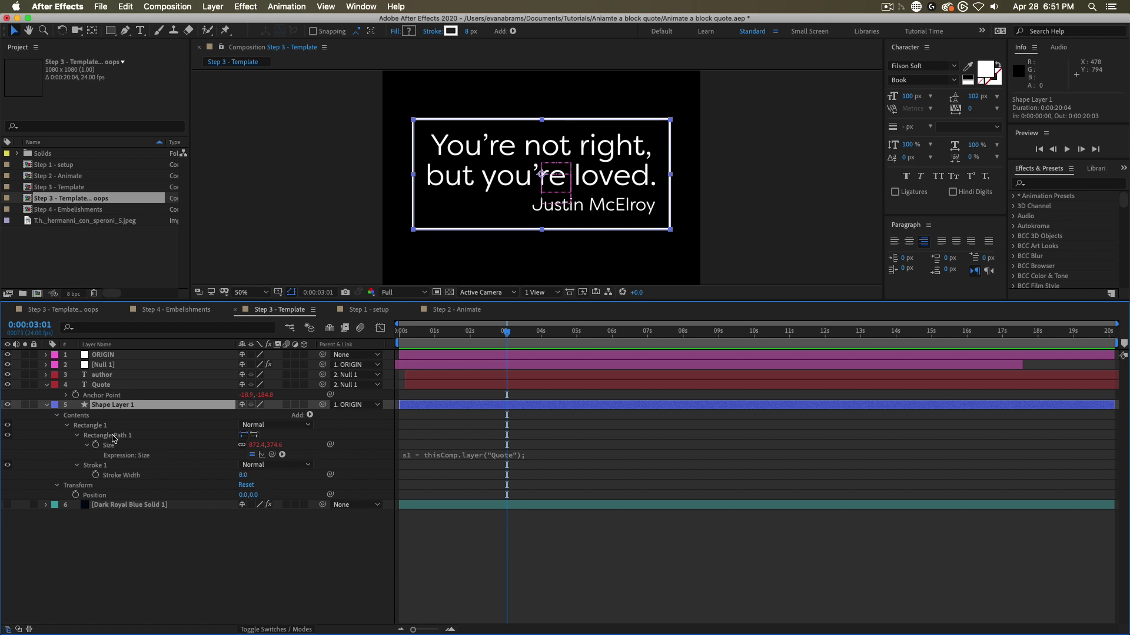
click(85, 436)
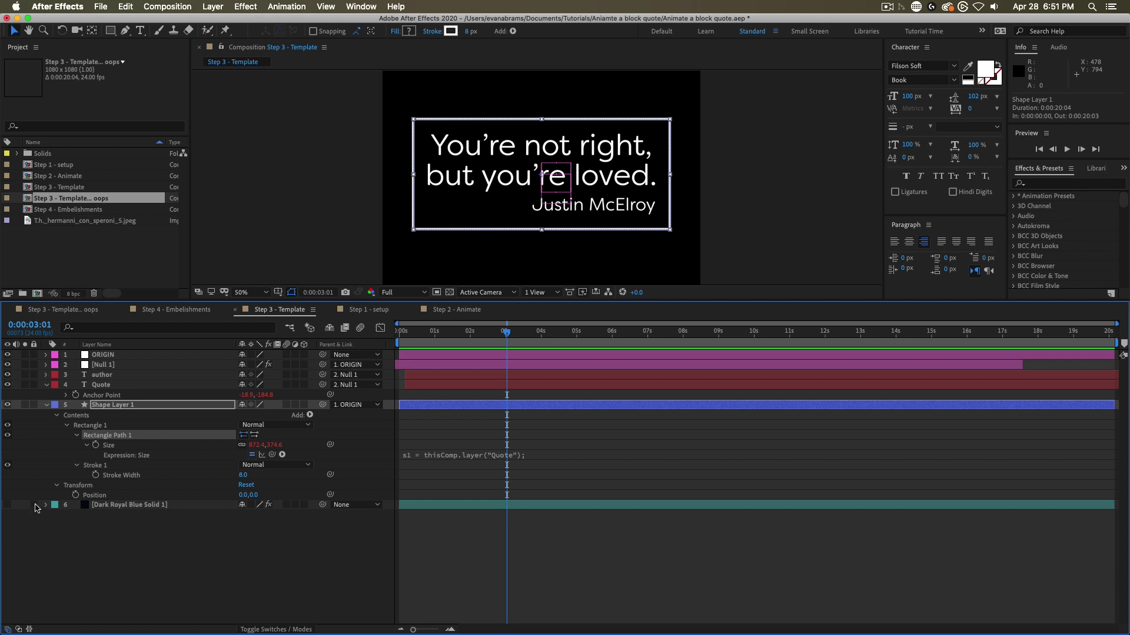
click(453, 456)
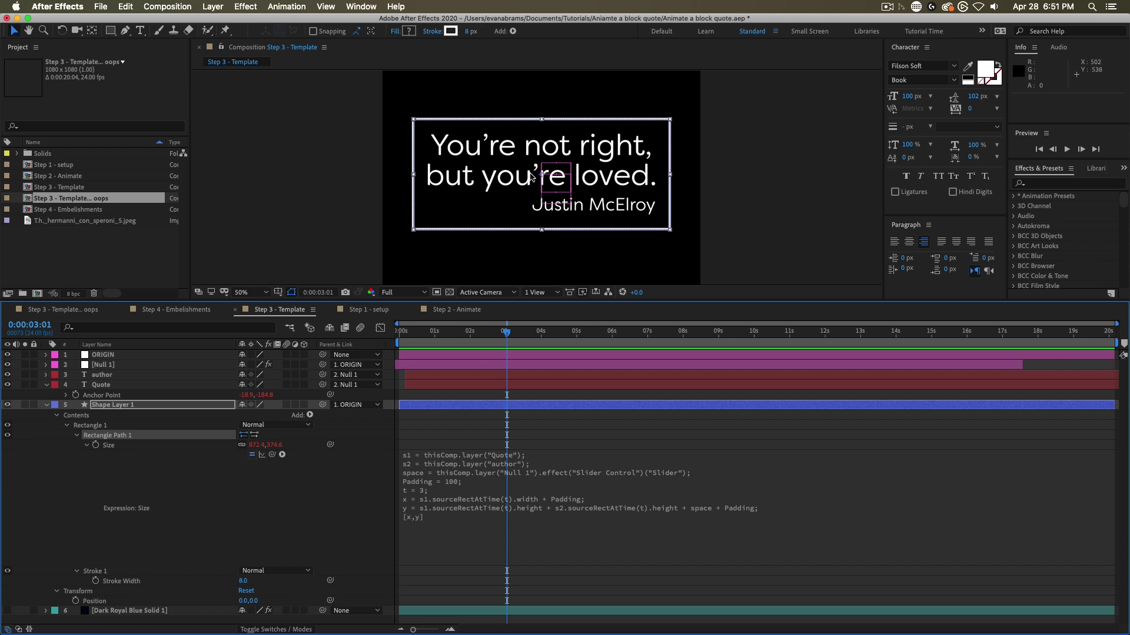
click(464, 499)
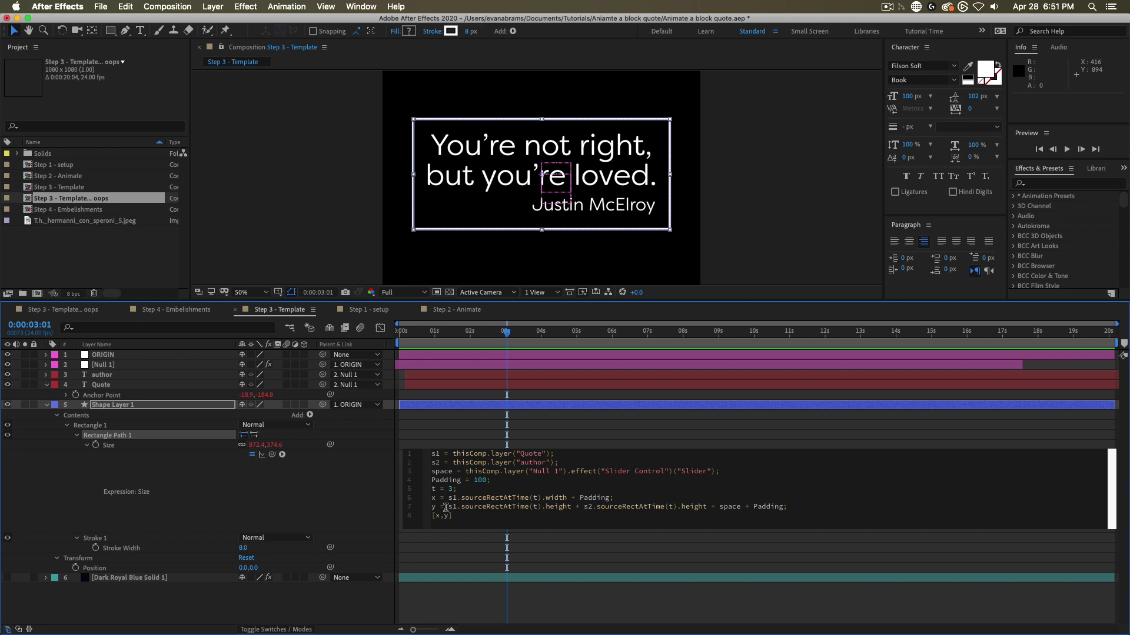
drag(445, 507, 456, 516)
drag(658, 497, 555, 498)
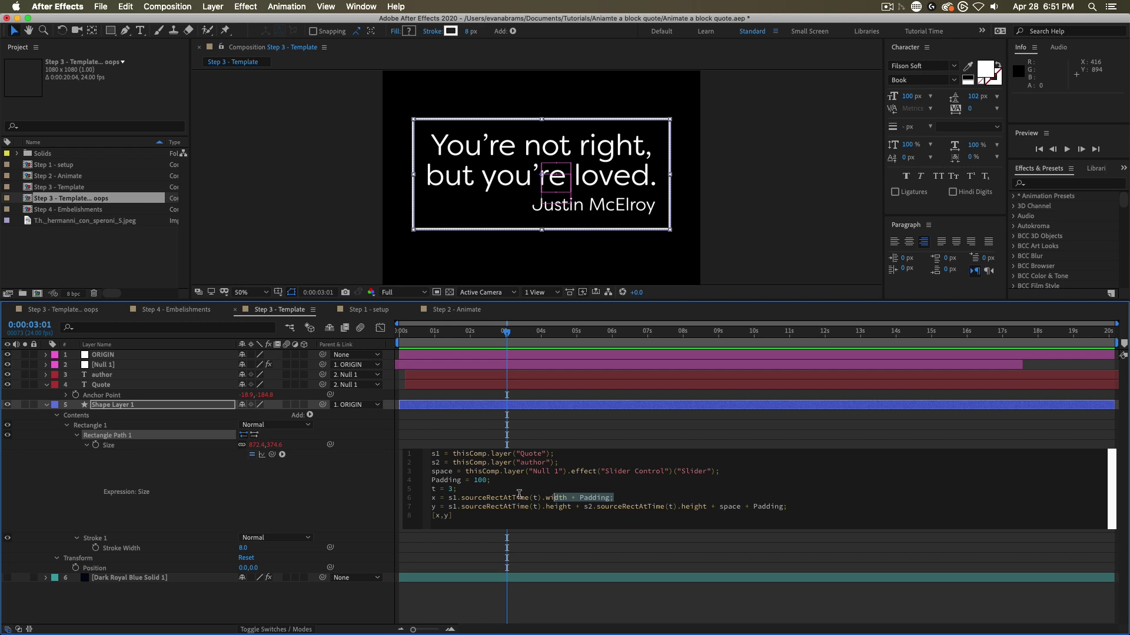
click(491, 481)
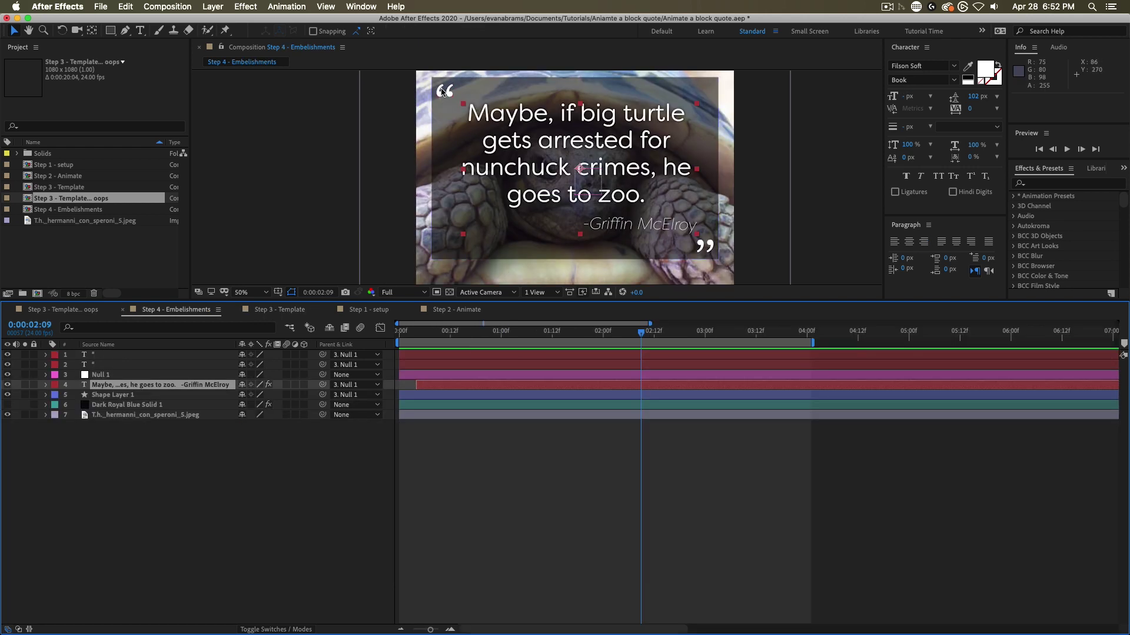
- Show both quote marks' Position expressions and open the opening quote mark's for editing
shift+click(165, 355)
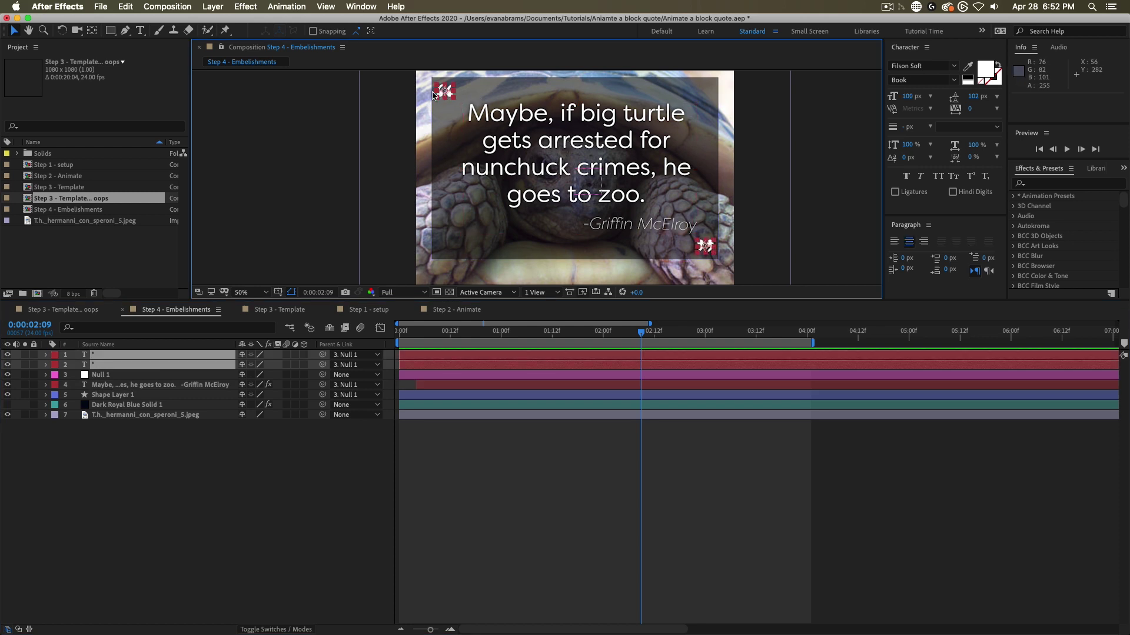
key(e)
key(e)
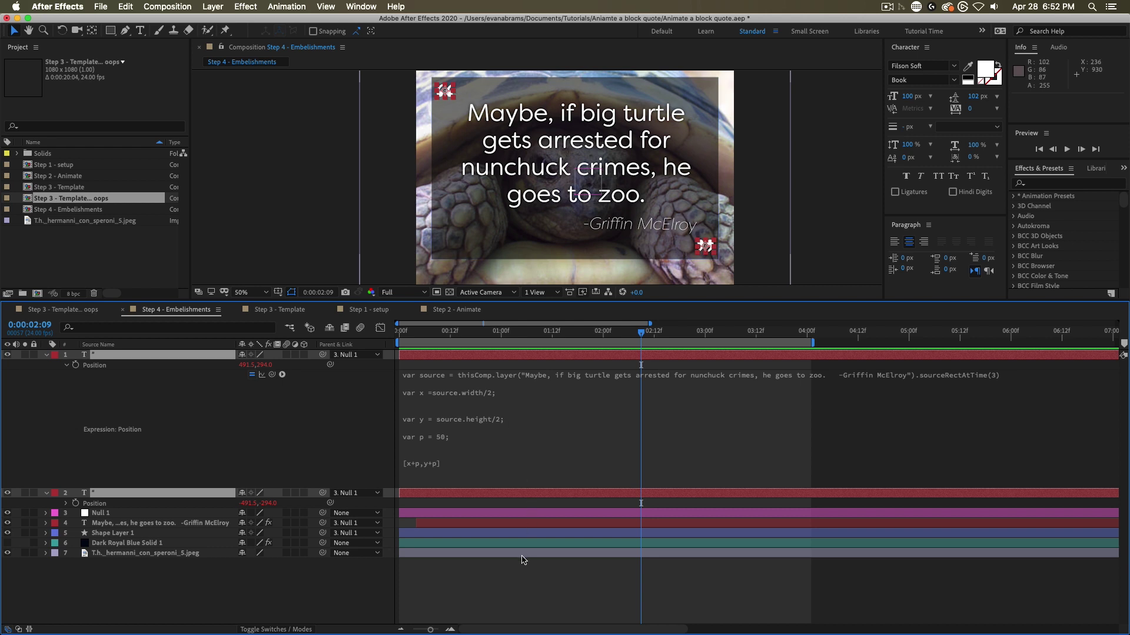
click(538, 574)
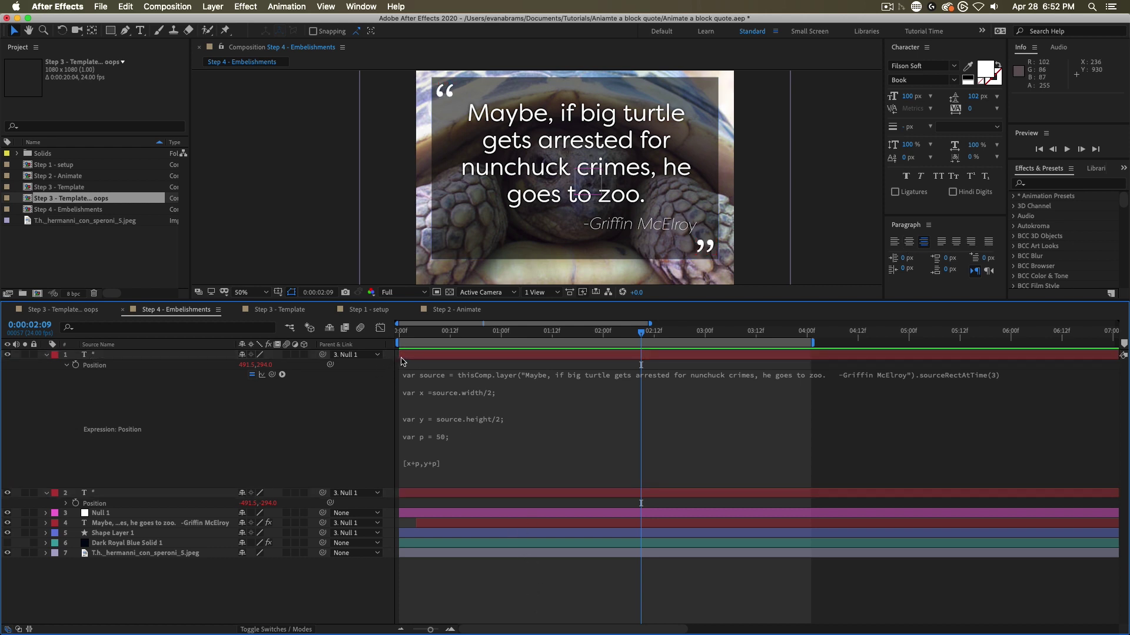
click(403, 358)
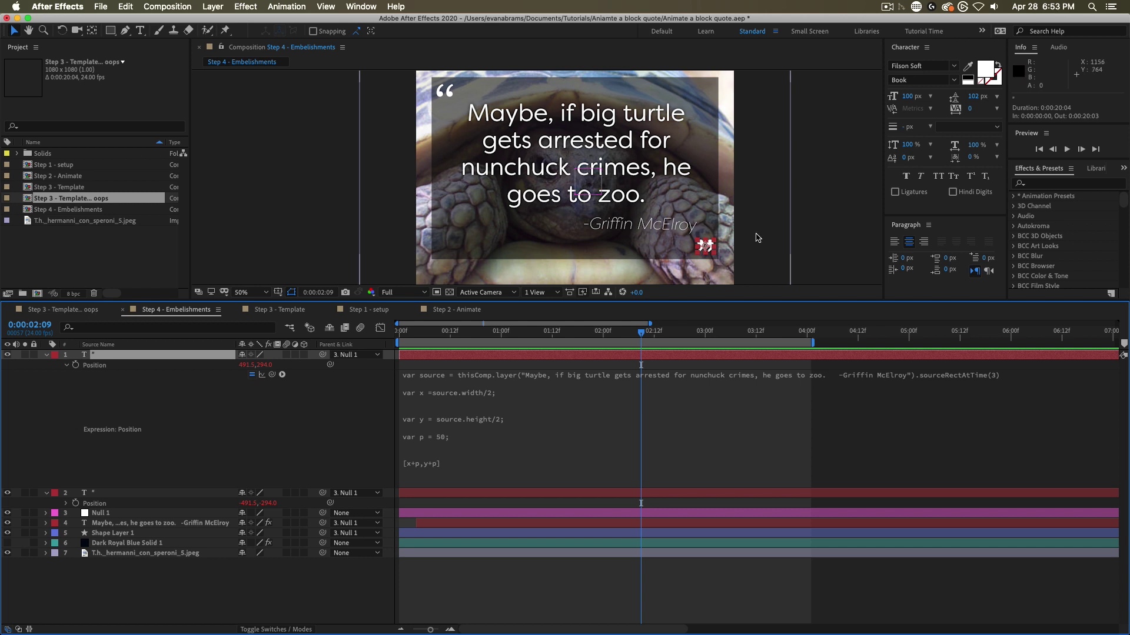
click(165, 366)
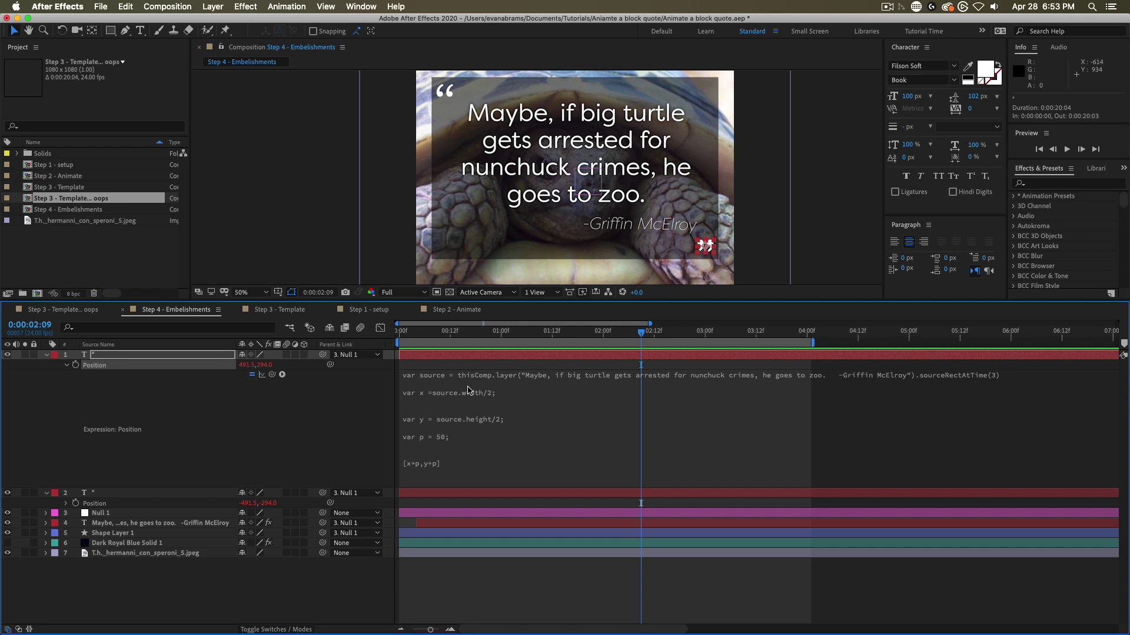
click(551, 135)
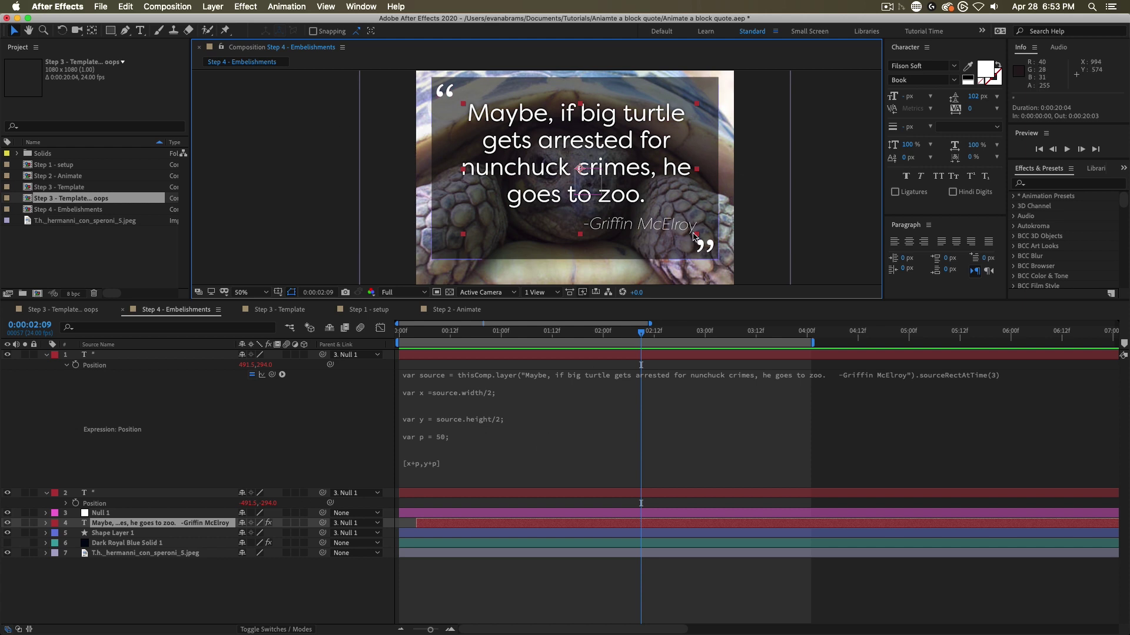
click(456, 493)
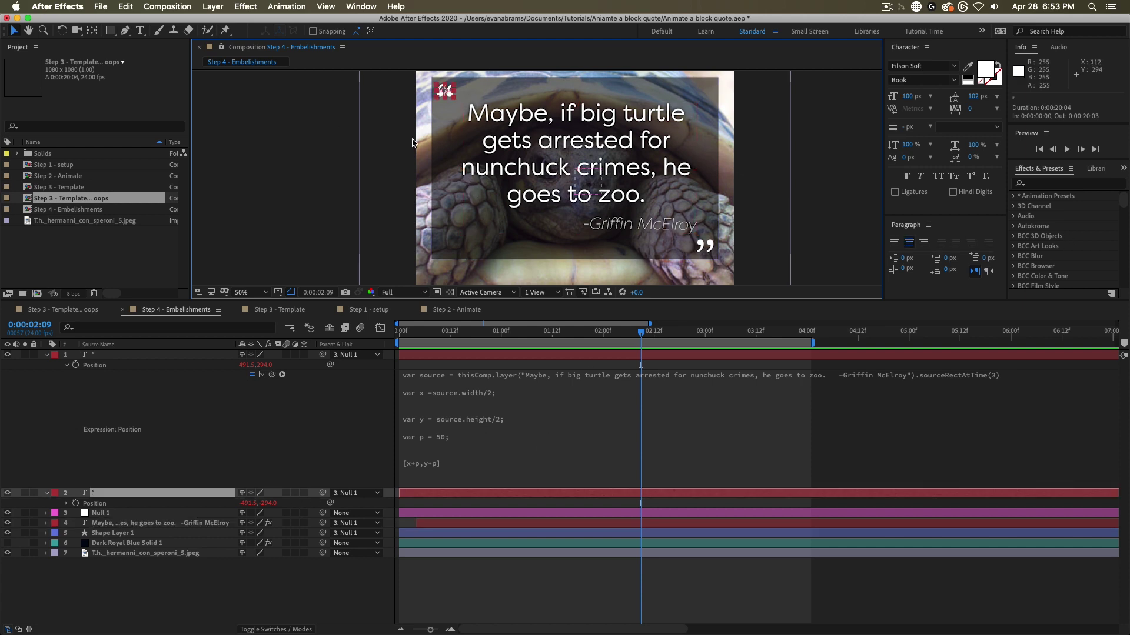
click(454, 469)
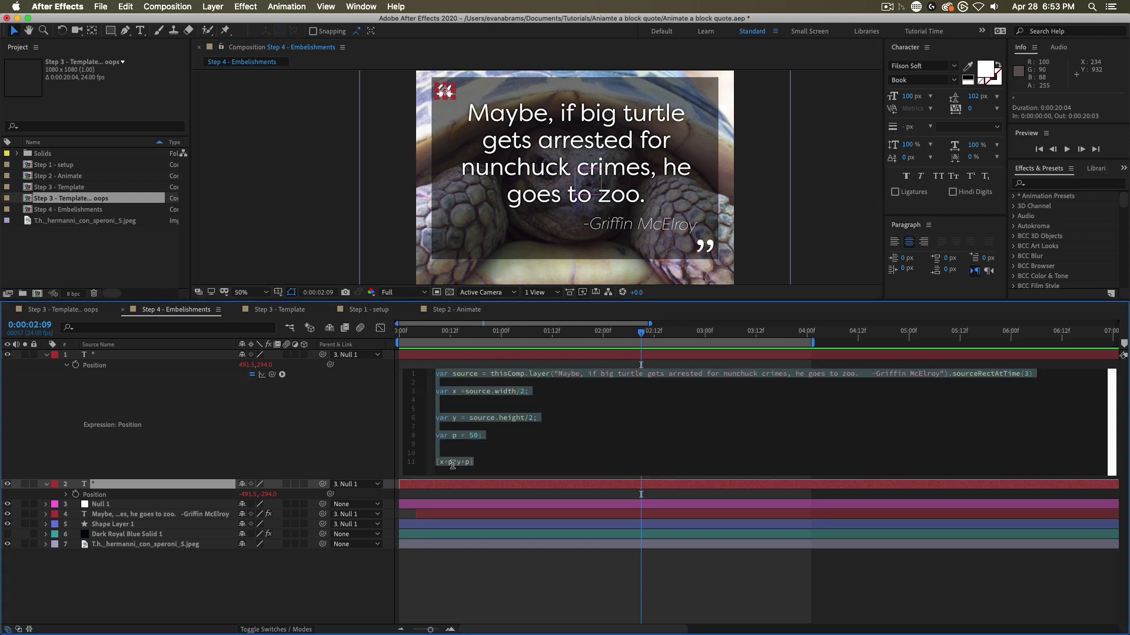